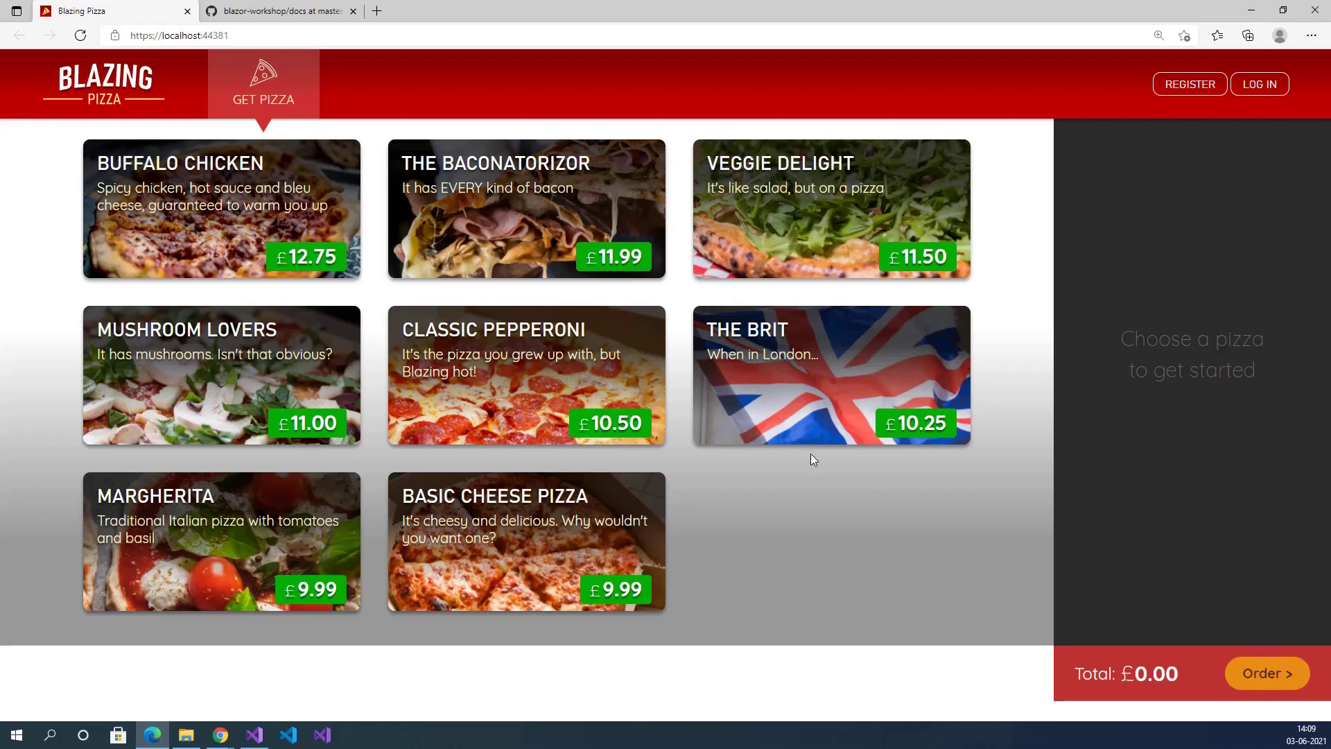
# Check the blazor-workshop docs page address, then return to the Blazing Pizza menu.
pyautogui.click(277, 11)
pyautogui.click(499, 35)
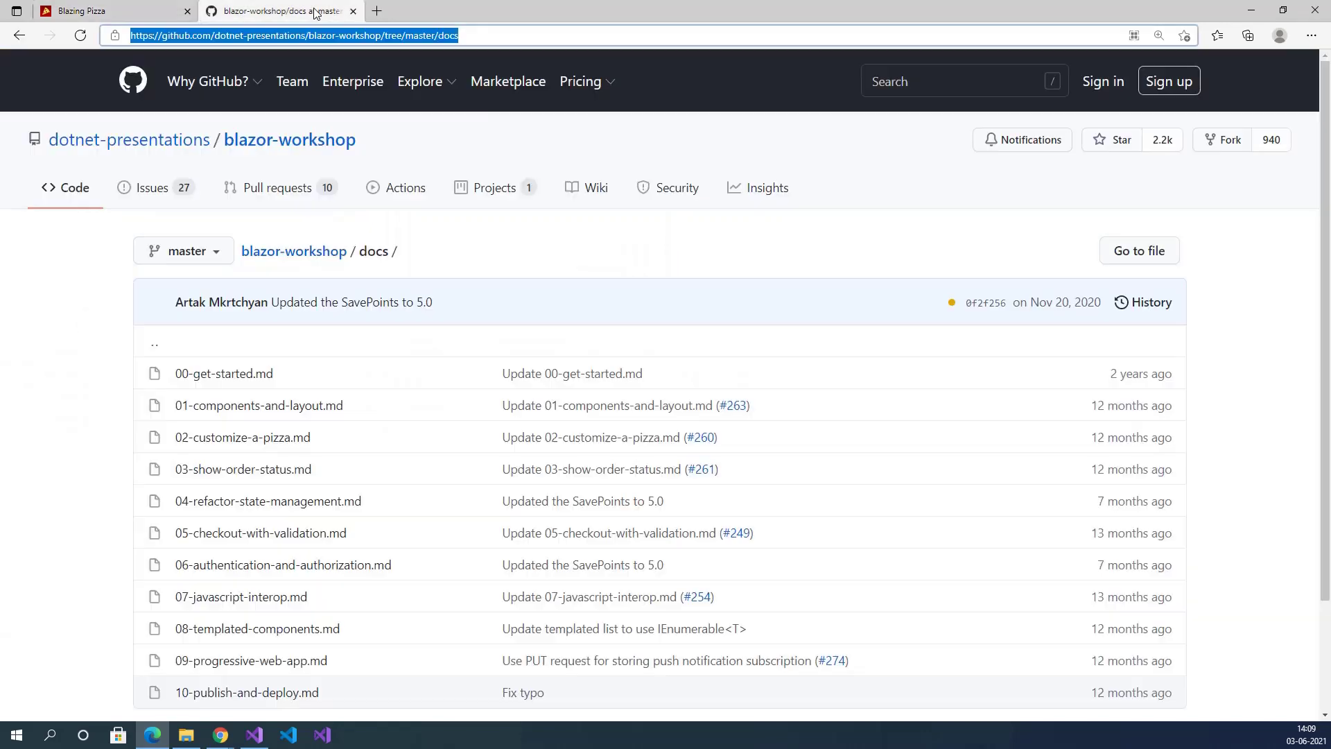
pyautogui.moveTo(499, 35); pyautogui.dragTo(129, 36)
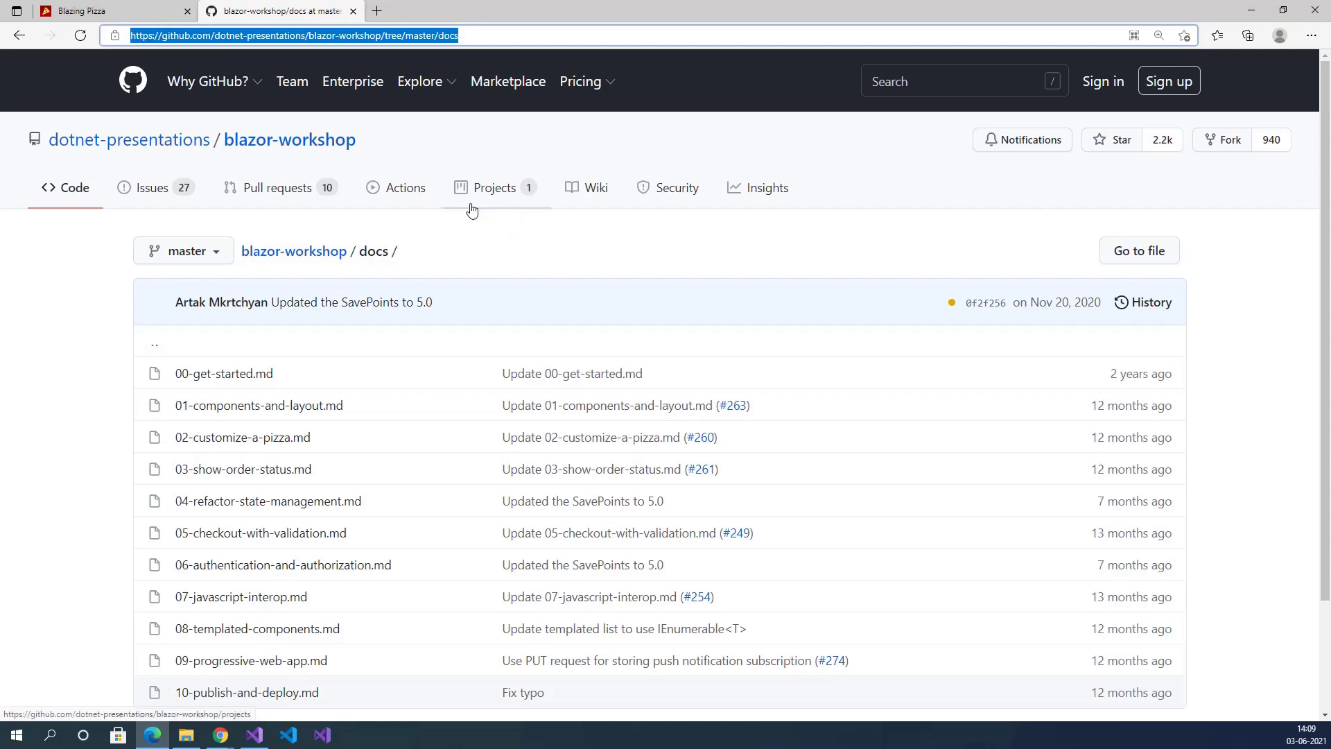
pyautogui.hotkey('ctrl', 'Tab')
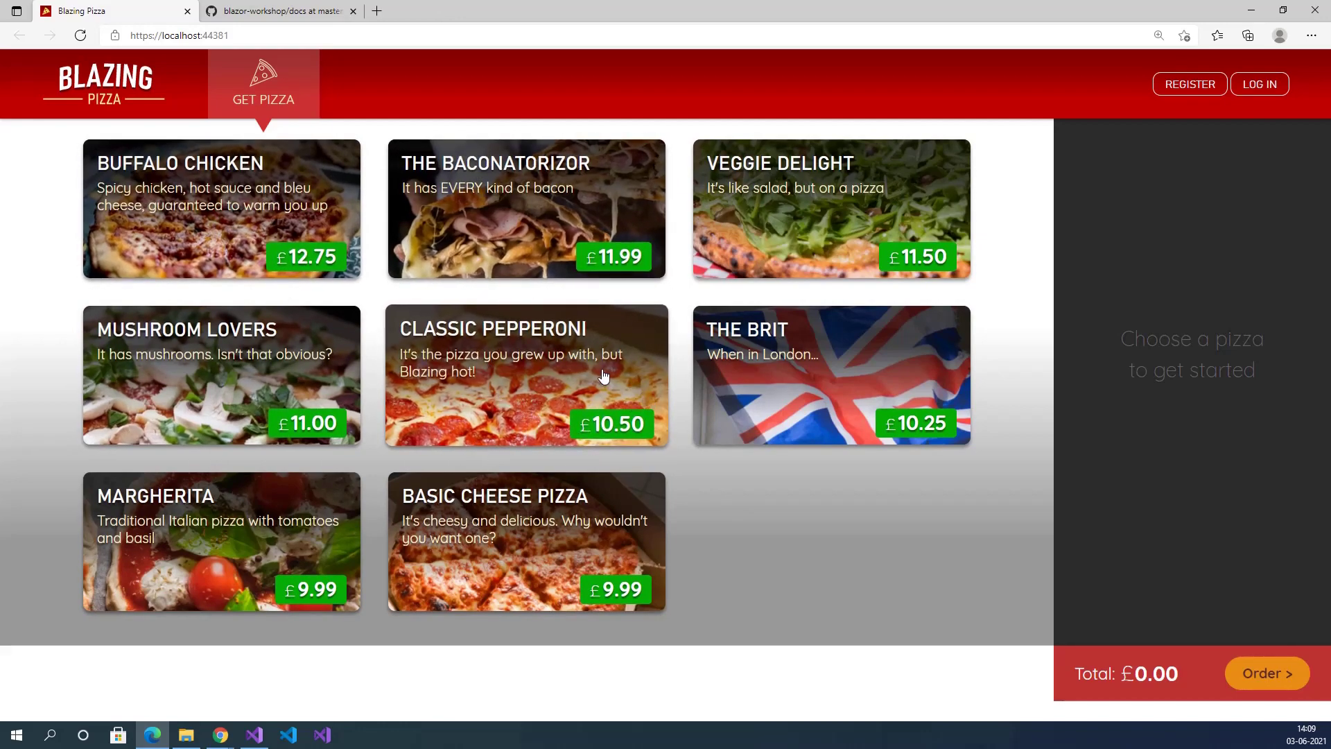
# Customise a 14" Classic Pepperoni with Canadian bacon and Lobster on top.
pyautogui.click(540, 369)
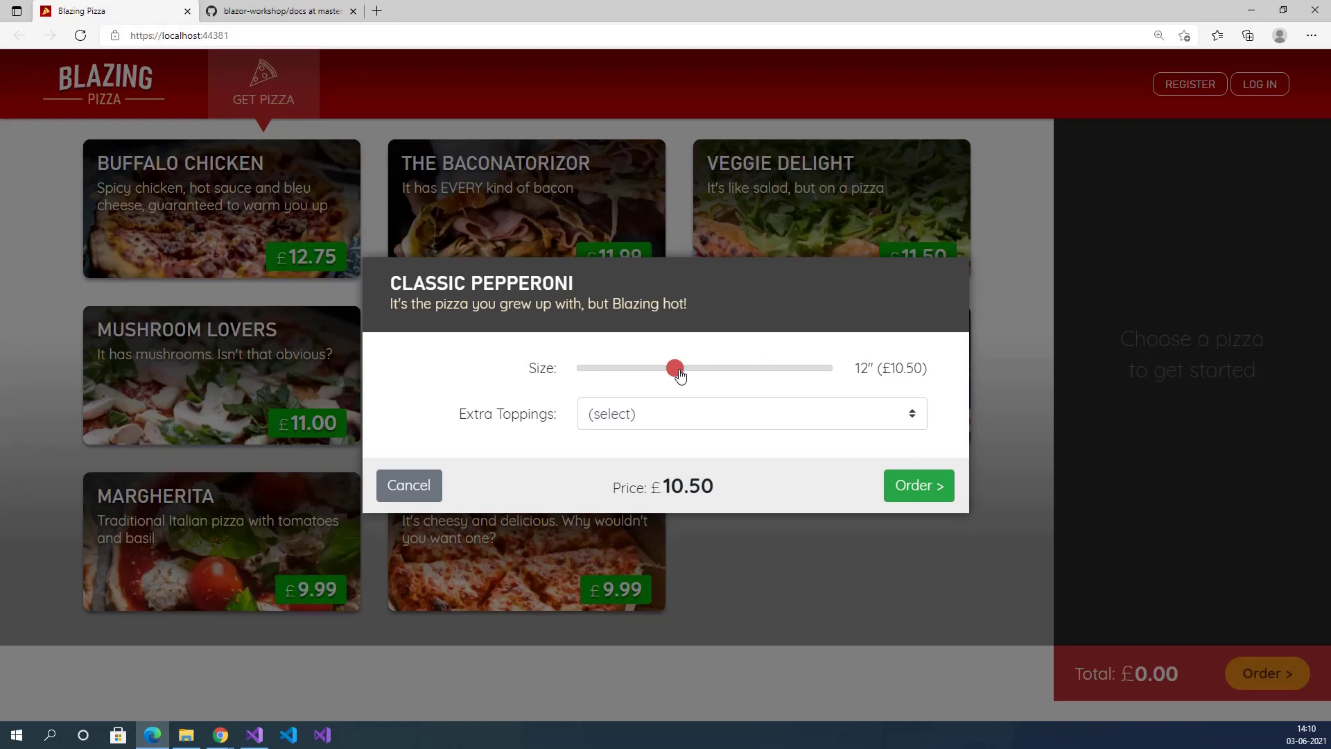
pyautogui.moveTo(679, 374); pyautogui.dragTo(734, 377)
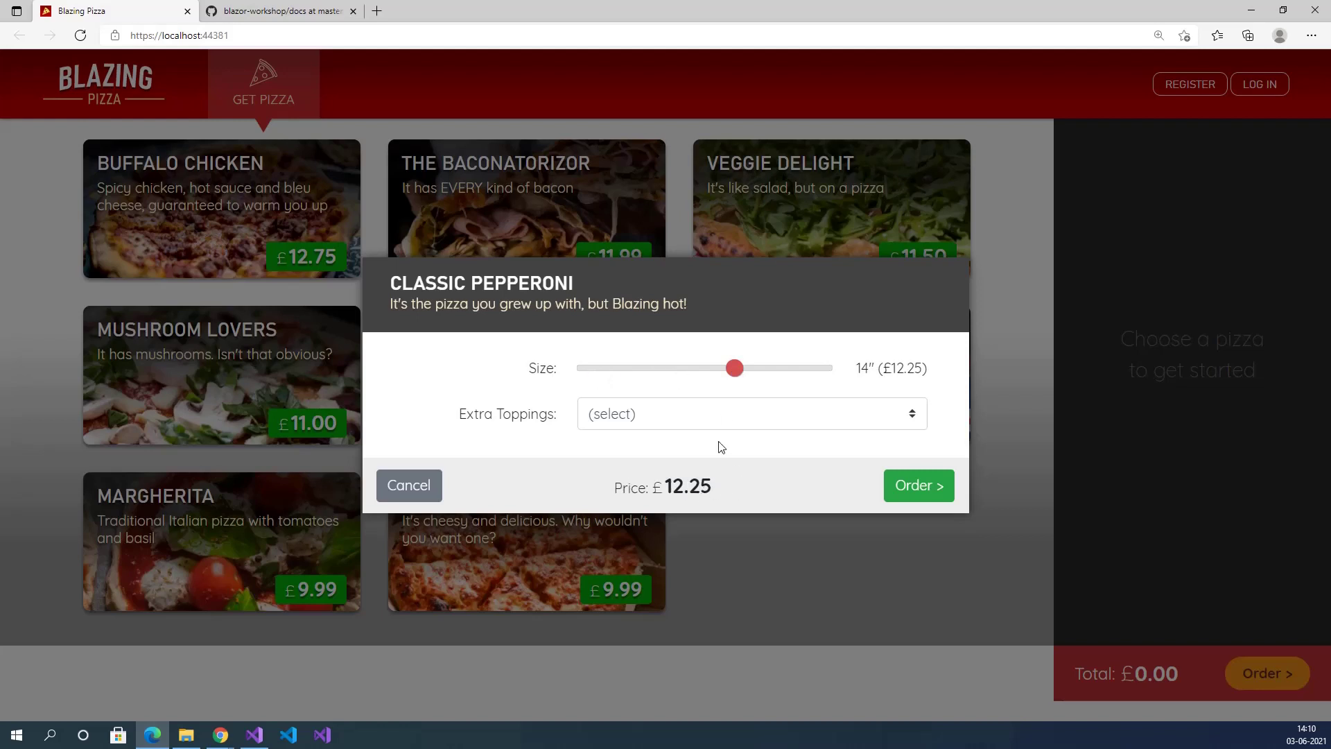
pyautogui.click(730, 415)
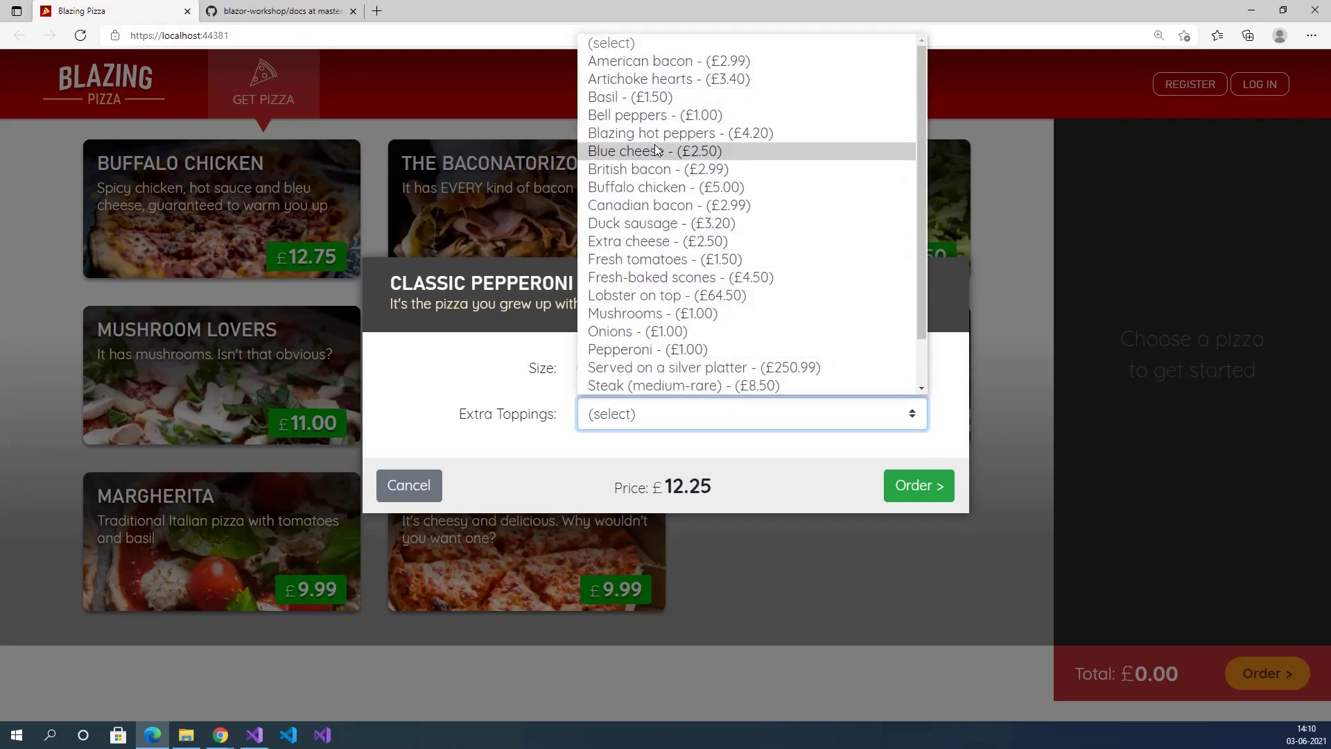
pyautogui.click(662, 206)
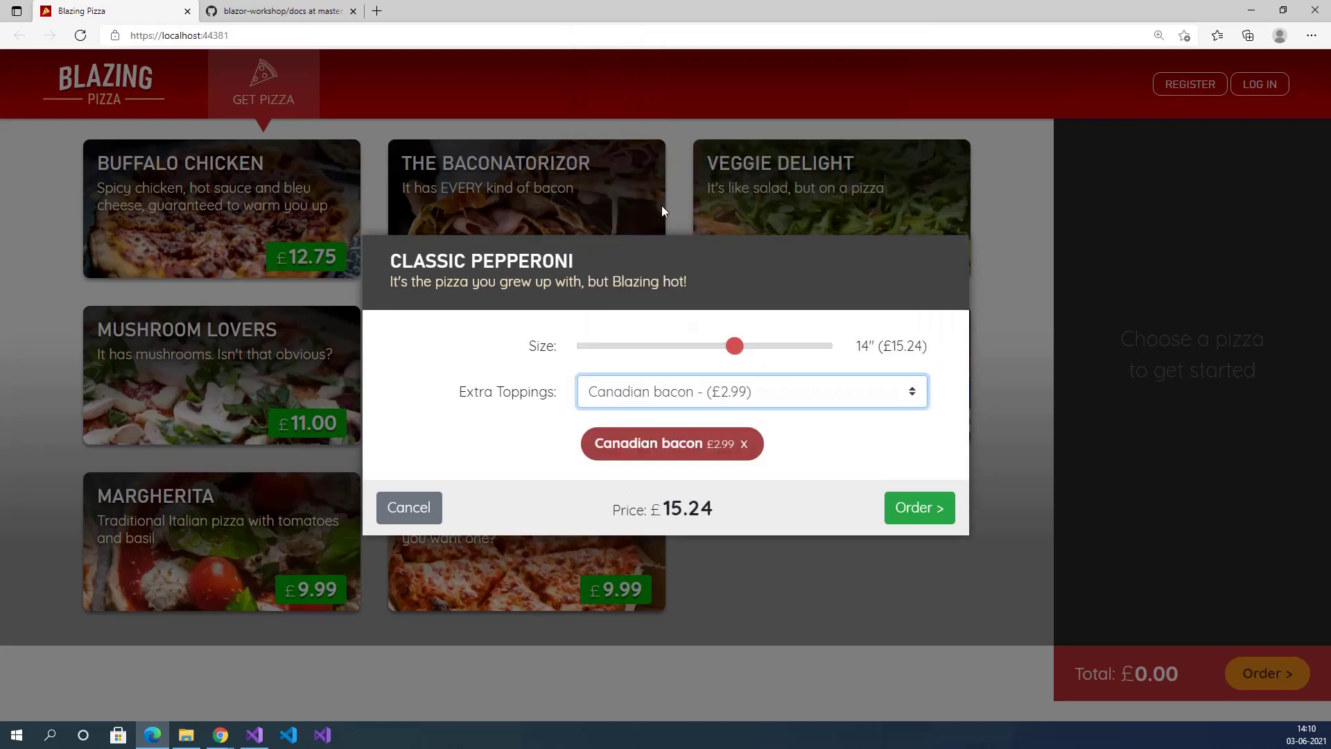
pyautogui.click(794, 398)
pyautogui.click(737, 274)
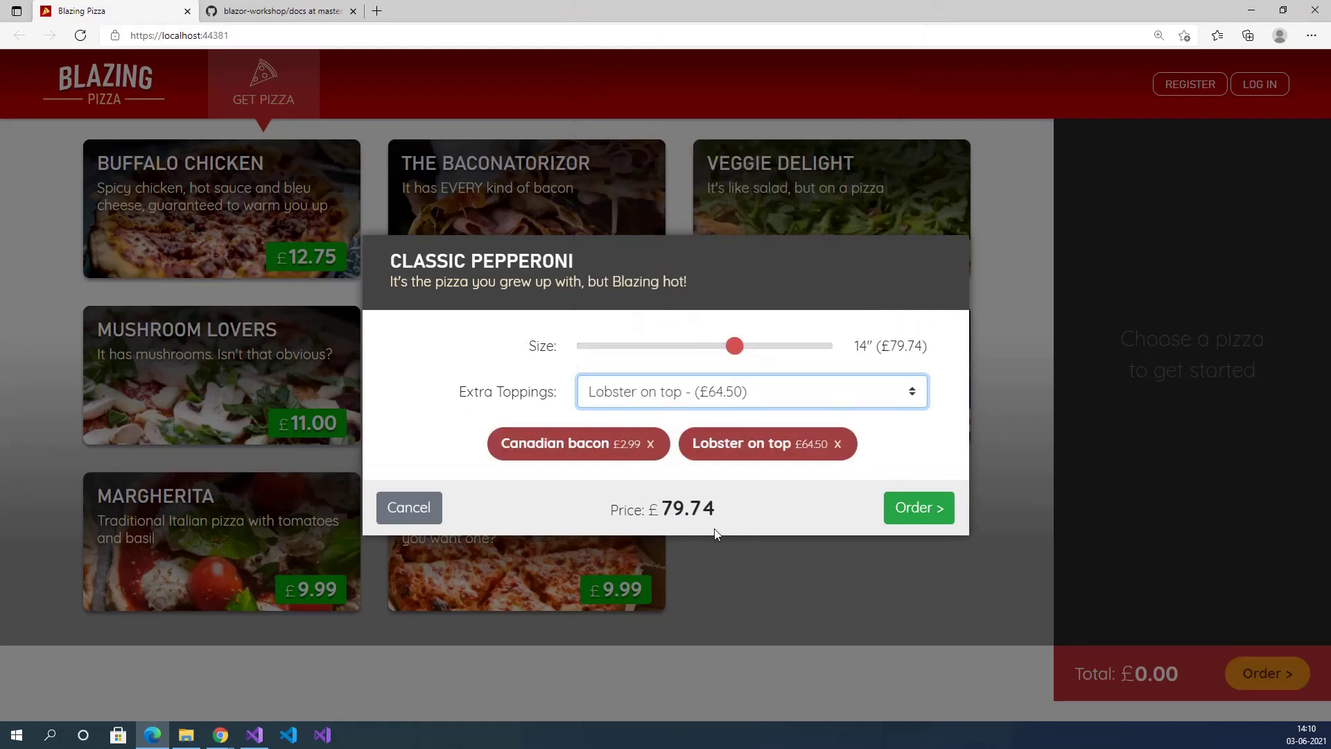
# Add the customised pepperoni to the order and point out the £79.74 total.
pyautogui.moveTo(722, 511); pyautogui.dragTo(582, 513)
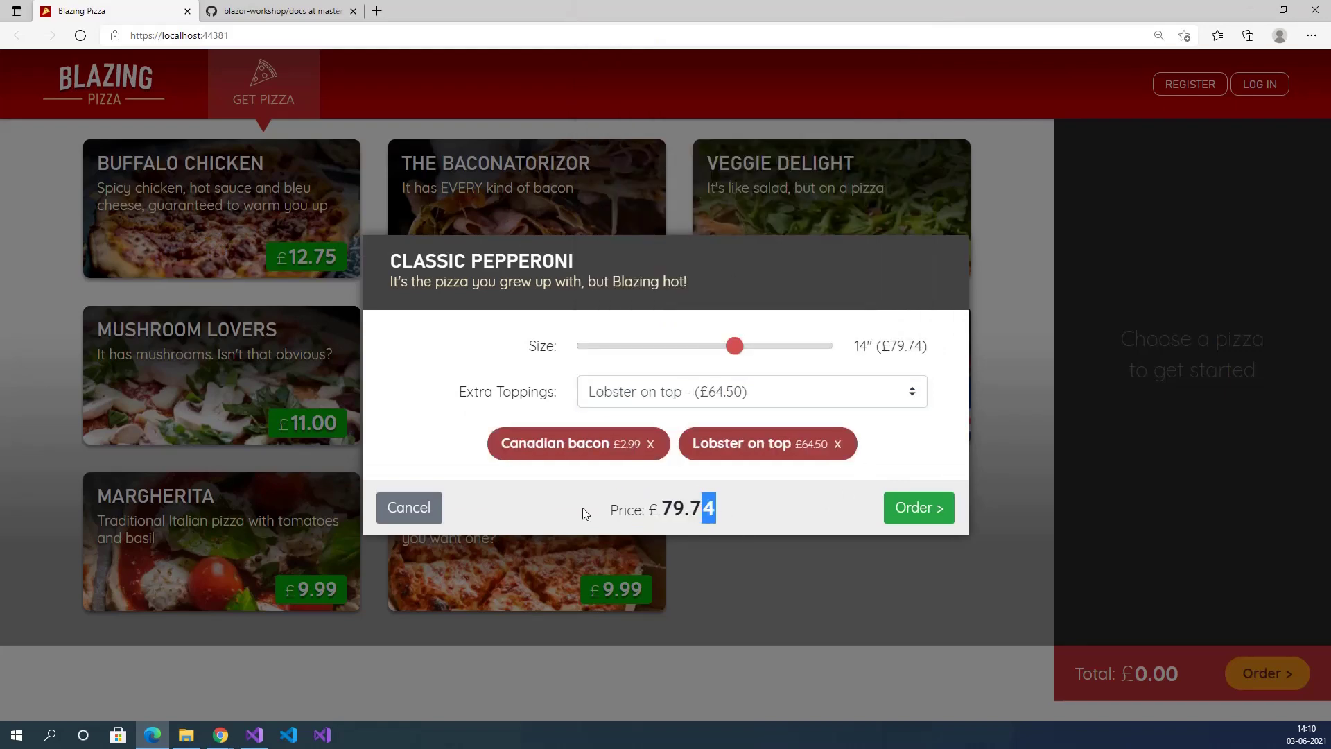
pyautogui.click(747, 511)
pyautogui.click(915, 509)
pyautogui.moveTo(1076, 179); pyautogui.dragTo(1092, 275)
pyautogui.click(1145, 273)
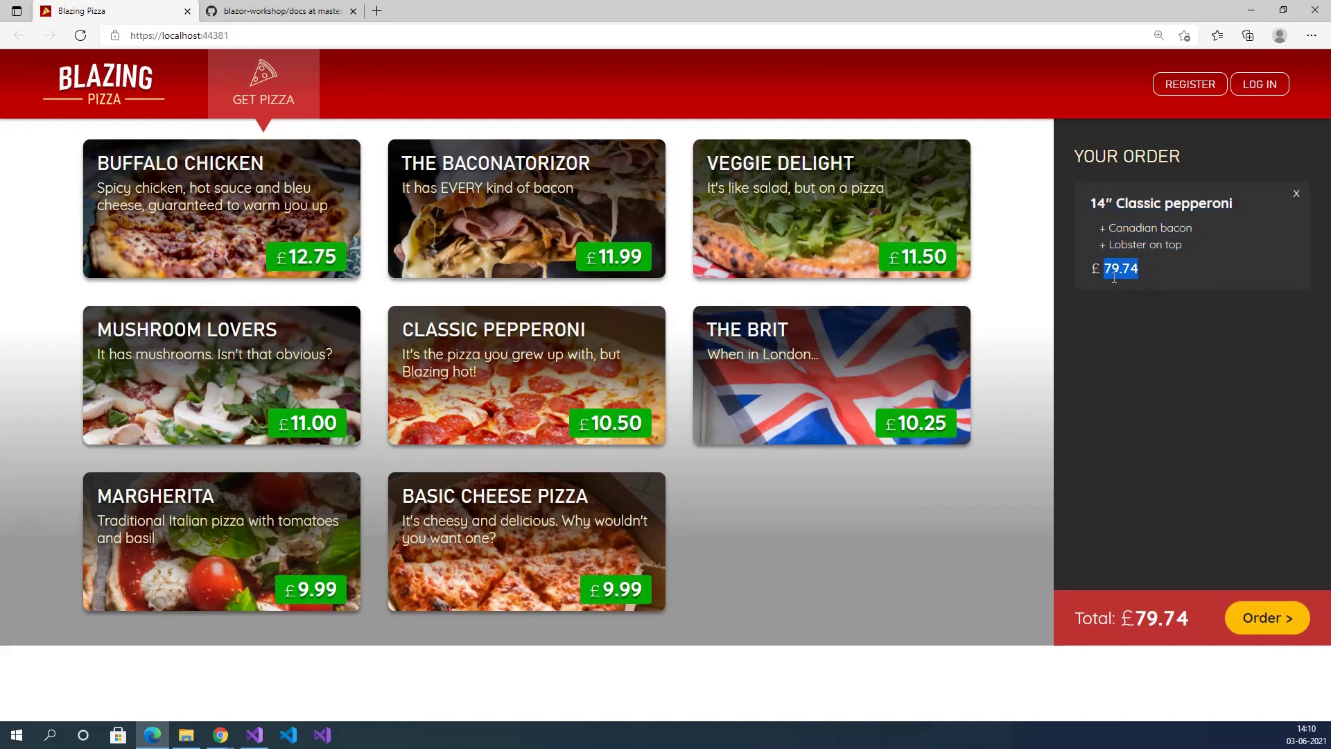
pyautogui.moveTo(1082, 617); pyautogui.dragTo(1179, 618)
# Order a 13" The Brit with silver platter and Canadian bacon, reaching £344.82.
pyautogui.click(778, 357)
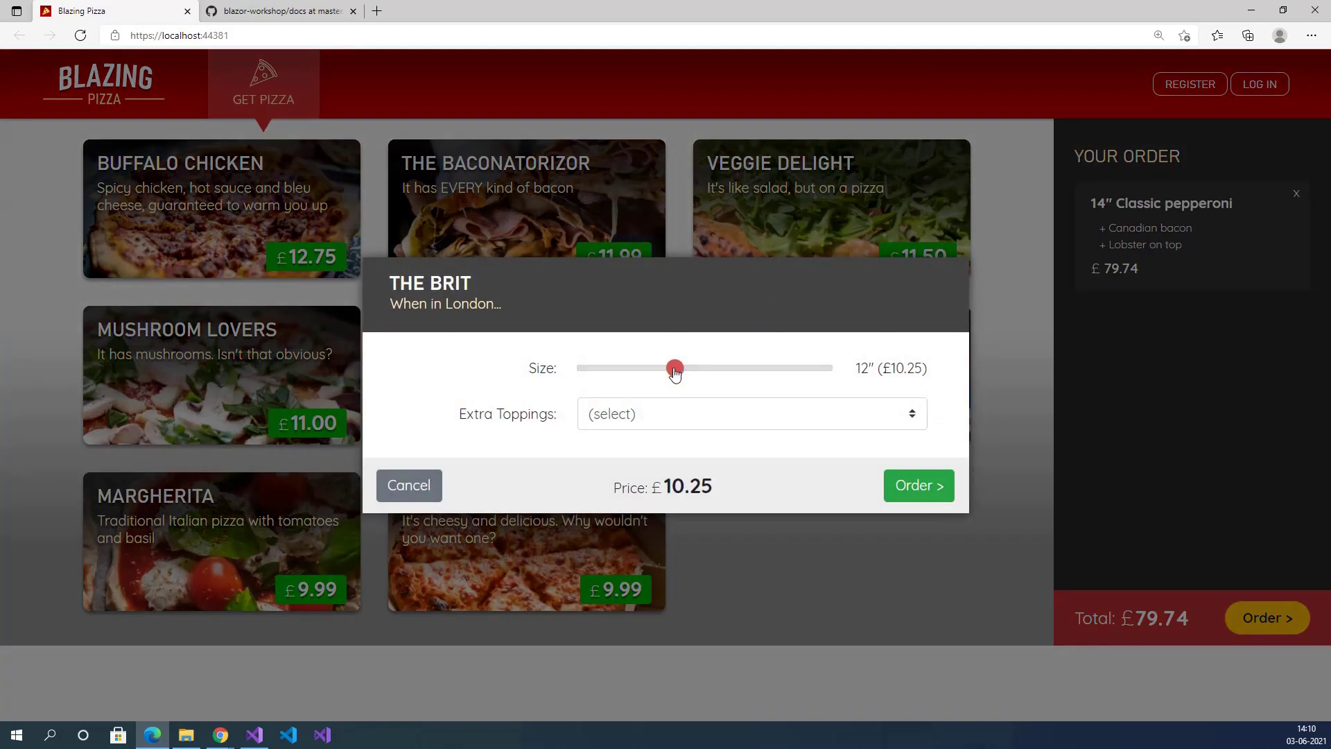
pyautogui.moveTo(675, 371); pyautogui.dragTo(705, 372)
pyautogui.click(791, 417)
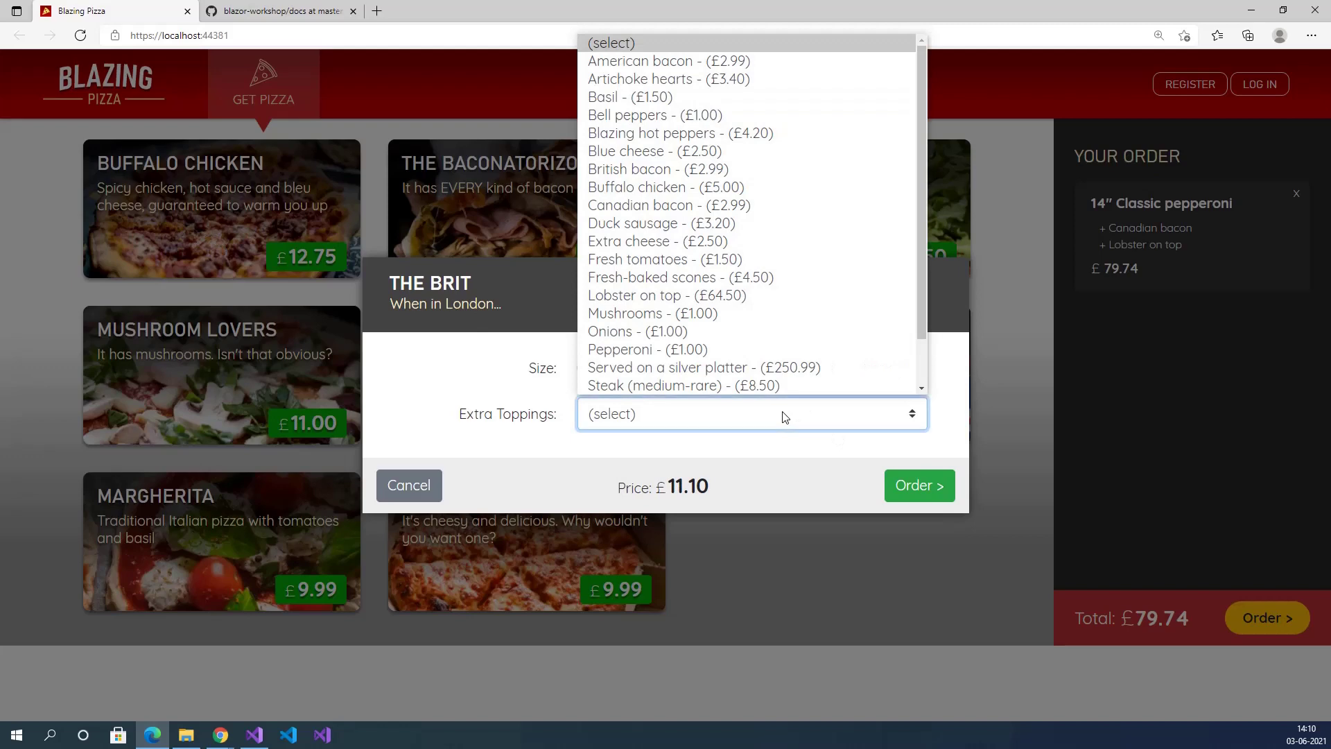
pyautogui.click(714, 368)
pyautogui.click(764, 404)
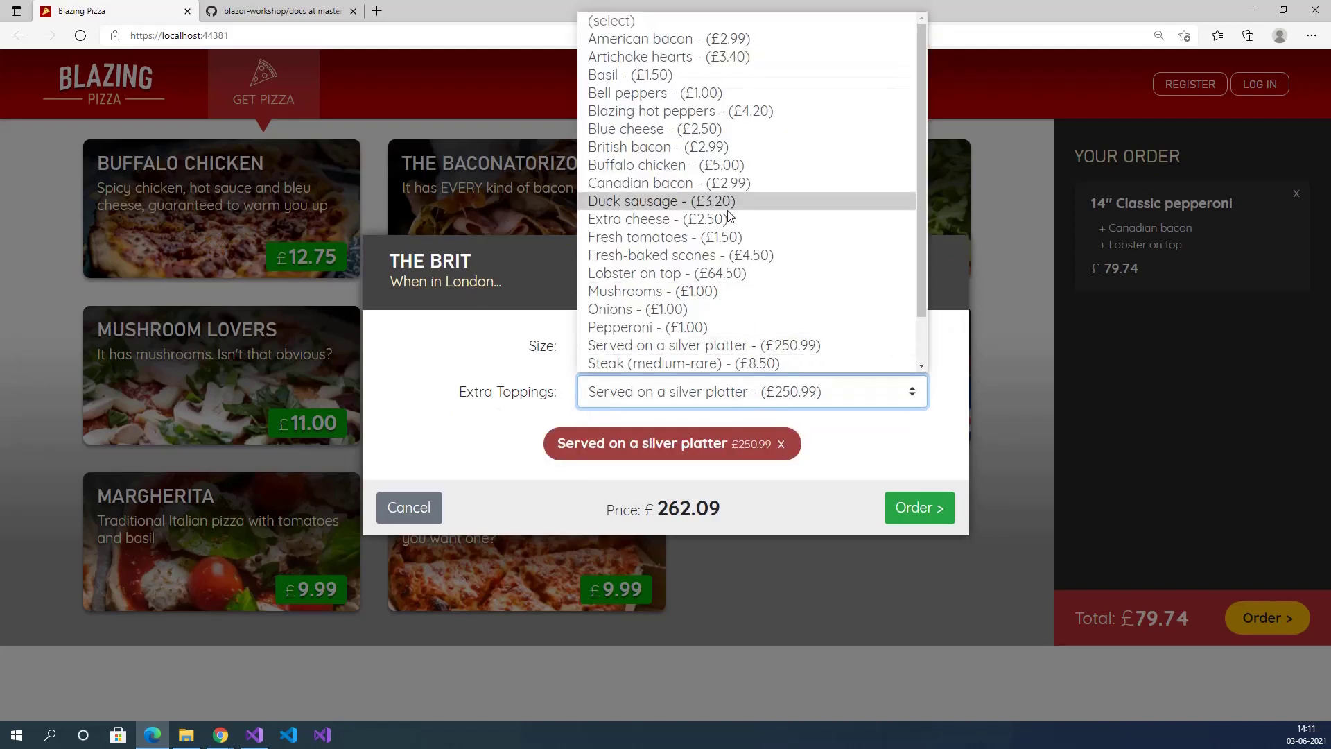
pyautogui.click(725, 184)
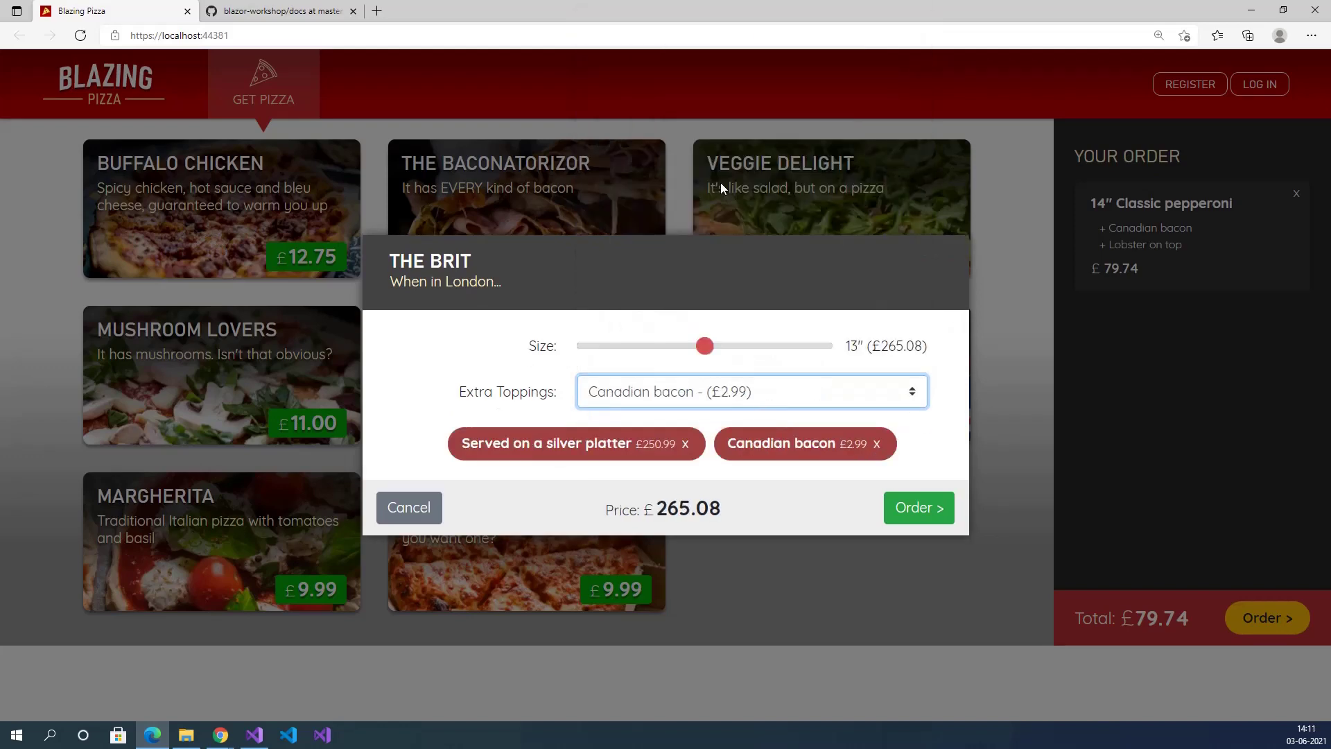
pyautogui.click(910, 509)
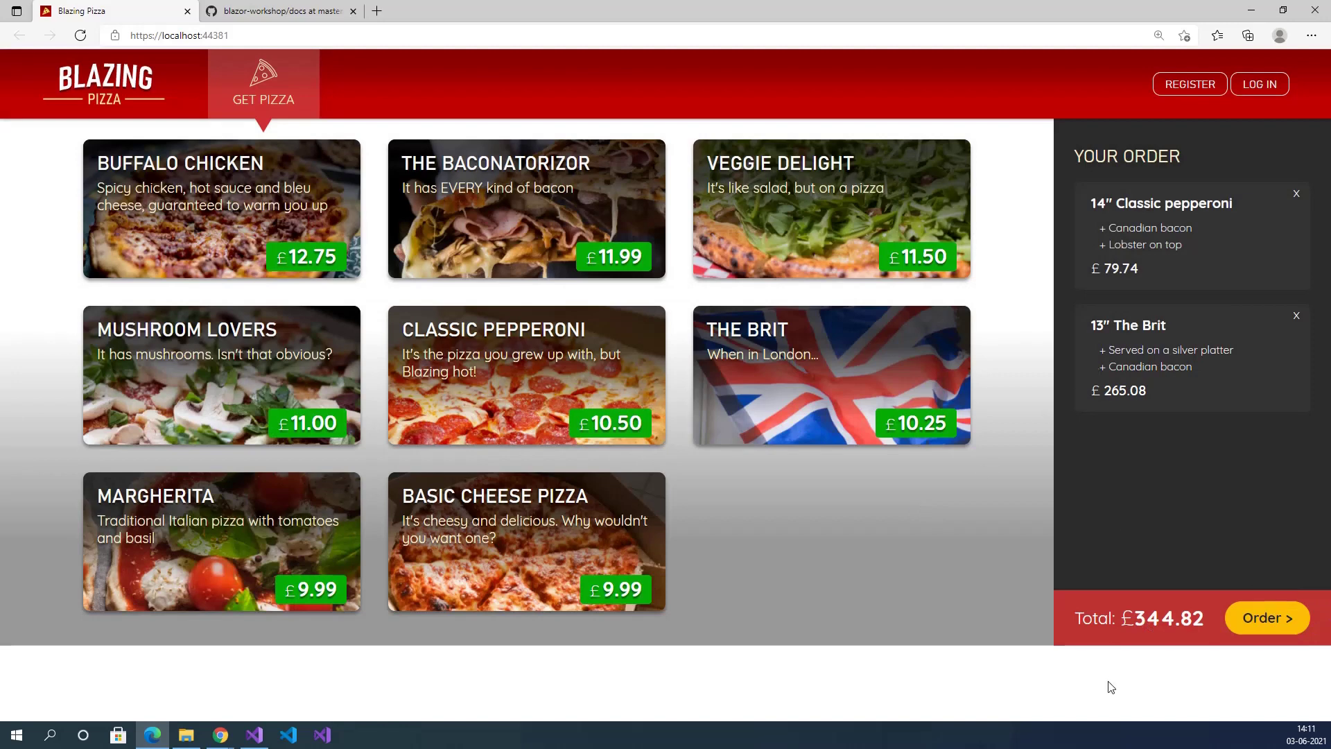
pyautogui.moveTo(1136, 617); pyautogui.dragTo(1148, 616)
# Open the Log in page, dismiss the saved email suggestions, and go to Register.
pyautogui.click(1267, 617)
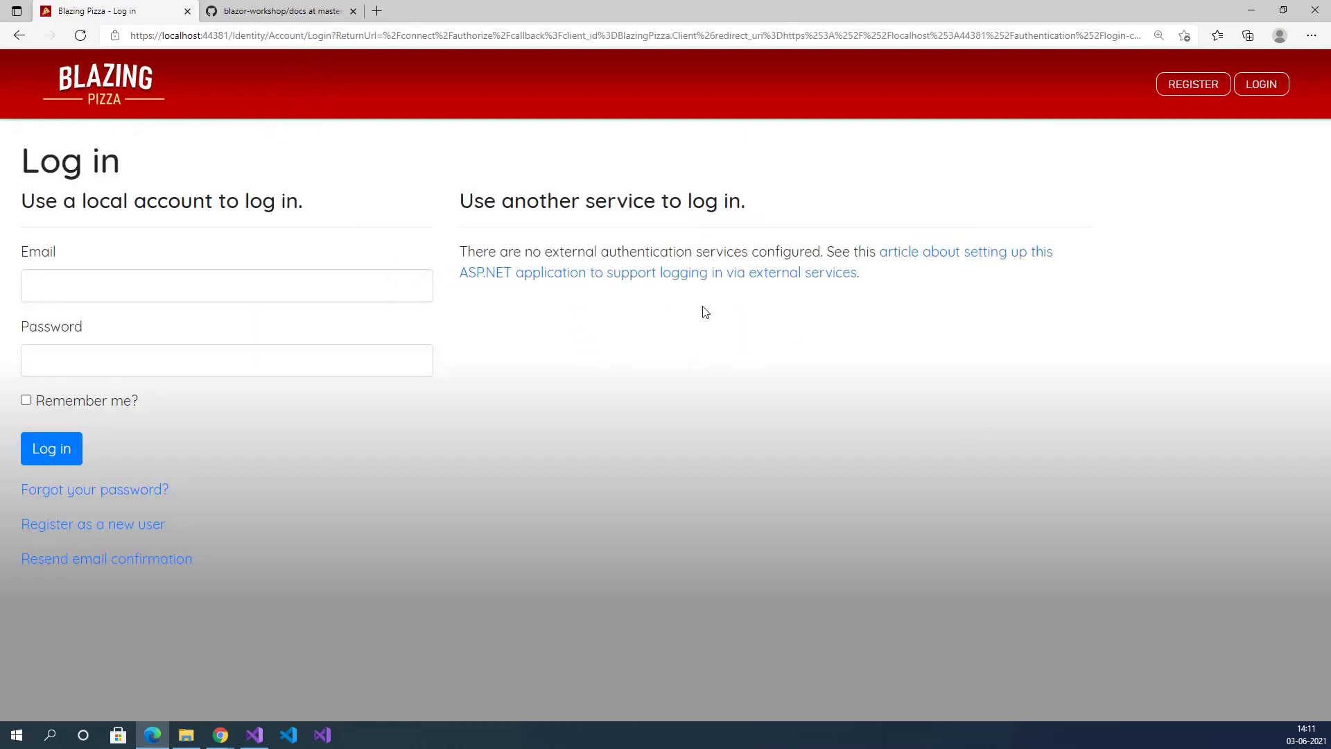
pyautogui.click(77, 288)
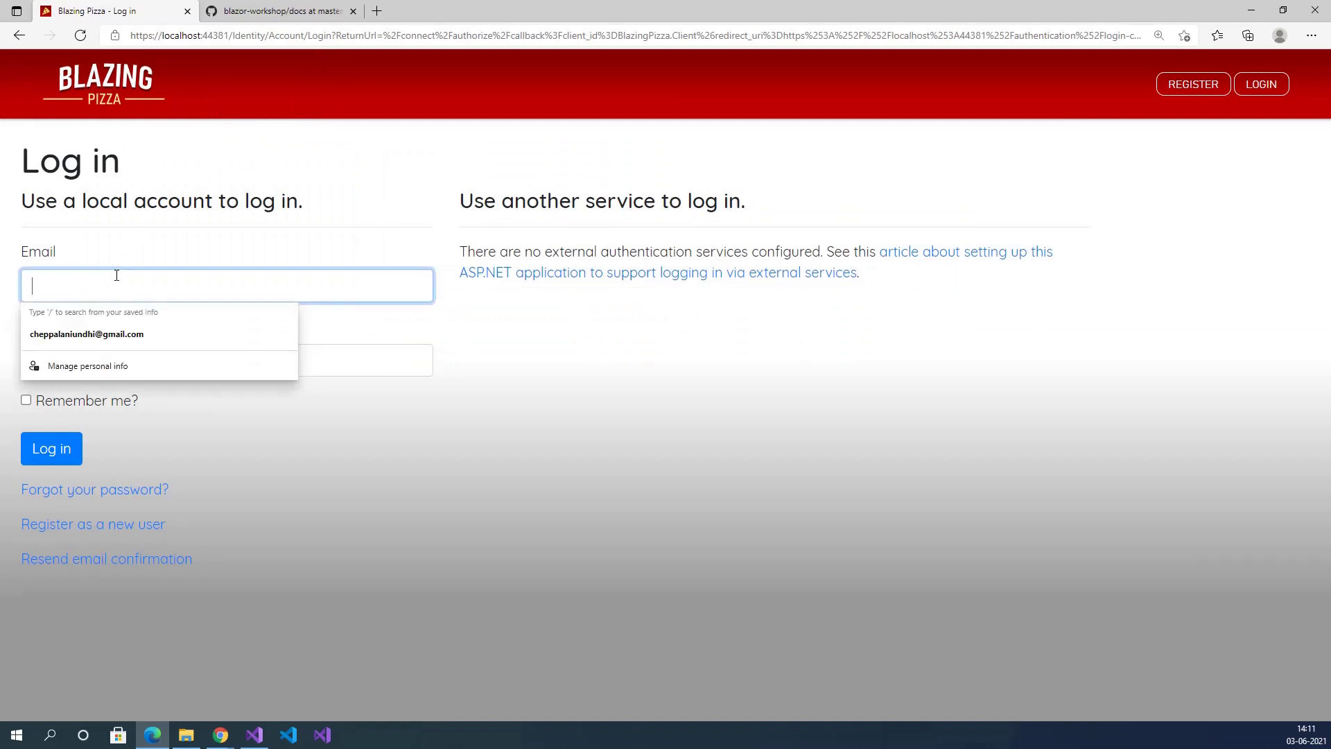
pyautogui.click(187, 233)
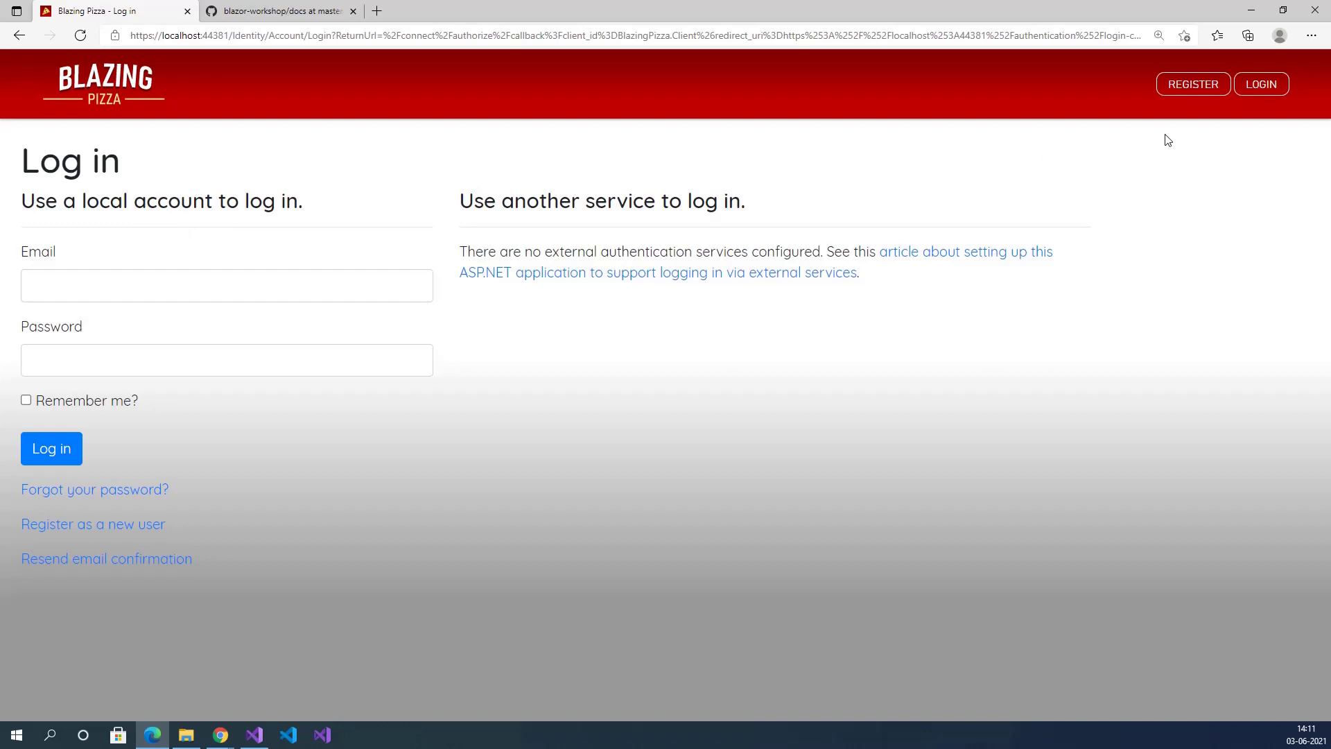
pyautogui.click(1189, 86)
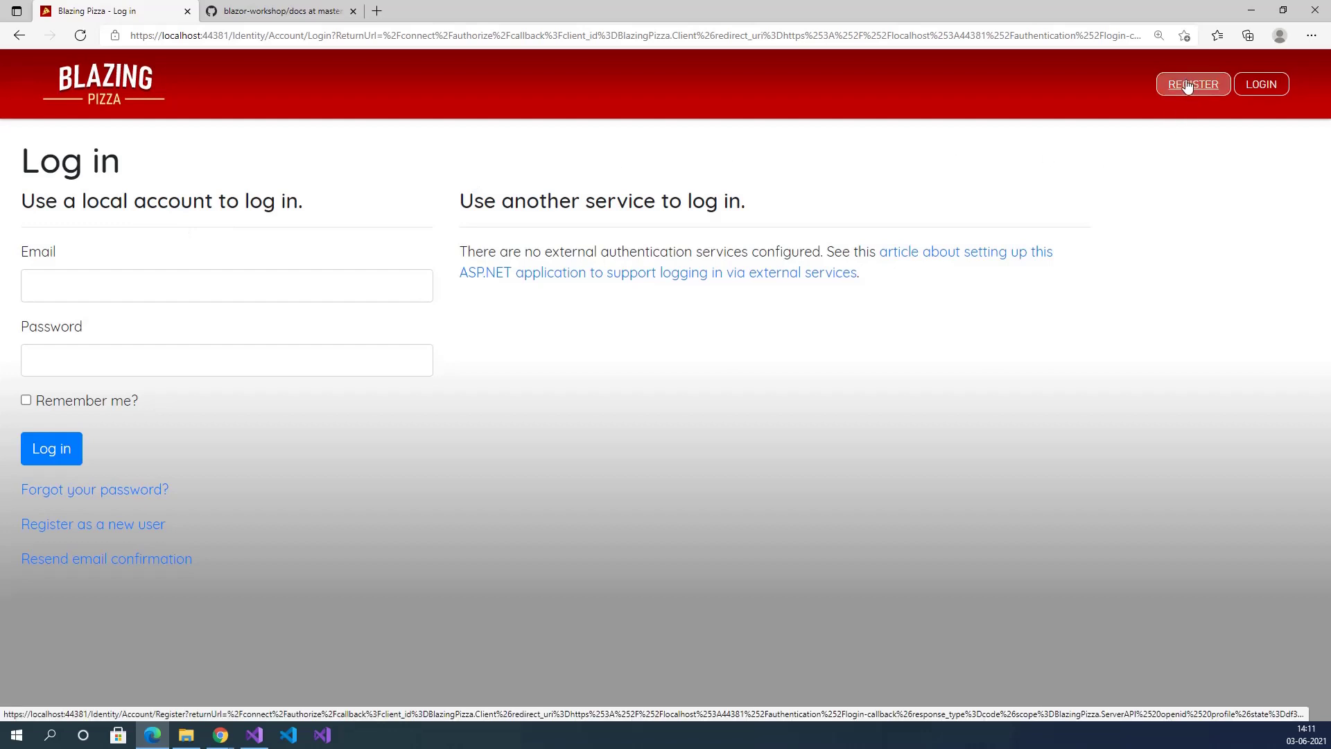
# Fill in the saved email and a short password twice, submit, and note the error.
pyautogui.click(124, 283)
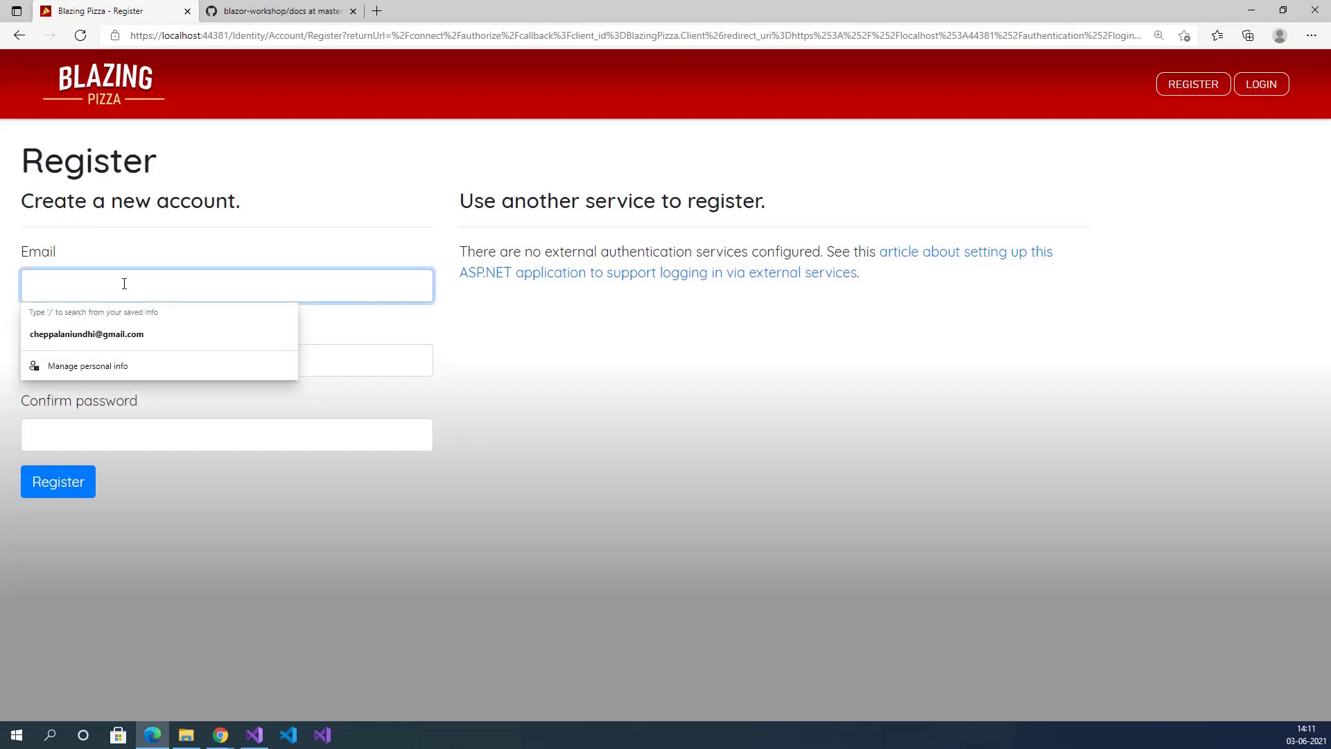
pyautogui.write('venkat')
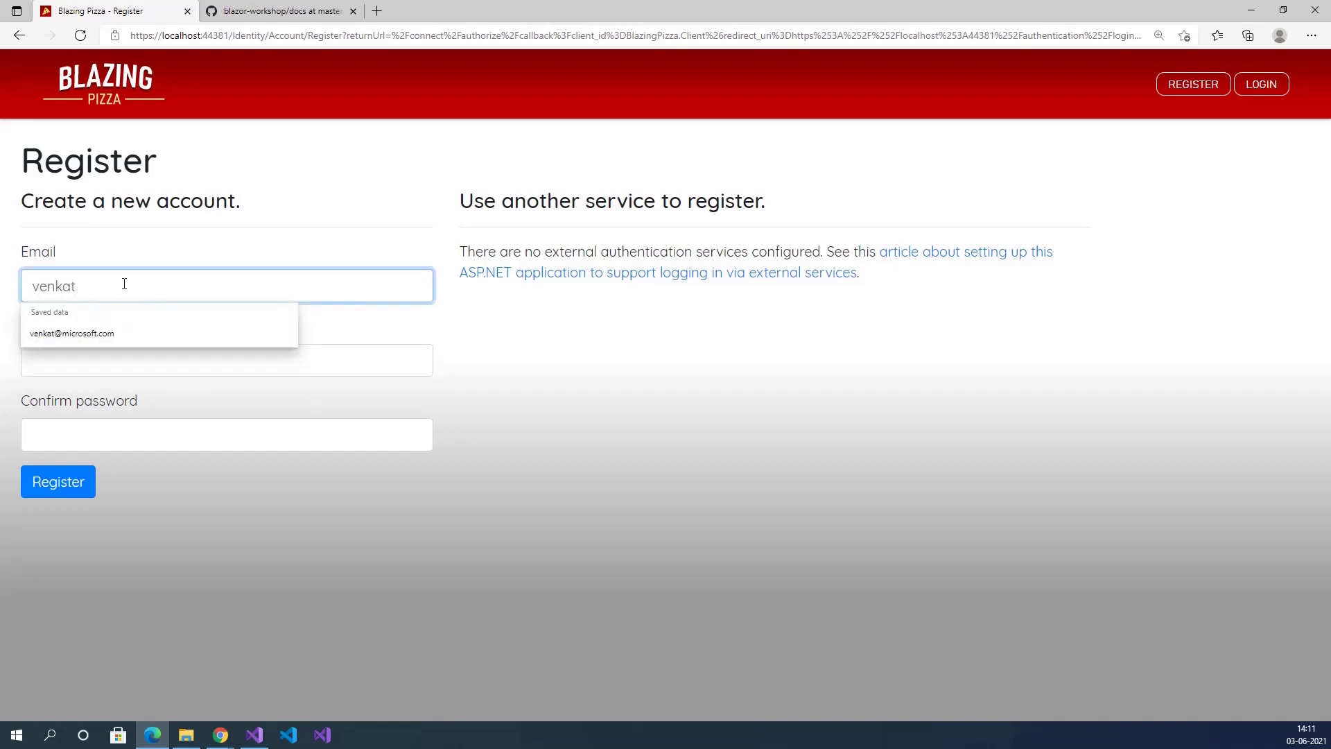
pyautogui.write('@')
pyautogui.press('Down')
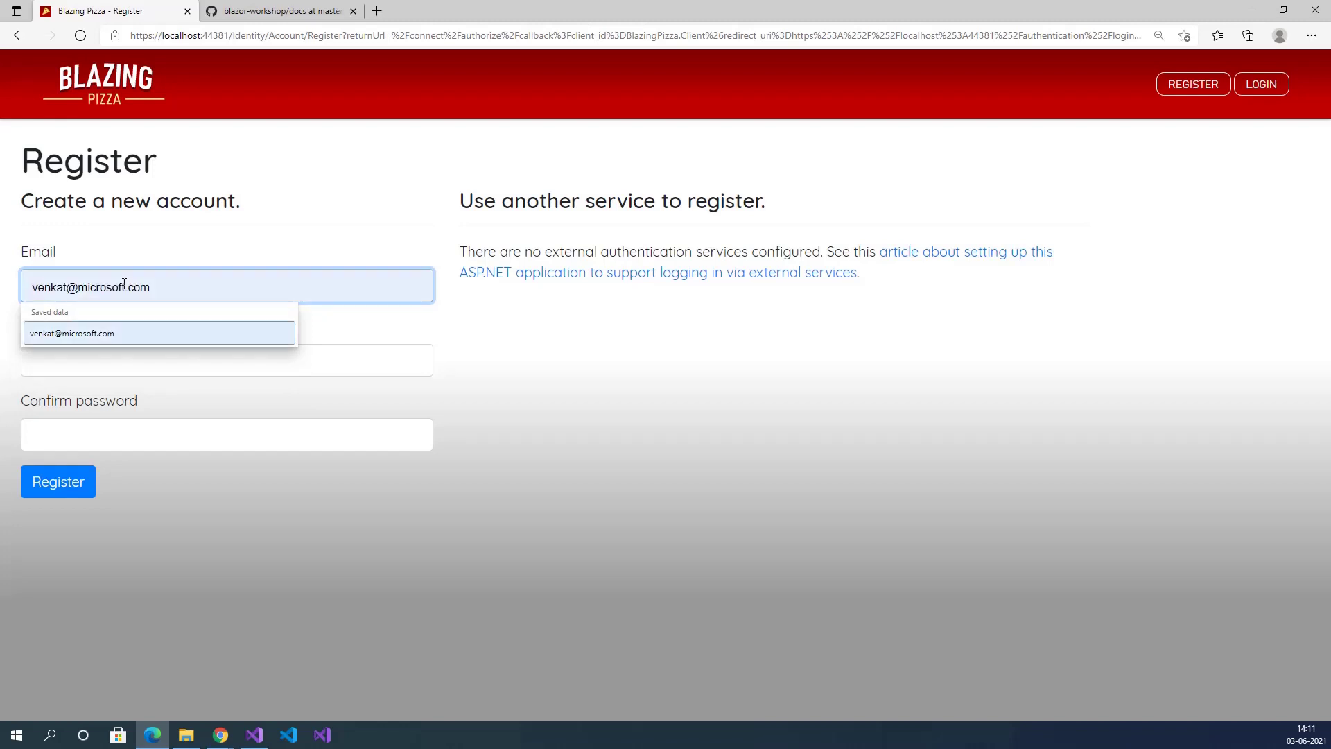
pyautogui.press('Return')
pyautogui.moveTo(202, 285); pyautogui.dragTo(33, 285)
pyautogui.click(74, 363)
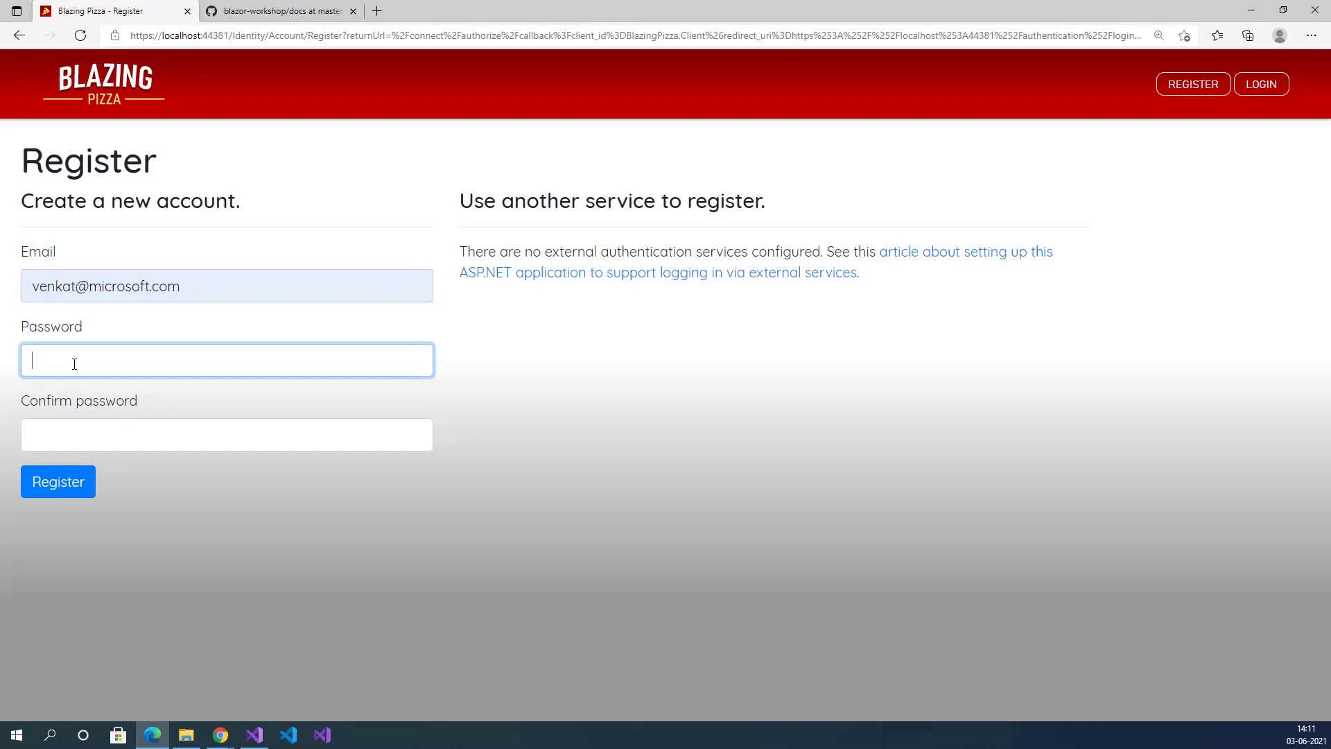
pyautogui.write('Abc@12')
pyautogui.press('Tab')
pyautogui.write('Abc@1')
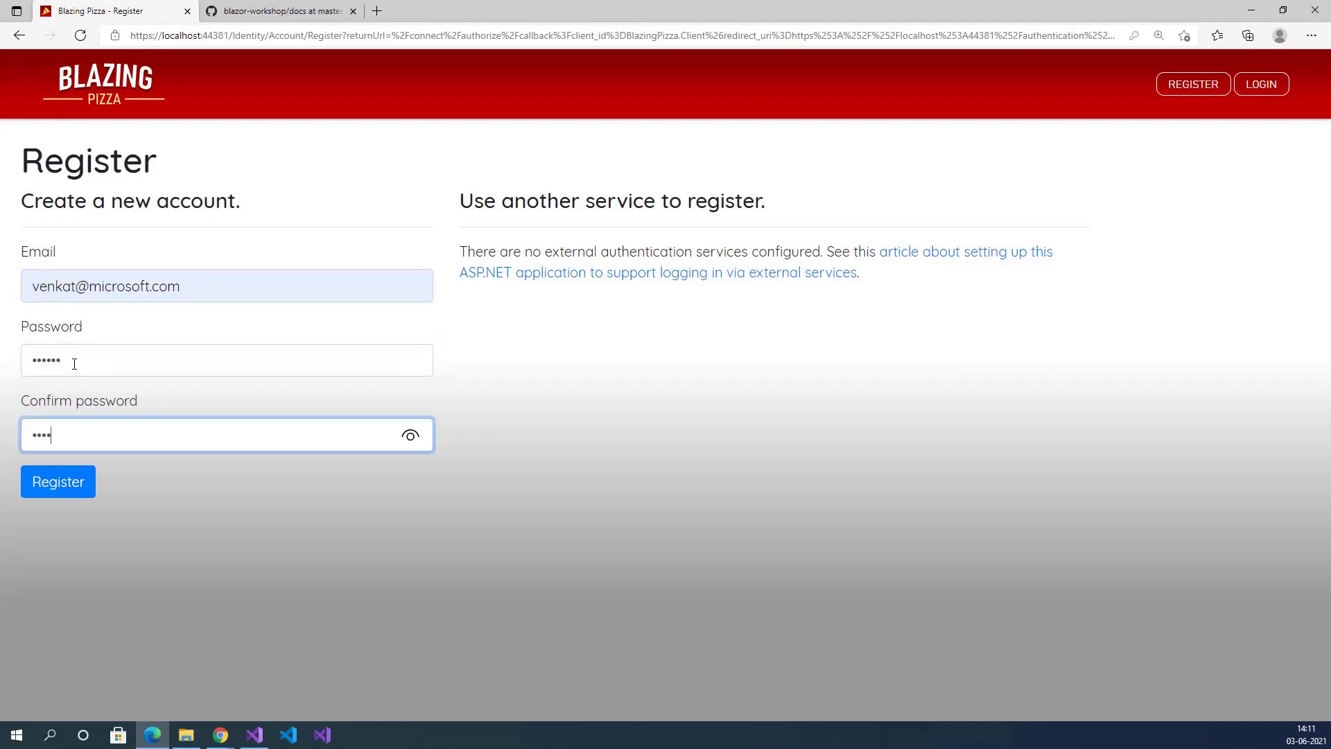
pyautogui.write('2')
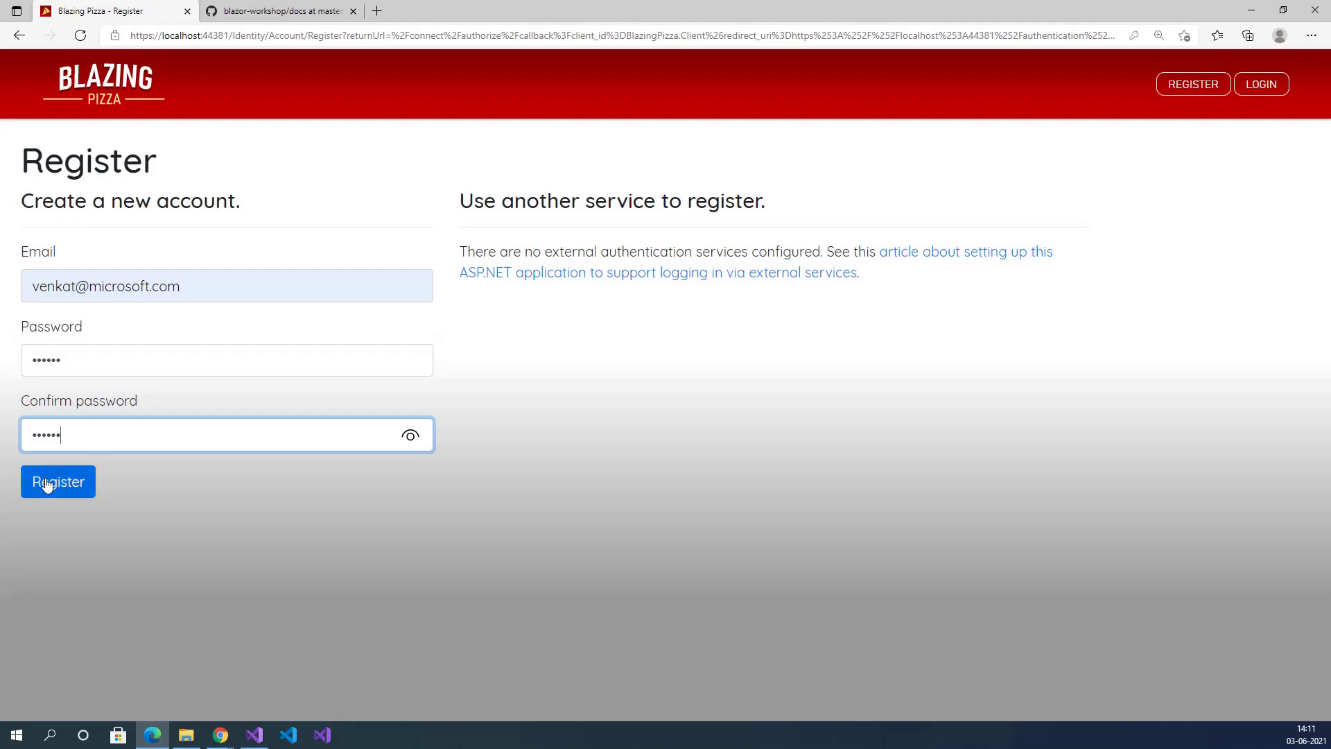
pyautogui.click(46, 481)
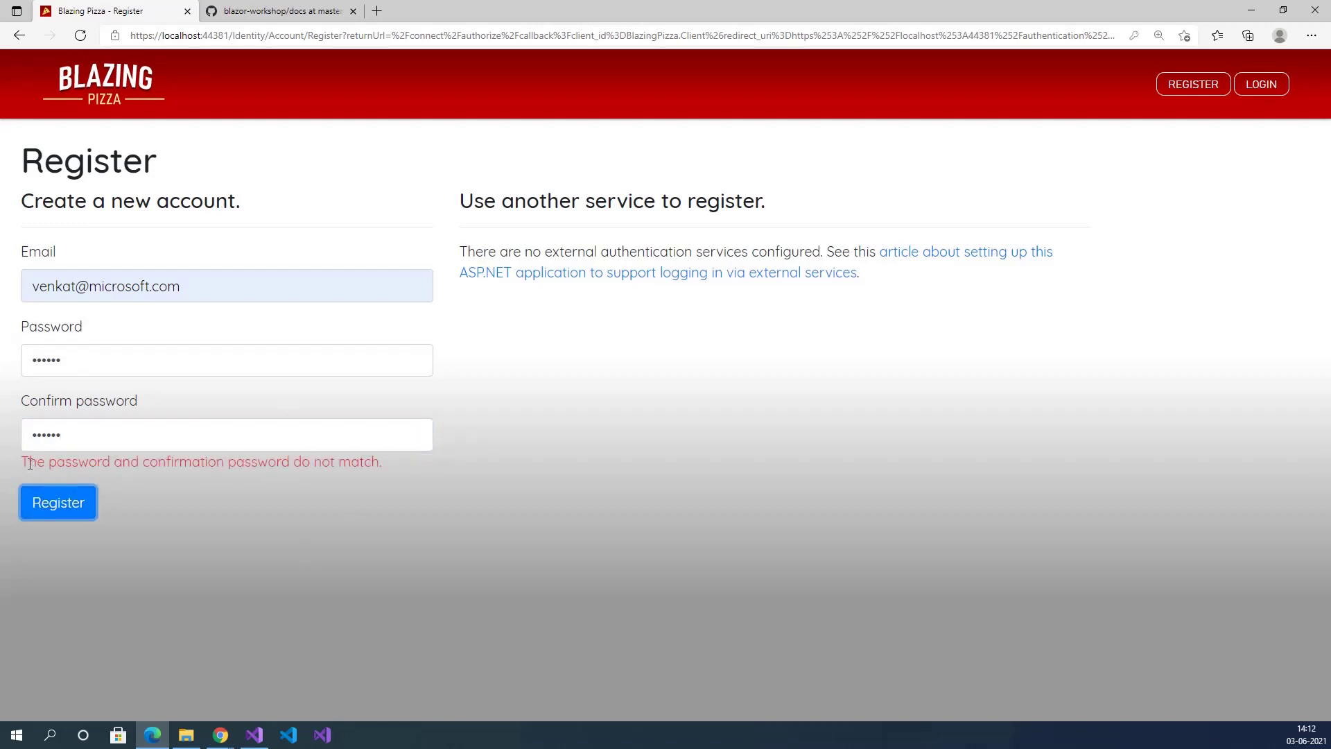
pyautogui.moveTo(23, 462); pyautogui.dragTo(383, 469)
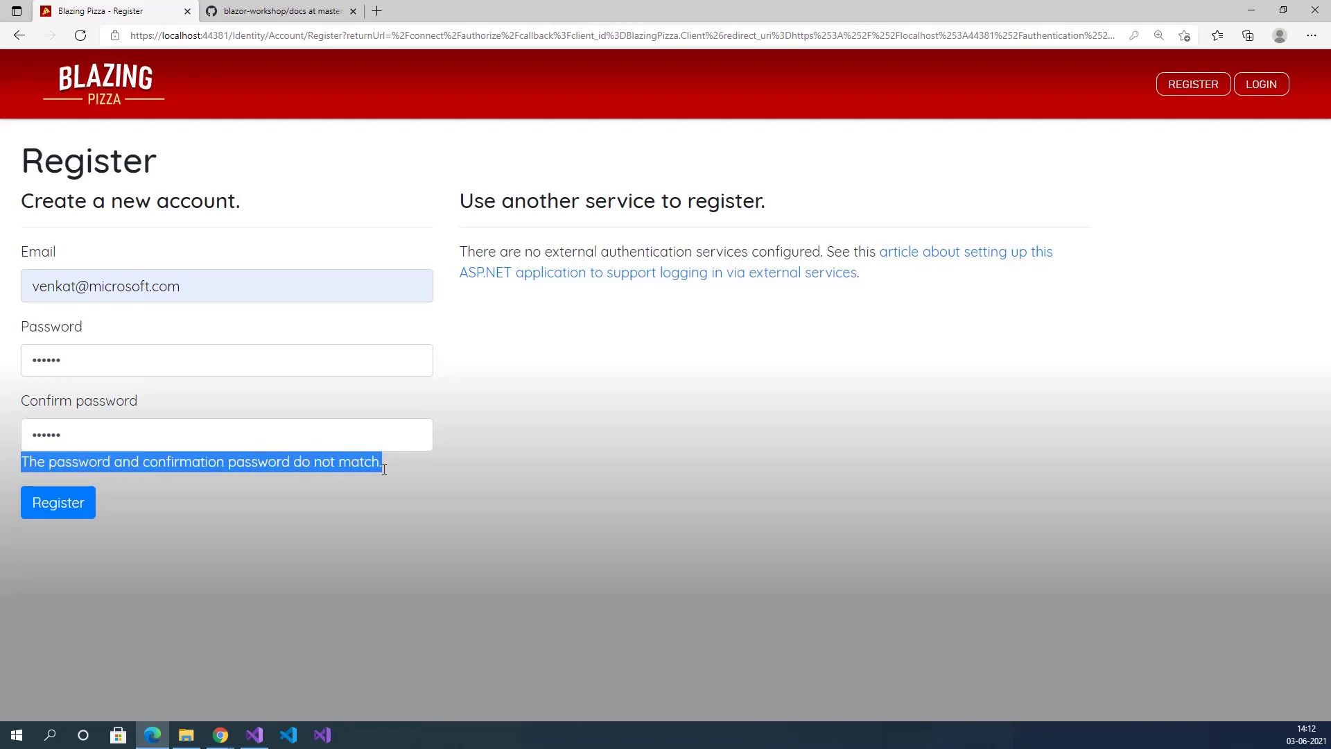
# Replace both password fields with a different password and submit the registration again.
pyautogui.click(86, 358)
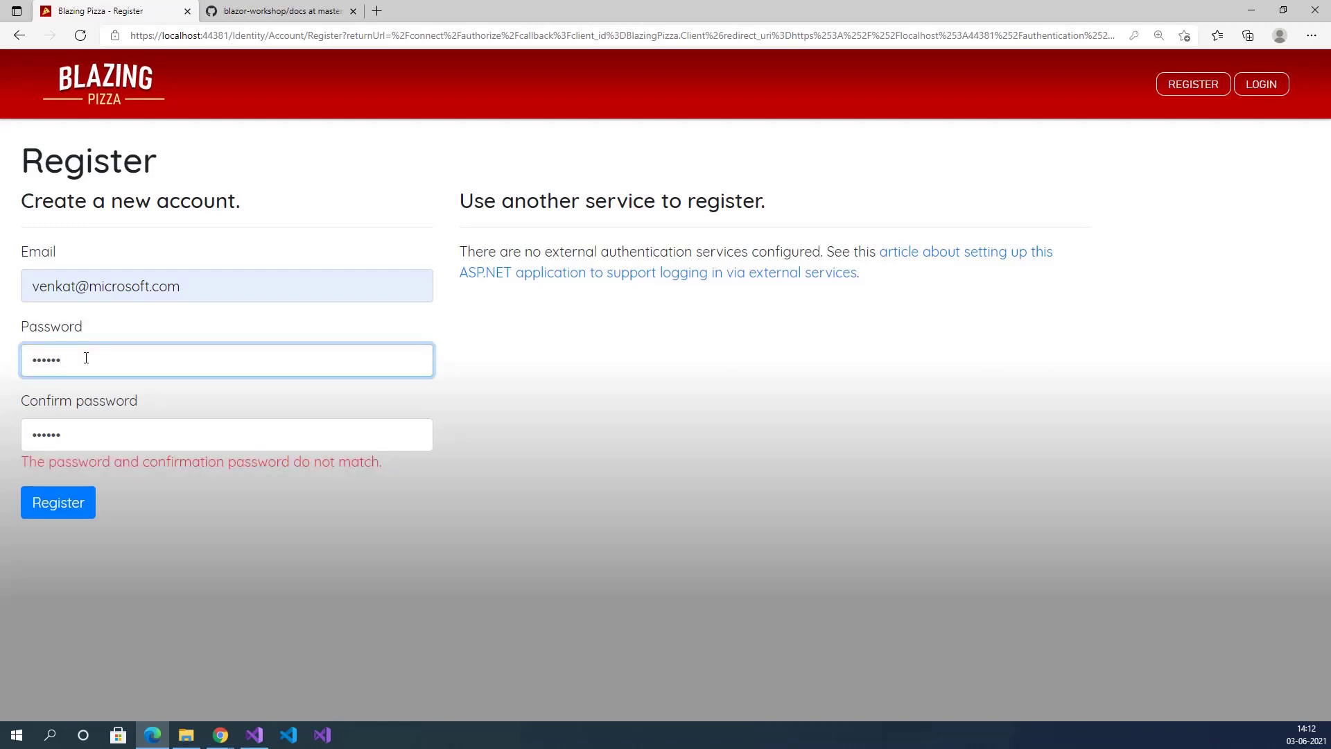
pyautogui.hotkey('ctrl', 'a')
pyautogui.press('BackSpace')
pyautogui.write('Test@1')
pyautogui.press('Tab')
pyautogui.write('Test@1')
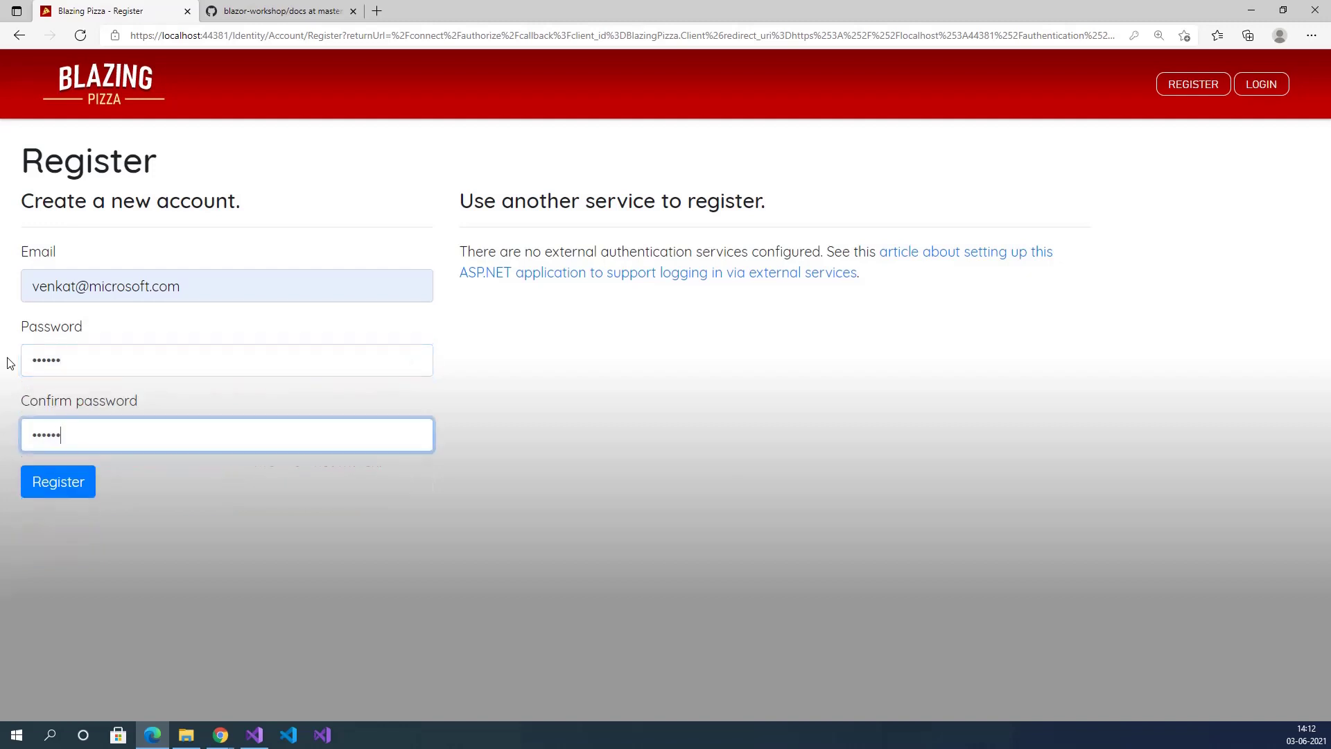
pyautogui.click(46, 478)
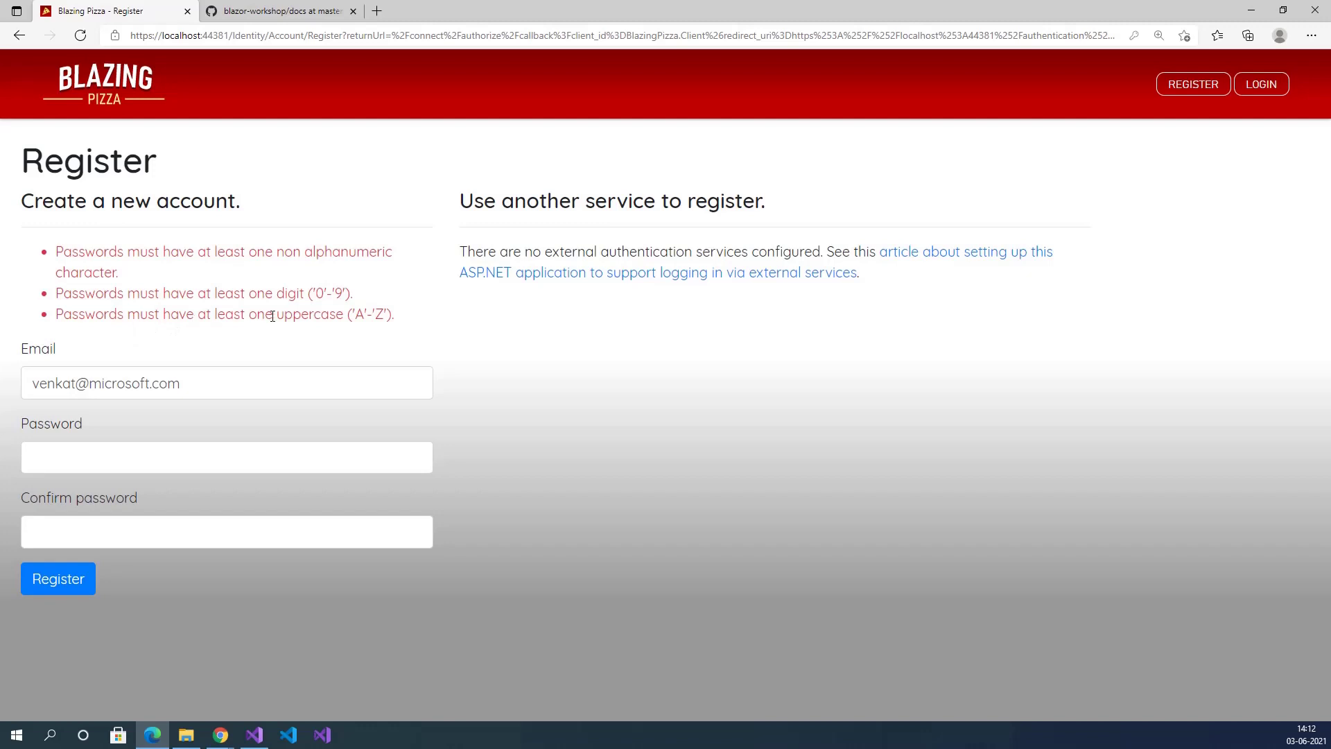
# Enter a longer password meeting the digit, uppercase and symbol rules, then register.
pyautogui.click(76, 458)
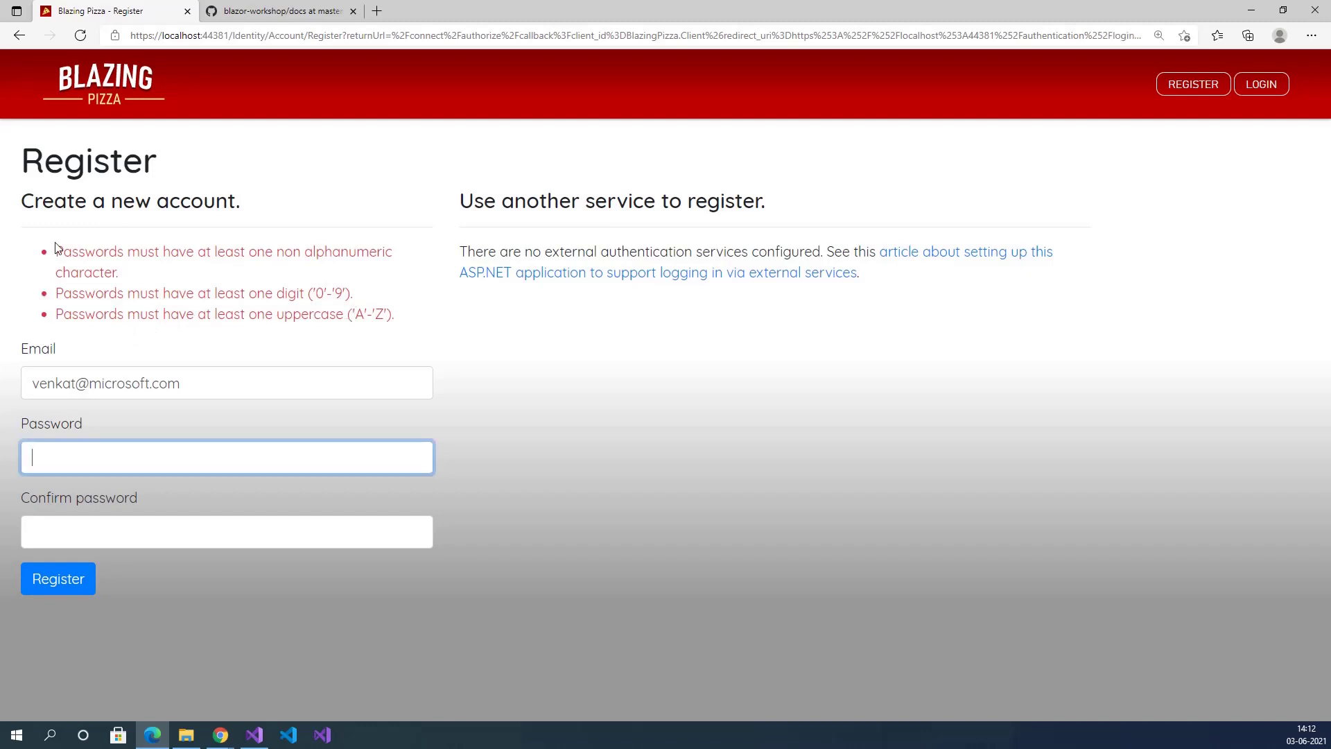
pyautogui.moveTo(58, 249); pyautogui.dragTo(174, 318)
pyautogui.click(125, 461)
pyautogui.write('Abc@123456')
pyautogui.press('Tab')
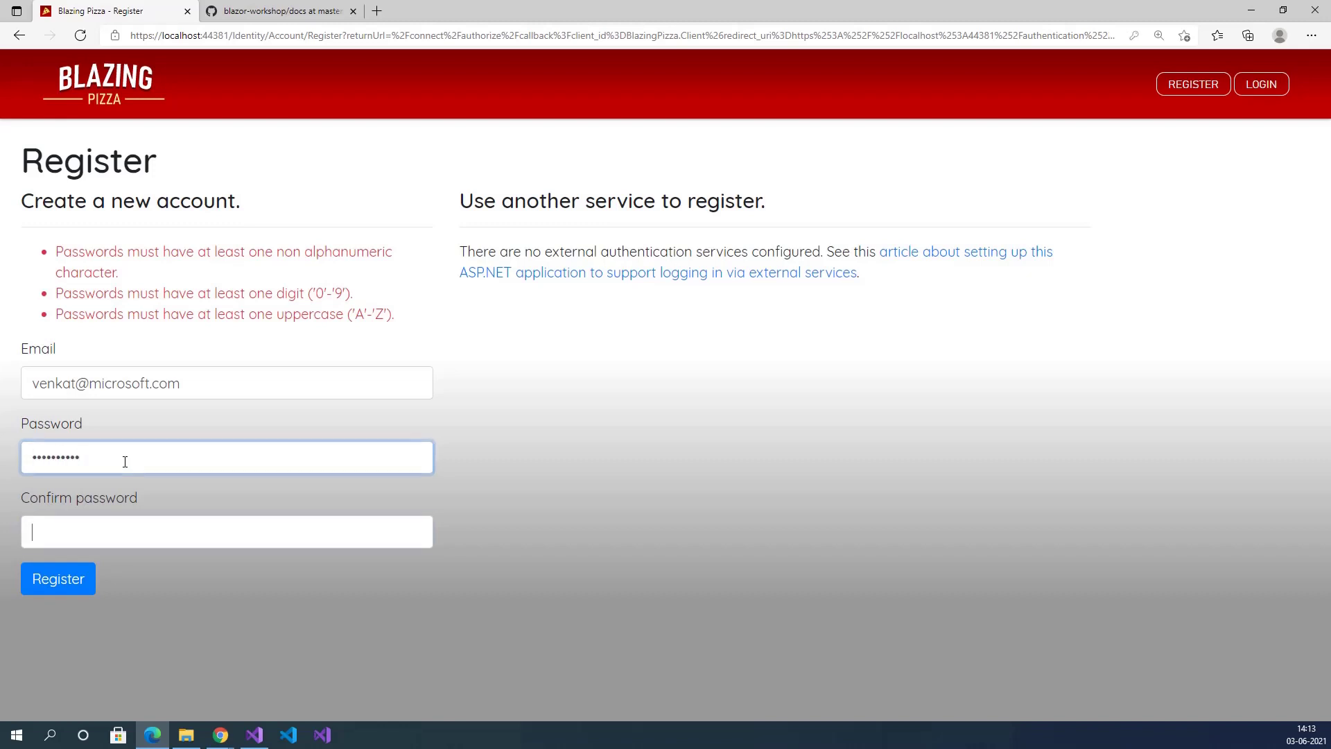
pyautogui.write('Abc@1234')
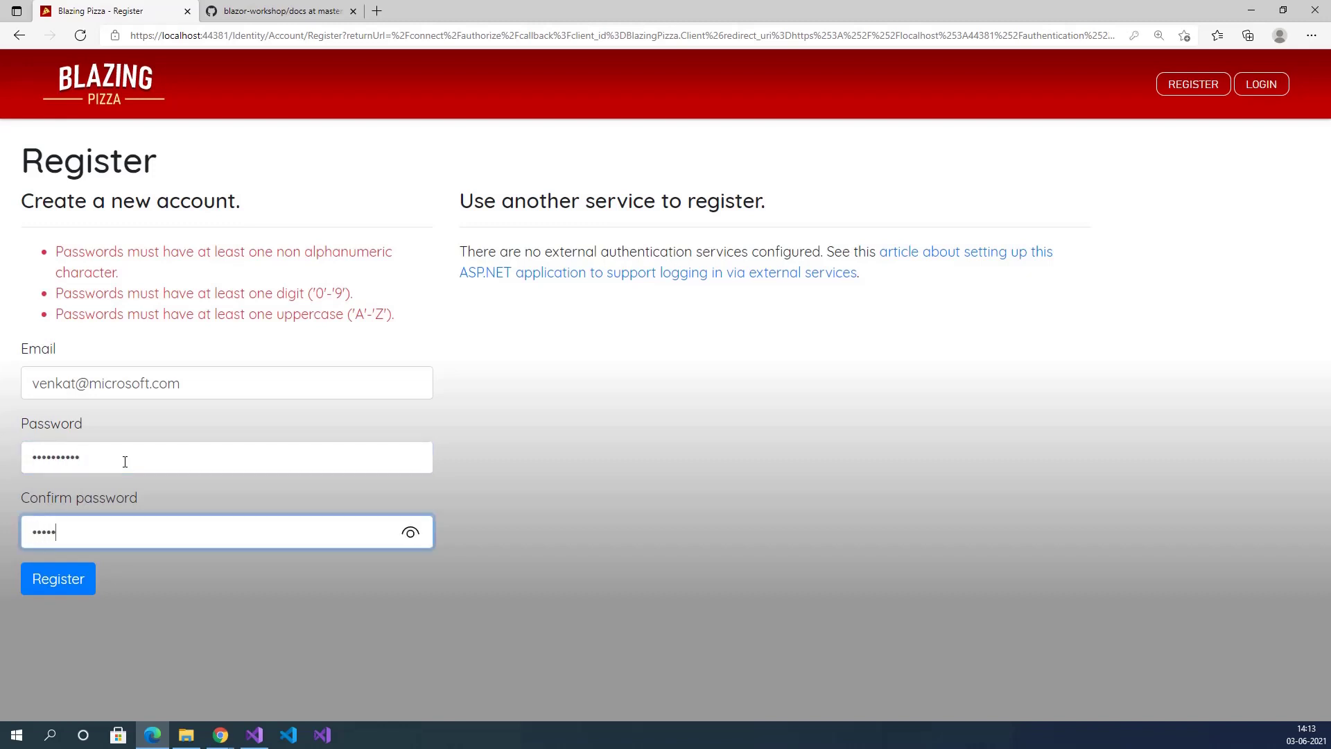
pyautogui.write('56')
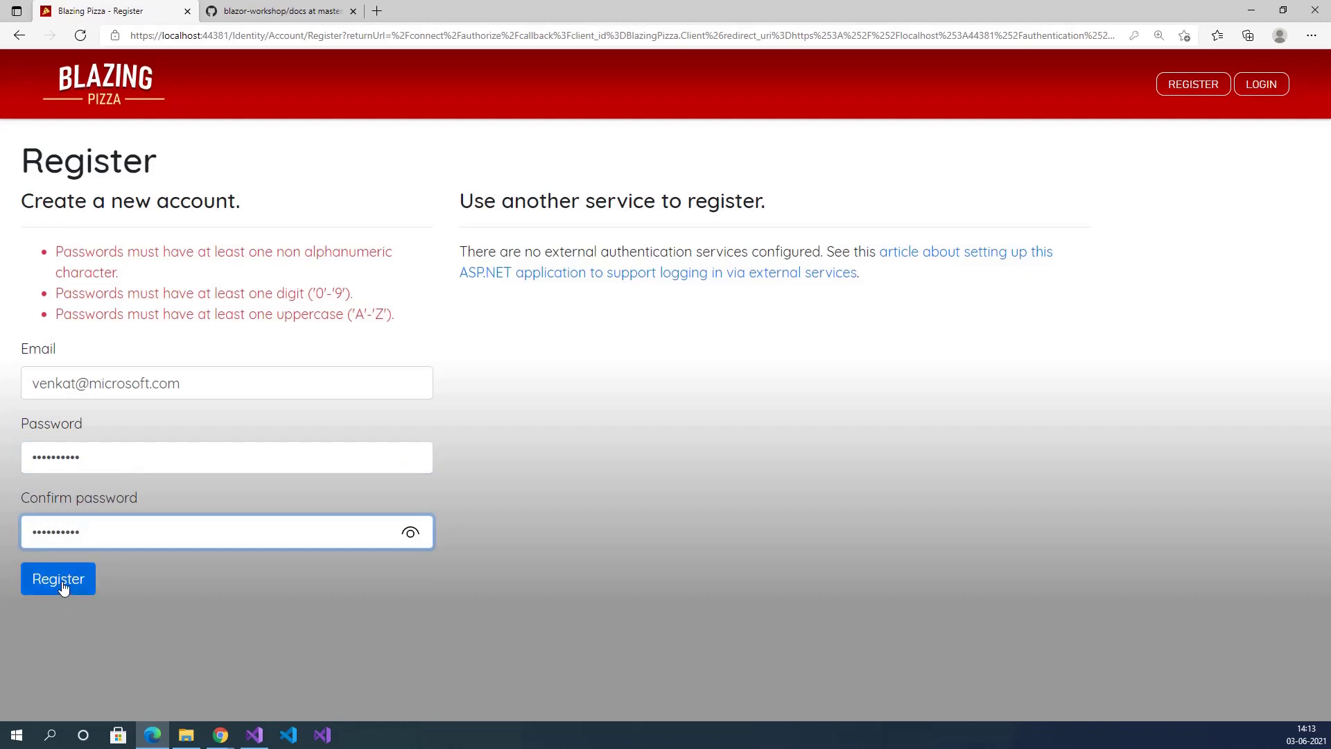
pyautogui.click(62, 588)
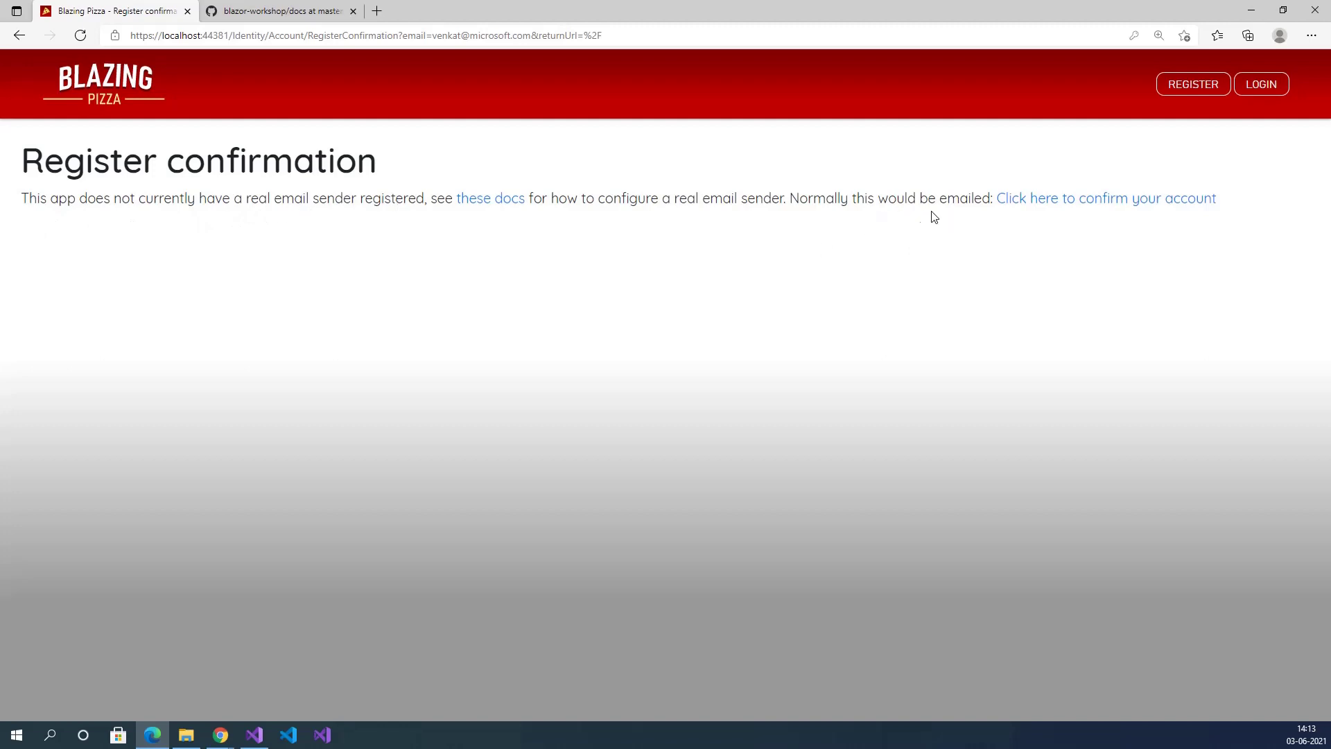
# Follow the 'Click here to confirm your account' link to confirm the email.
pyautogui.click(1095, 207)
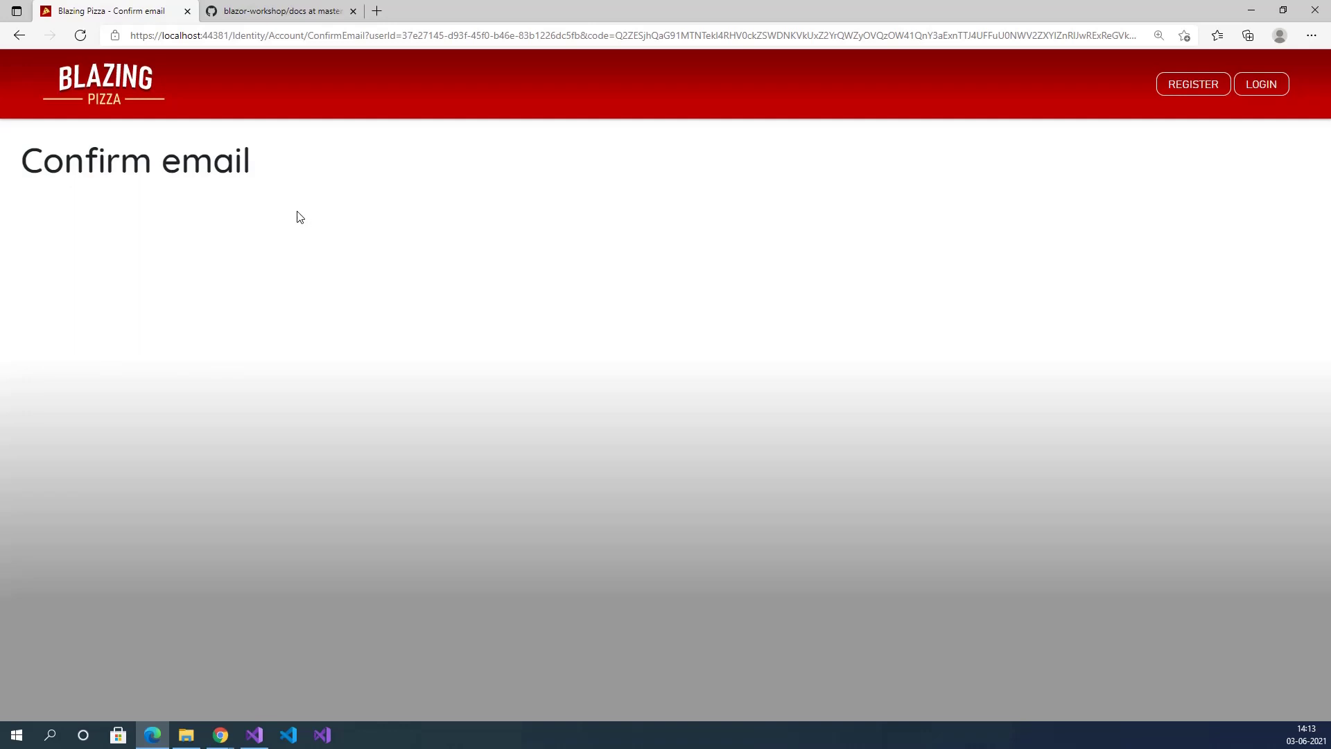
# Log in using the autofilled account email and the account password.
pyautogui.click(1262, 86)
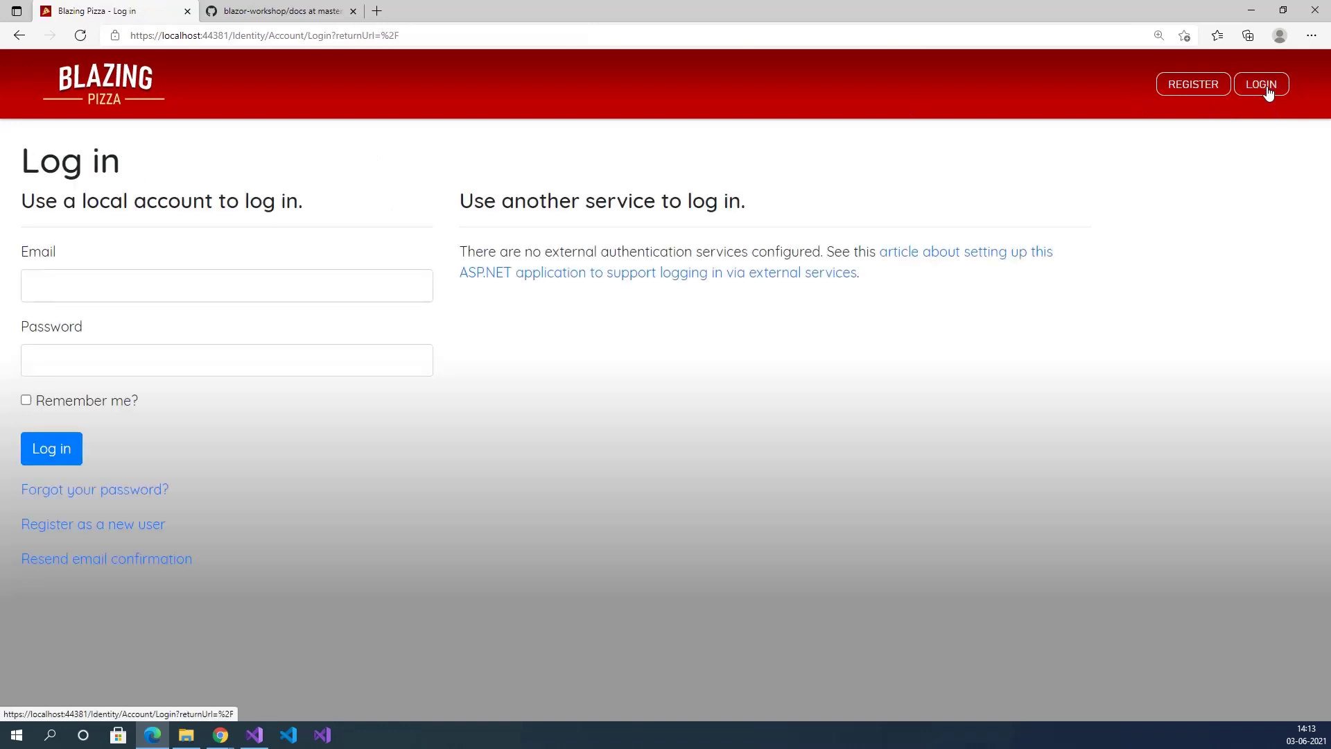
pyautogui.click(168, 284)
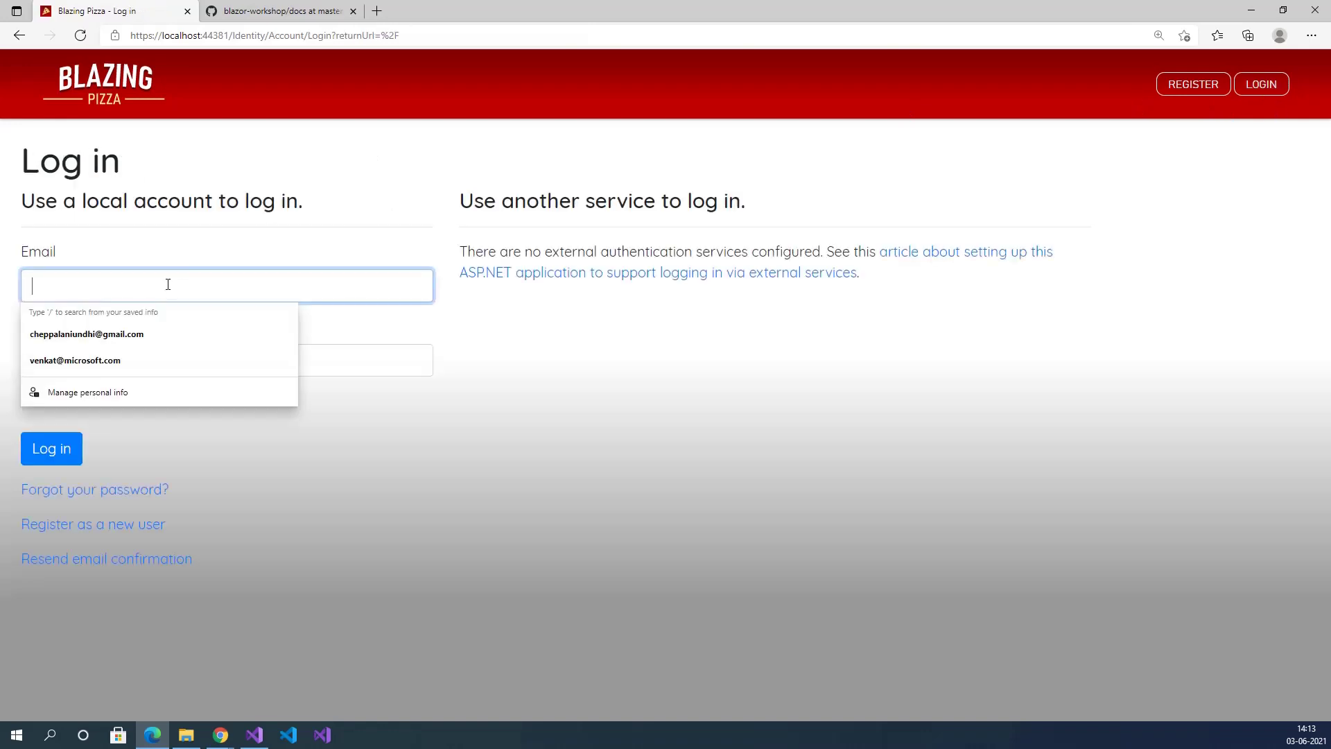
pyautogui.click(116, 360)
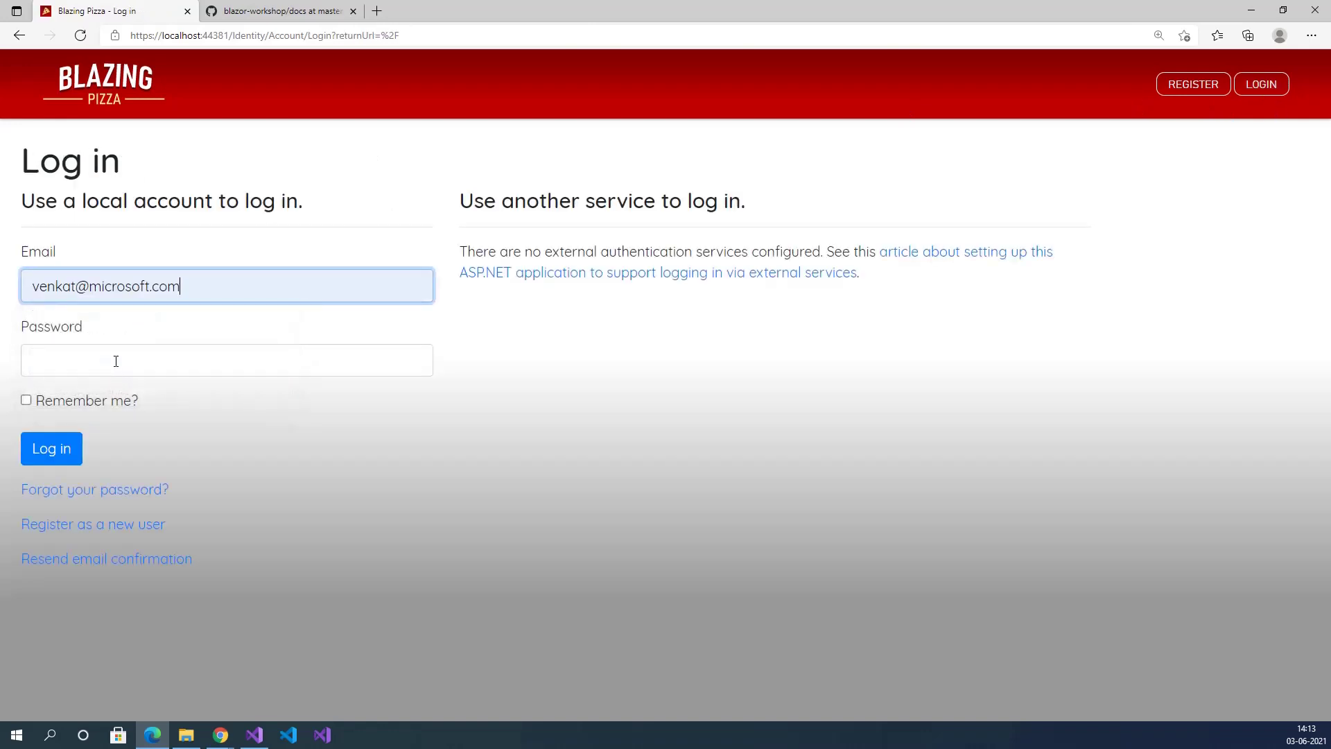
pyautogui.click(152, 366)
pyautogui.write('P')
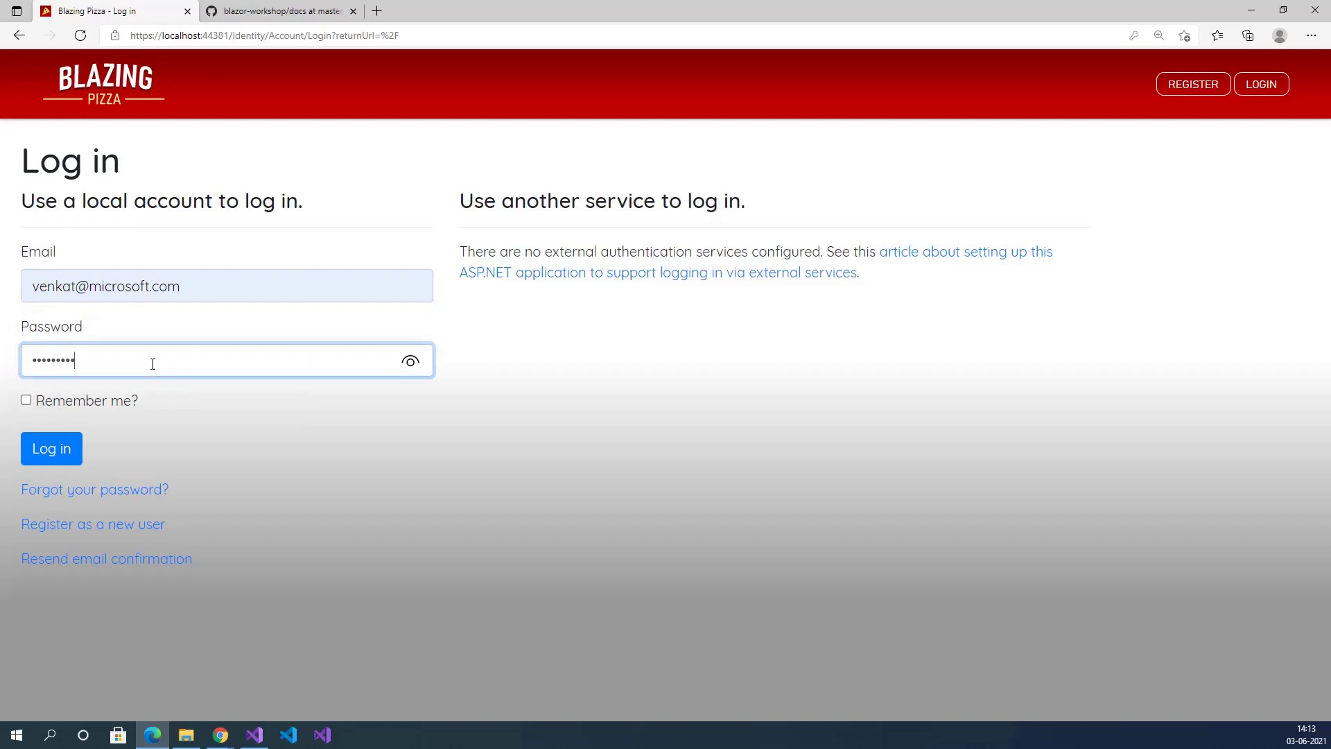
pyautogui.click(61, 451)
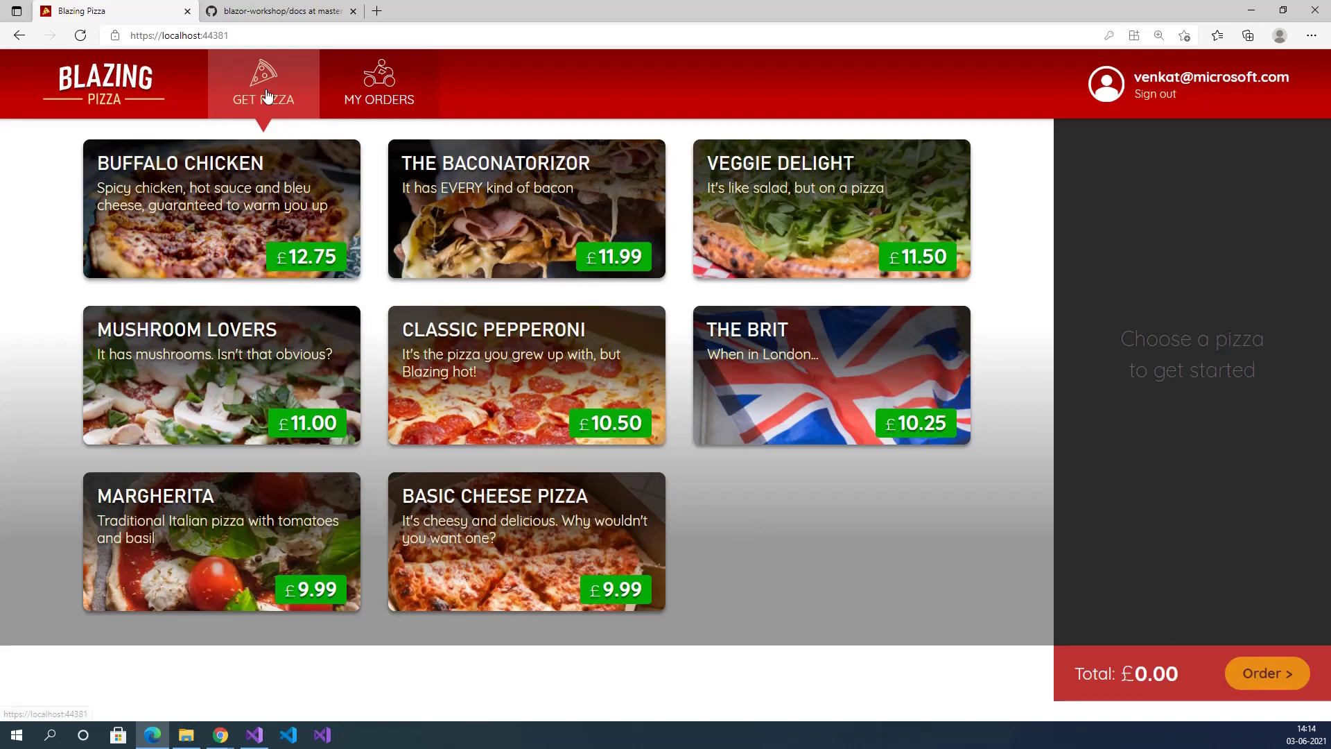
# Order a 14" Classic Pepperoni with duck sausage and Canadian bacon.
pyautogui.click(489, 354)
pyautogui.moveTo(675, 368); pyautogui.dragTo(734, 368)
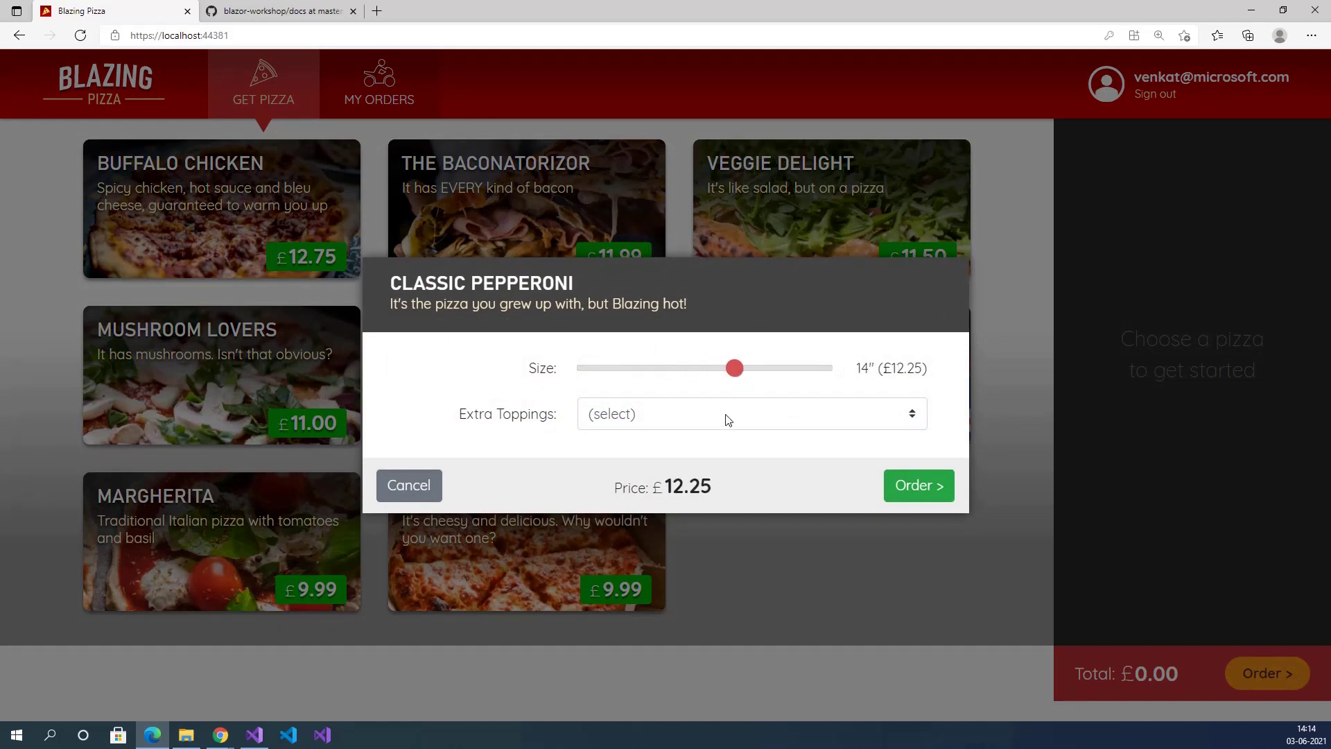
pyautogui.click(726, 413)
pyautogui.click(689, 219)
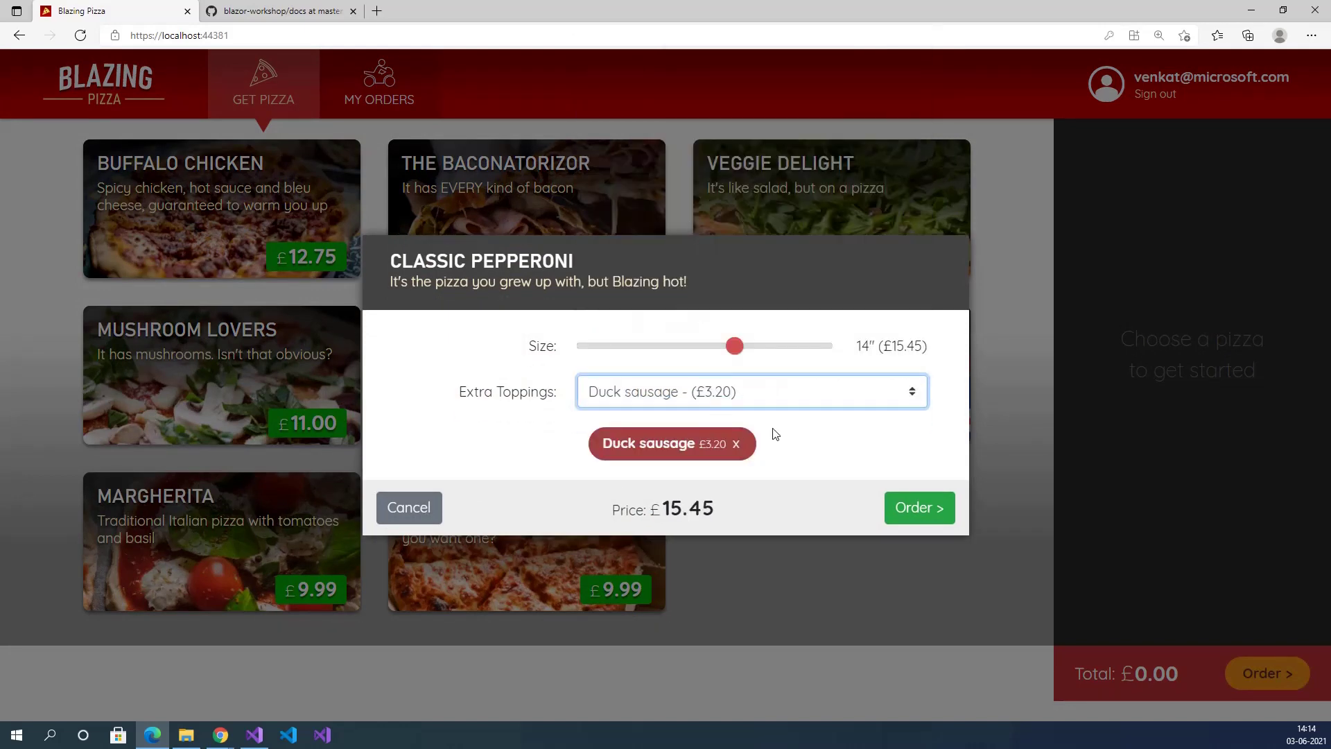
pyautogui.click(773, 395)
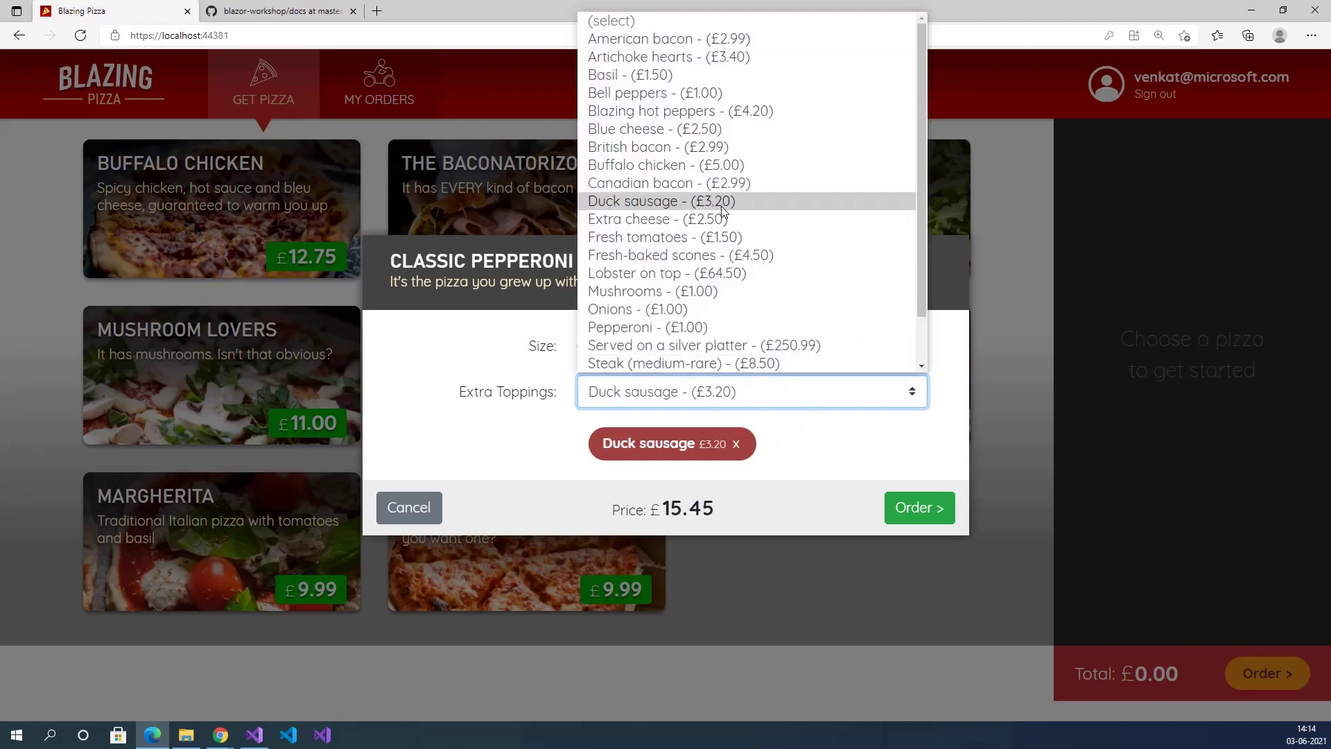
pyautogui.click(713, 186)
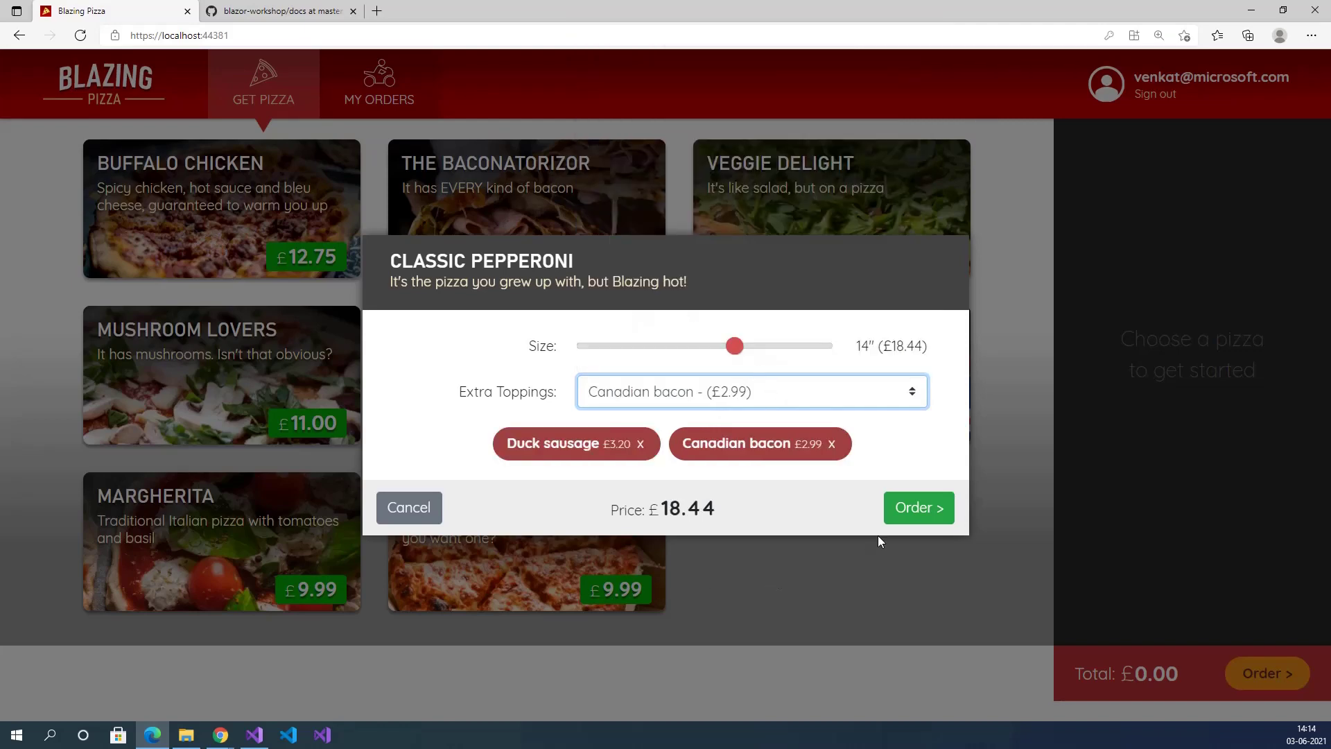
pyautogui.click(905, 507)
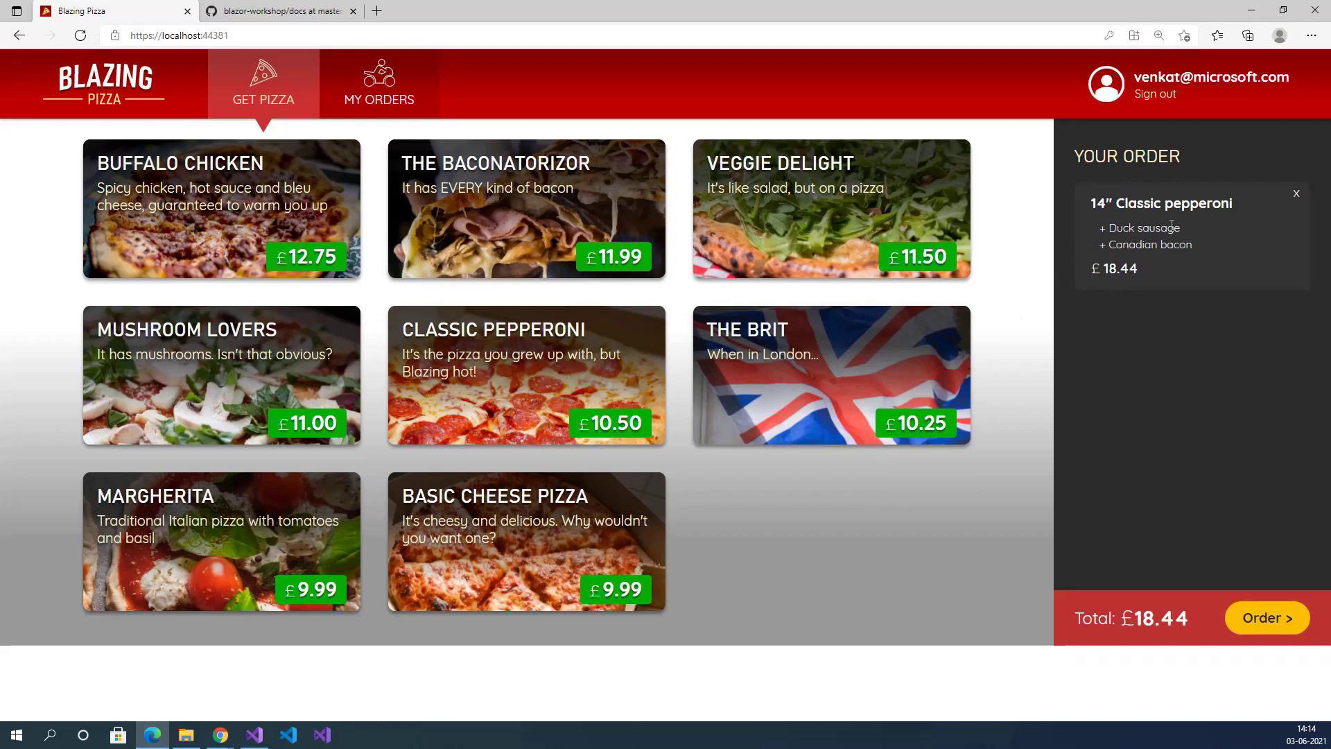
# Add an 11" The Baconatorizor with silver platter and British bacon, then check out.
pyautogui.click(523, 202)
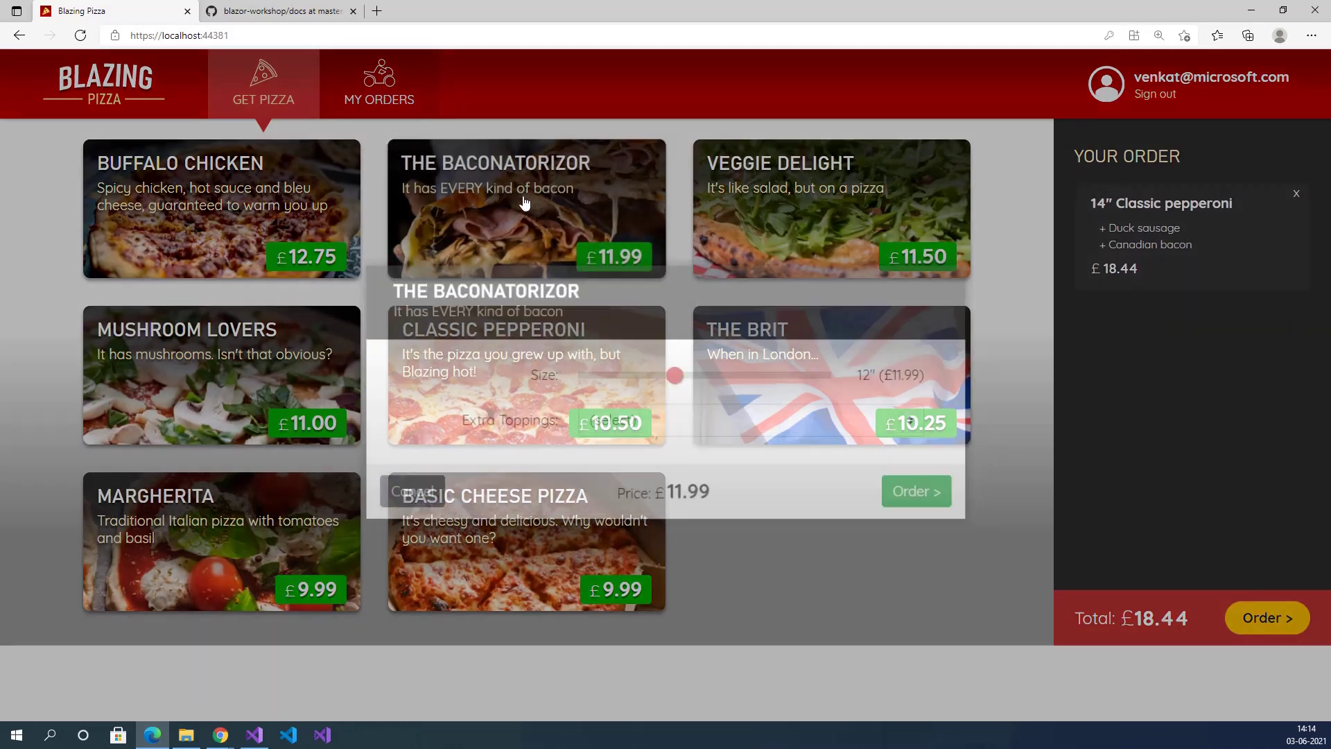
pyautogui.moveTo(676, 371); pyautogui.dragTo(646, 371)
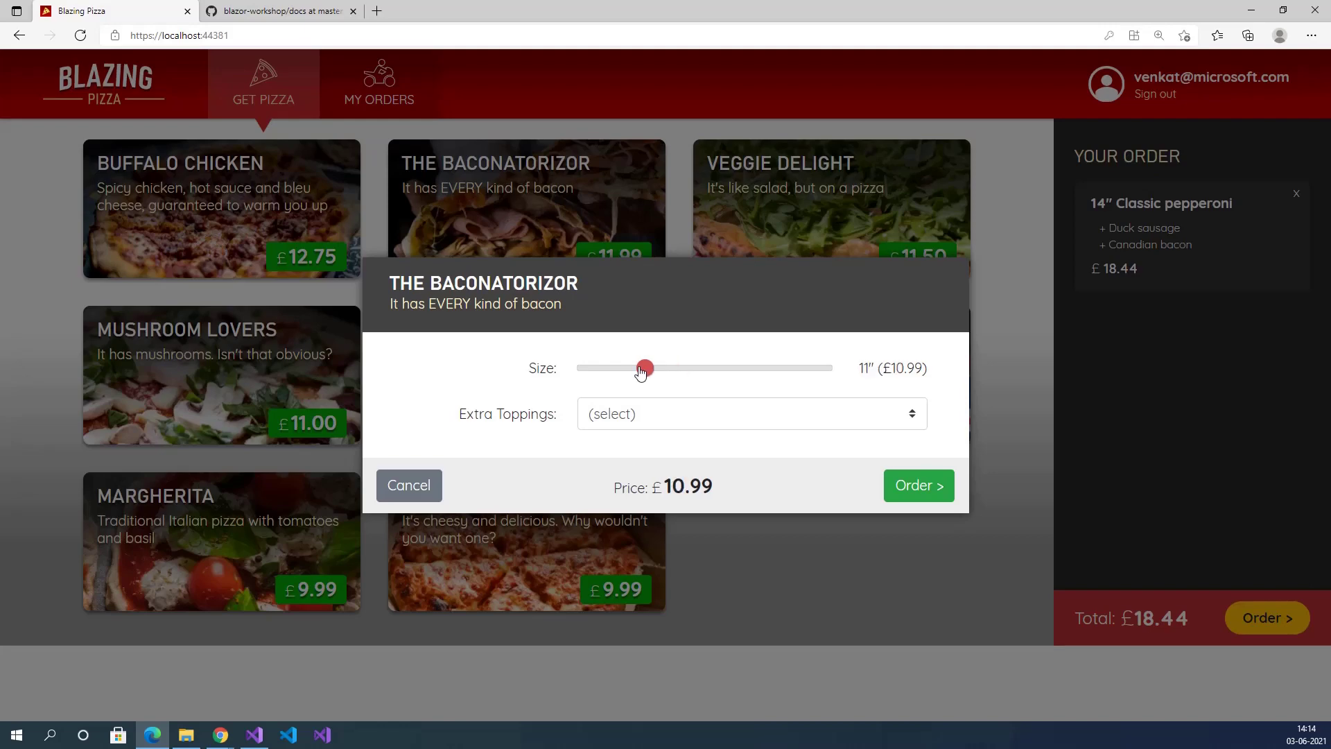
pyautogui.click(696, 414)
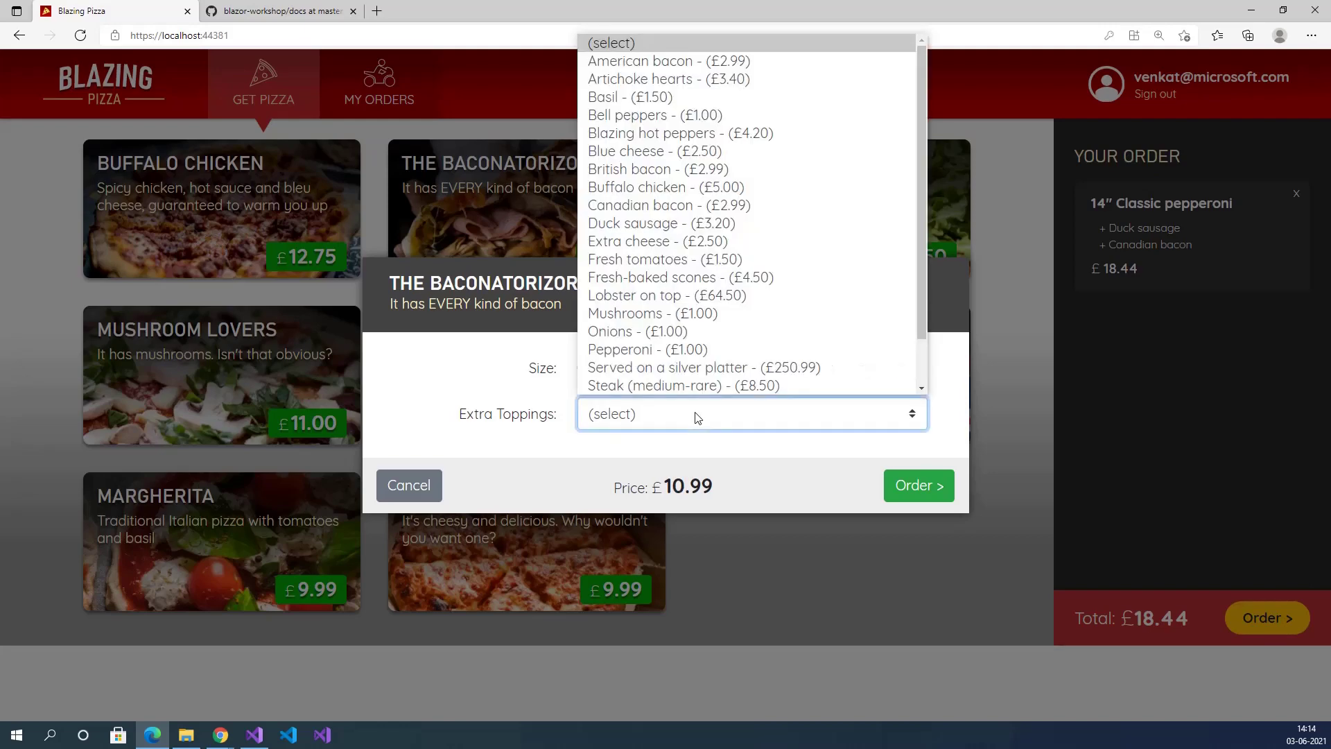
pyautogui.click(708, 368)
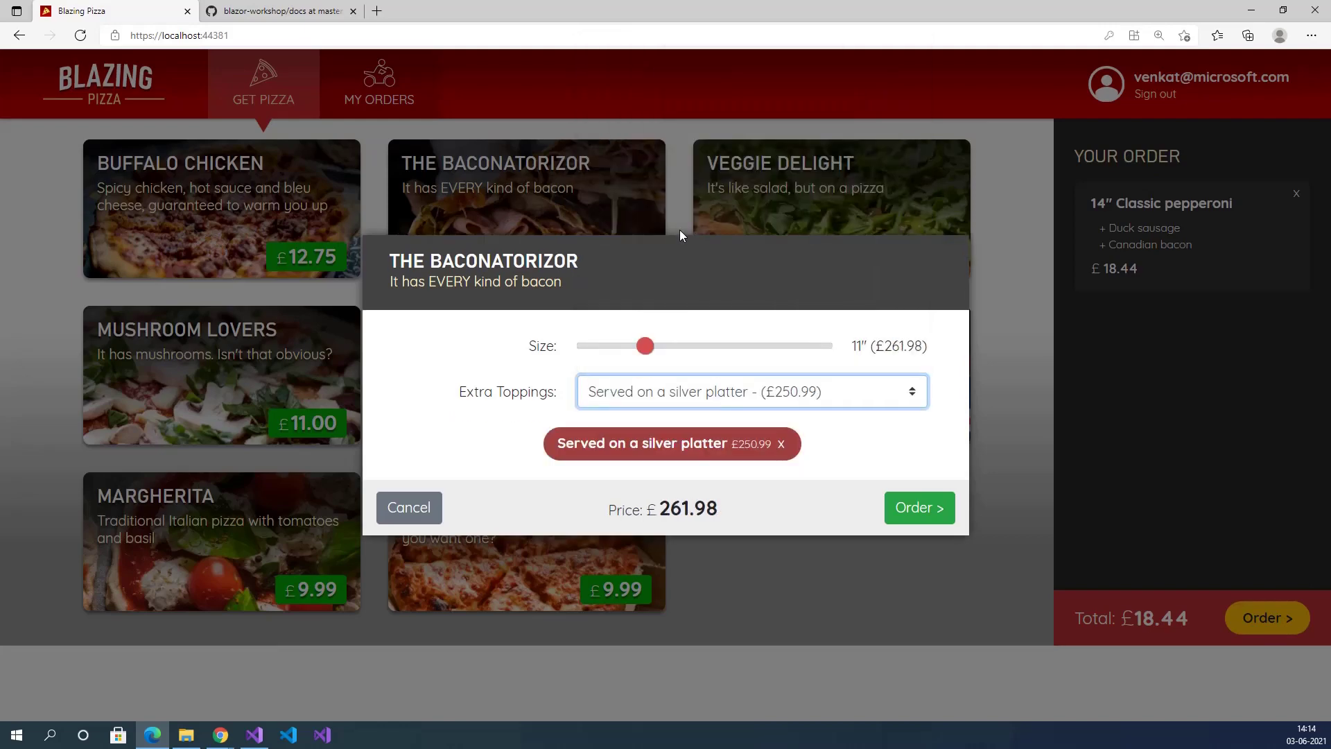
pyautogui.click(763, 392)
pyautogui.click(721, 147)
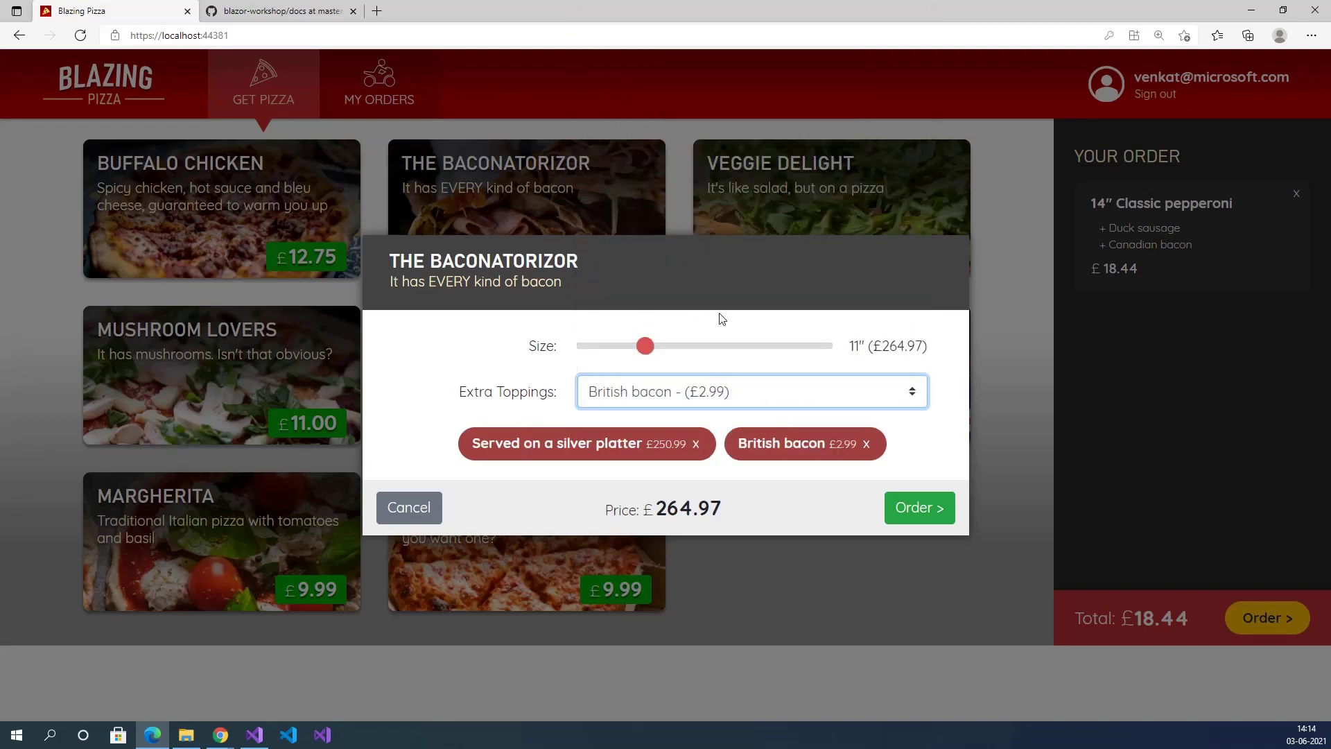
pyautogui.click(915, 512)
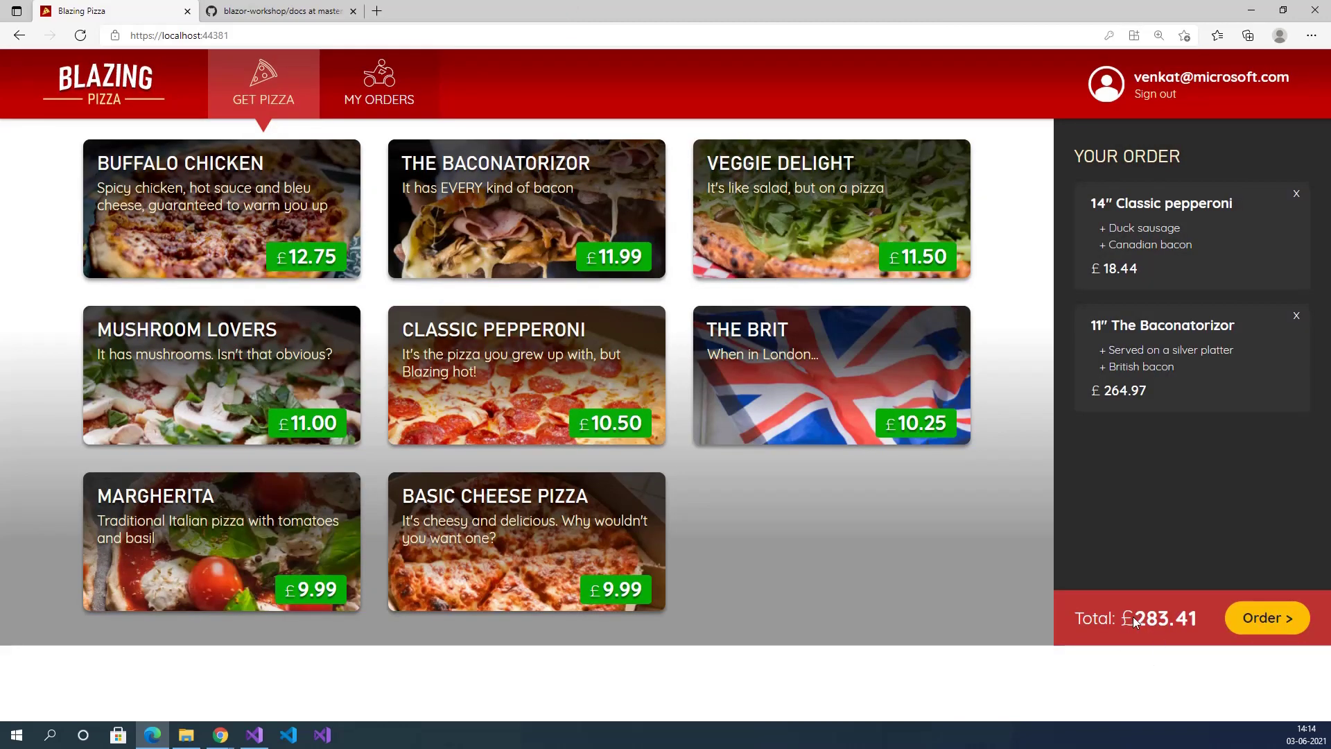
pyautogui.moveTo(1133, 617); pyautogui.dragTo(1172, 617)
pyautogui.click(1270, 621)
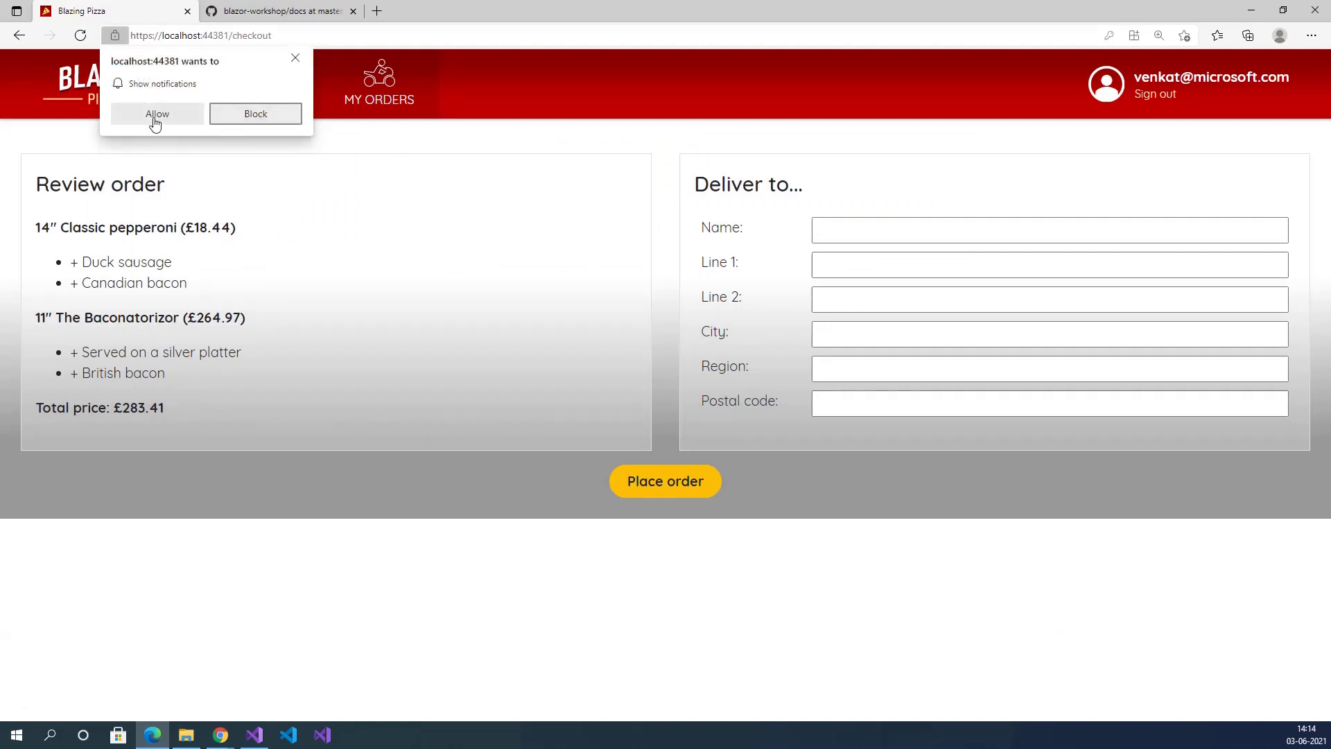
# Allow site notifications and review the ordered pizzas and the £283.41 total.
pyautogui.click(158, 114)
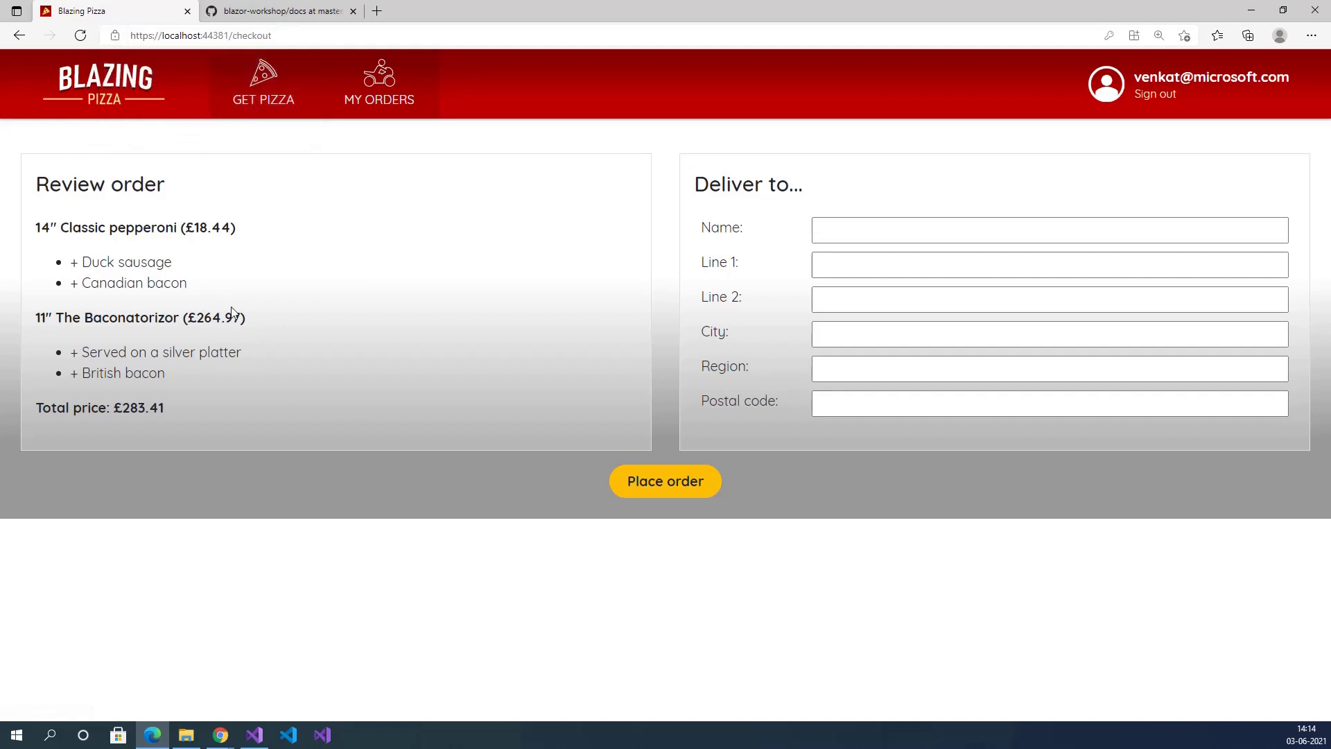
pyautogui.moveTo(36, 191); pyautogui.dragTo(277, 202)
pyautogui.click(284, 204)
pyautogui.moveTo(33, 236); pyautogui.dragTo(164, 369)
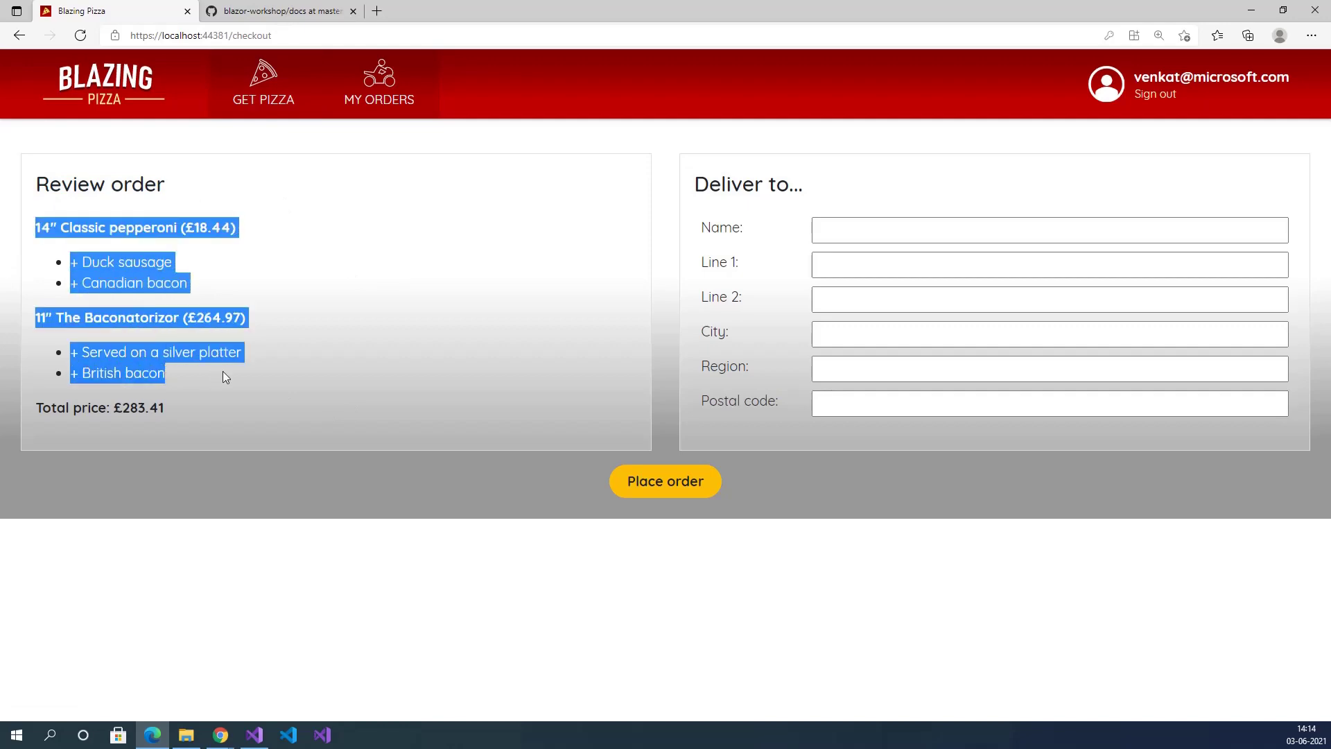
pyautogui.click(130, 291)
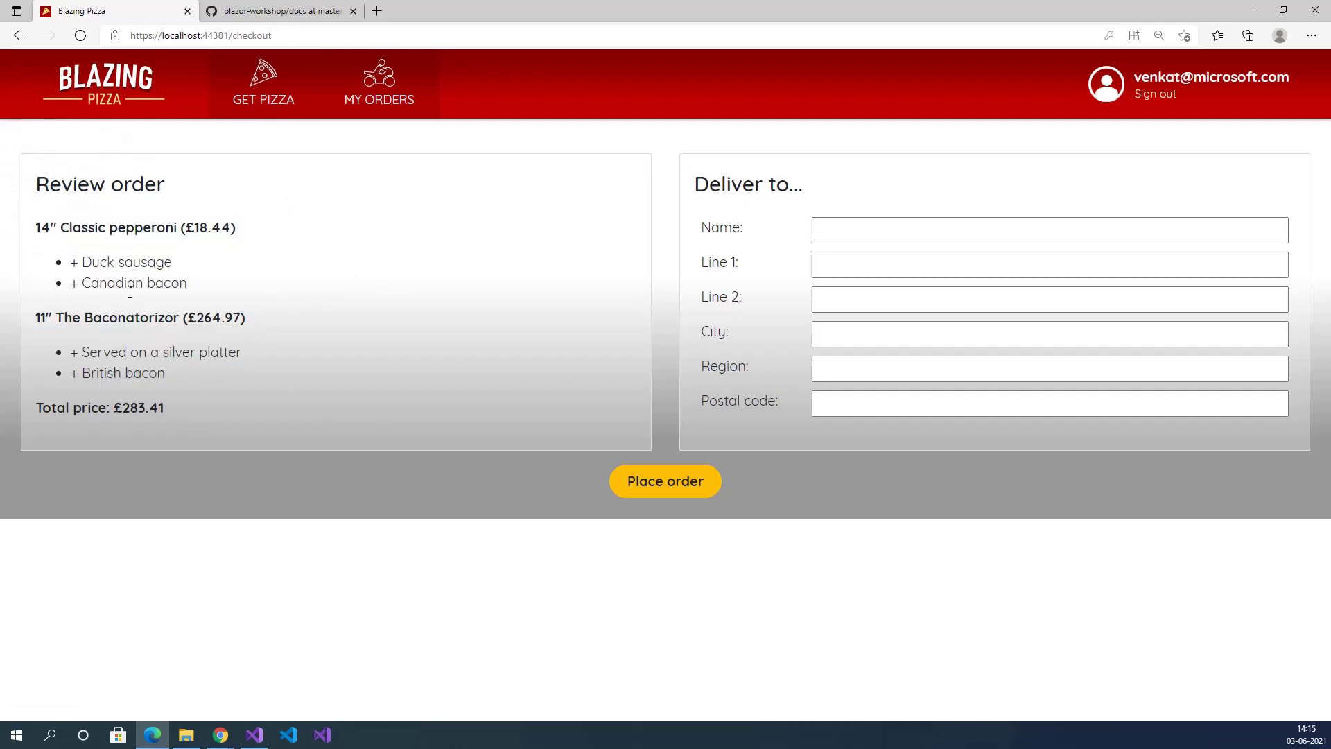
pyautogui.moveTo(113, 404); pyautogui.dragTo(190, 416)
pyautogui.click(241, 402)
# Autofill the delivery name, set Line 1 'Test' and Line 2 'Test2', and place the order.
pyautogui.click(839, 241)
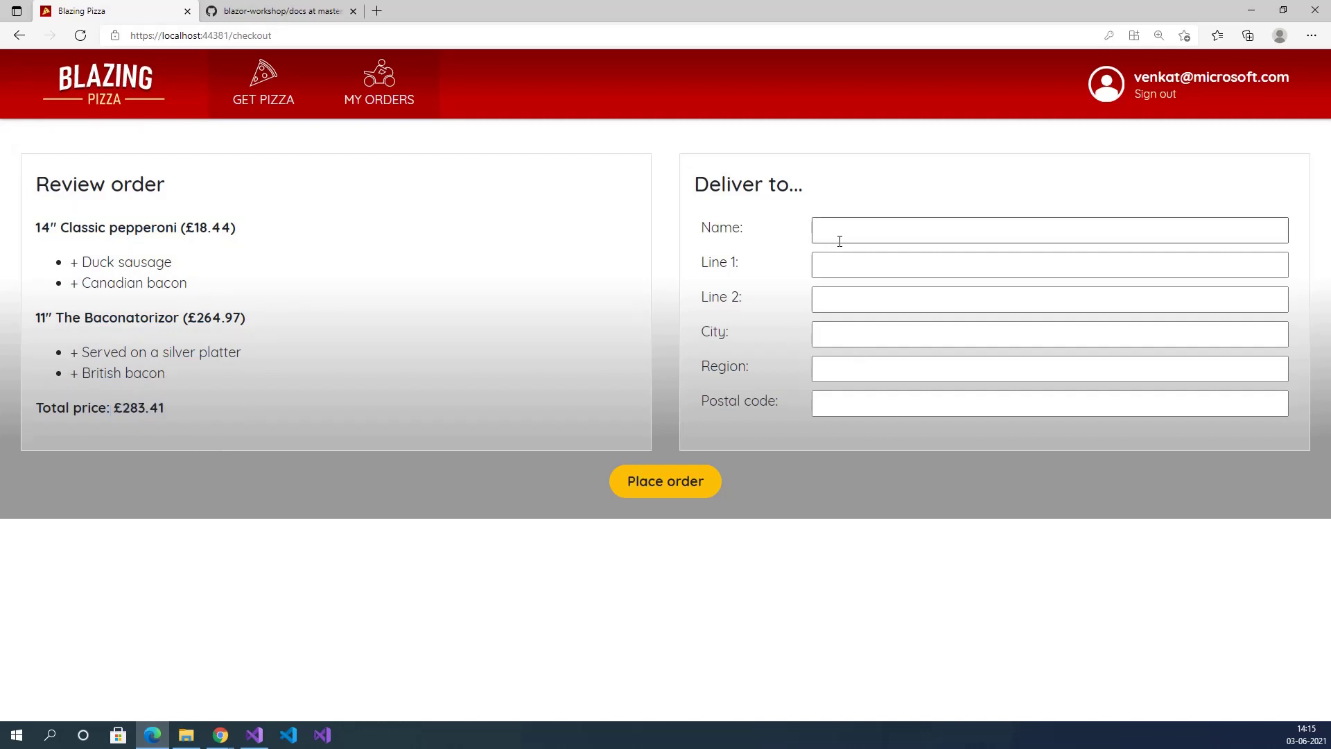
pyautogui.click(840, 229)
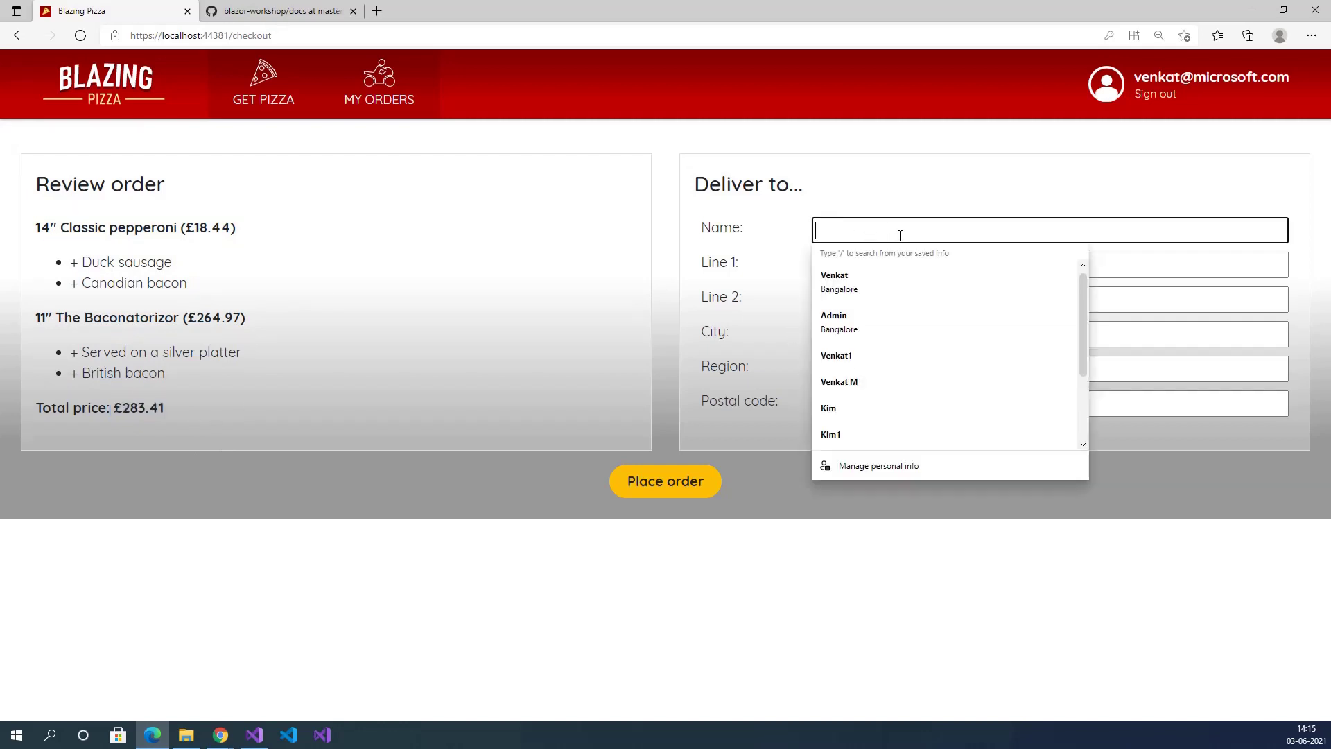
pyautogui.click(875, 277)
pyautogui.click(889, 274)
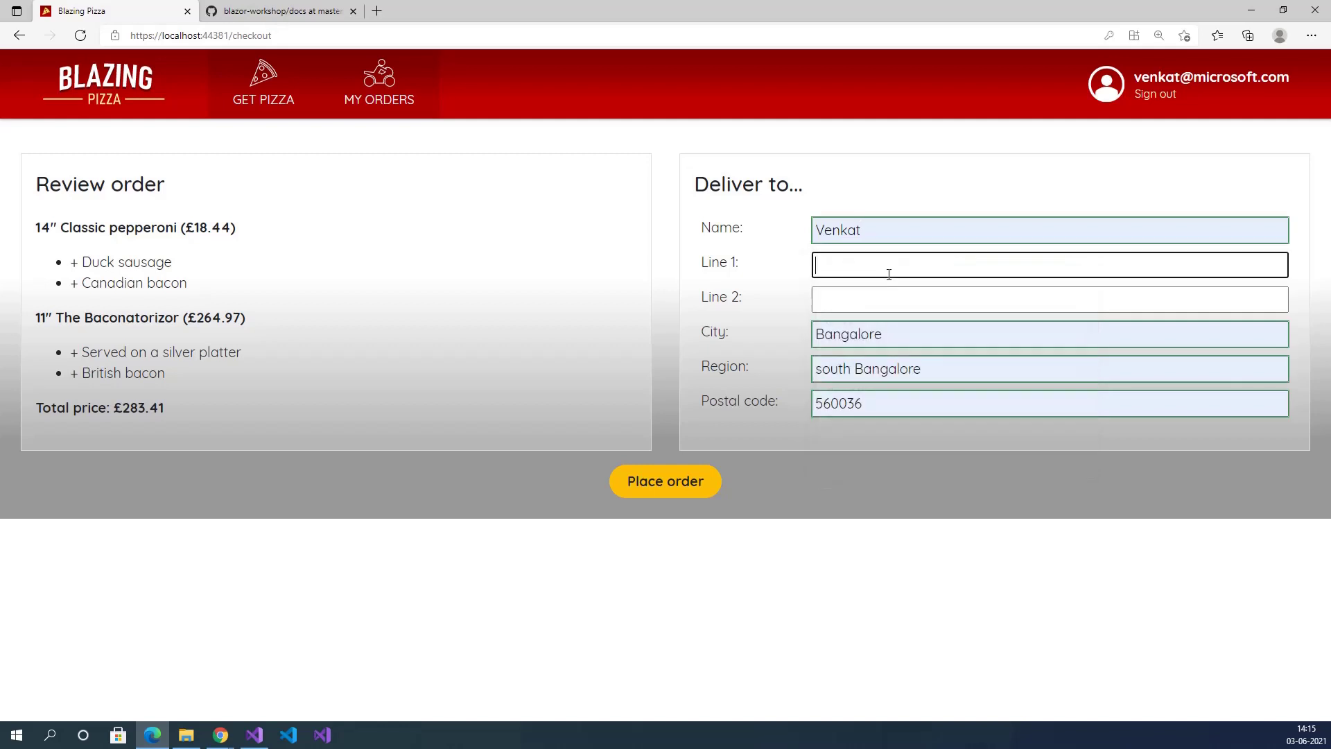
pyautogui.write('Test1')
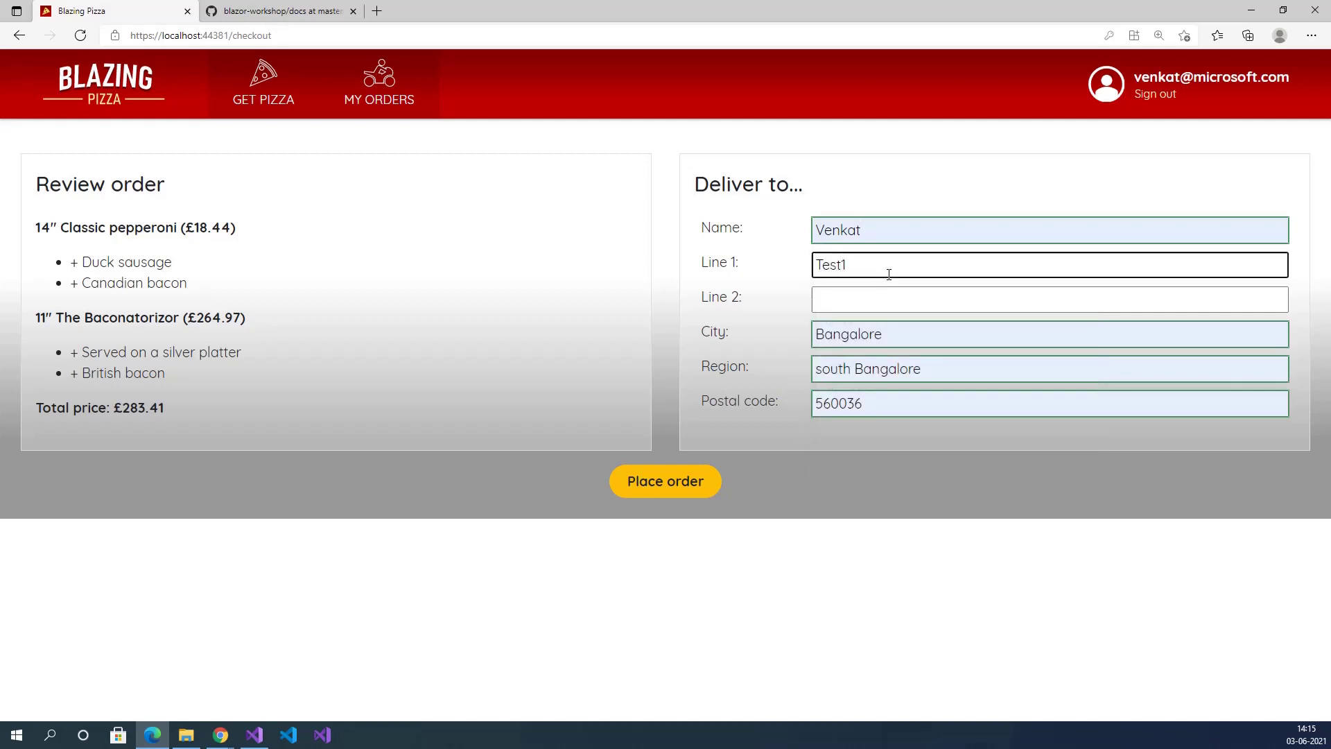
pyautogui.press('Tab')
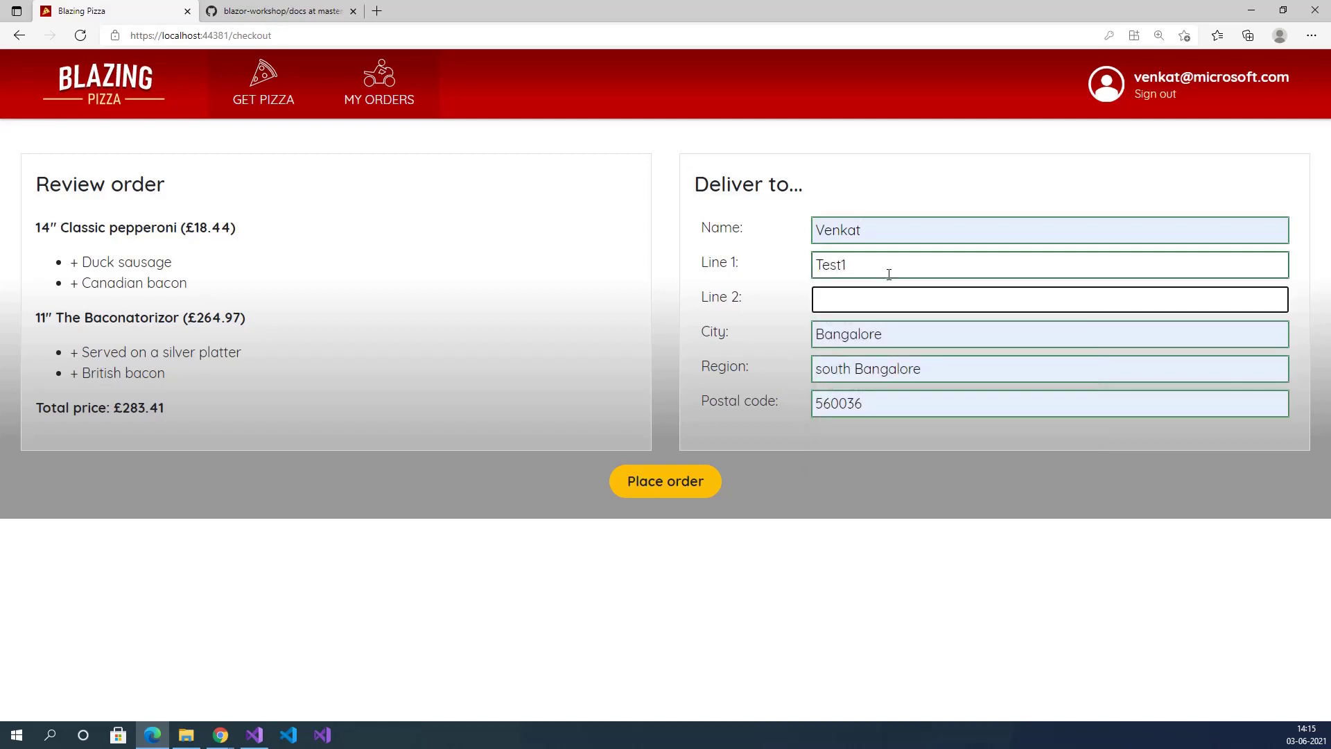
pyautogui.write('Test2')
pyautogui.click(886, 424)
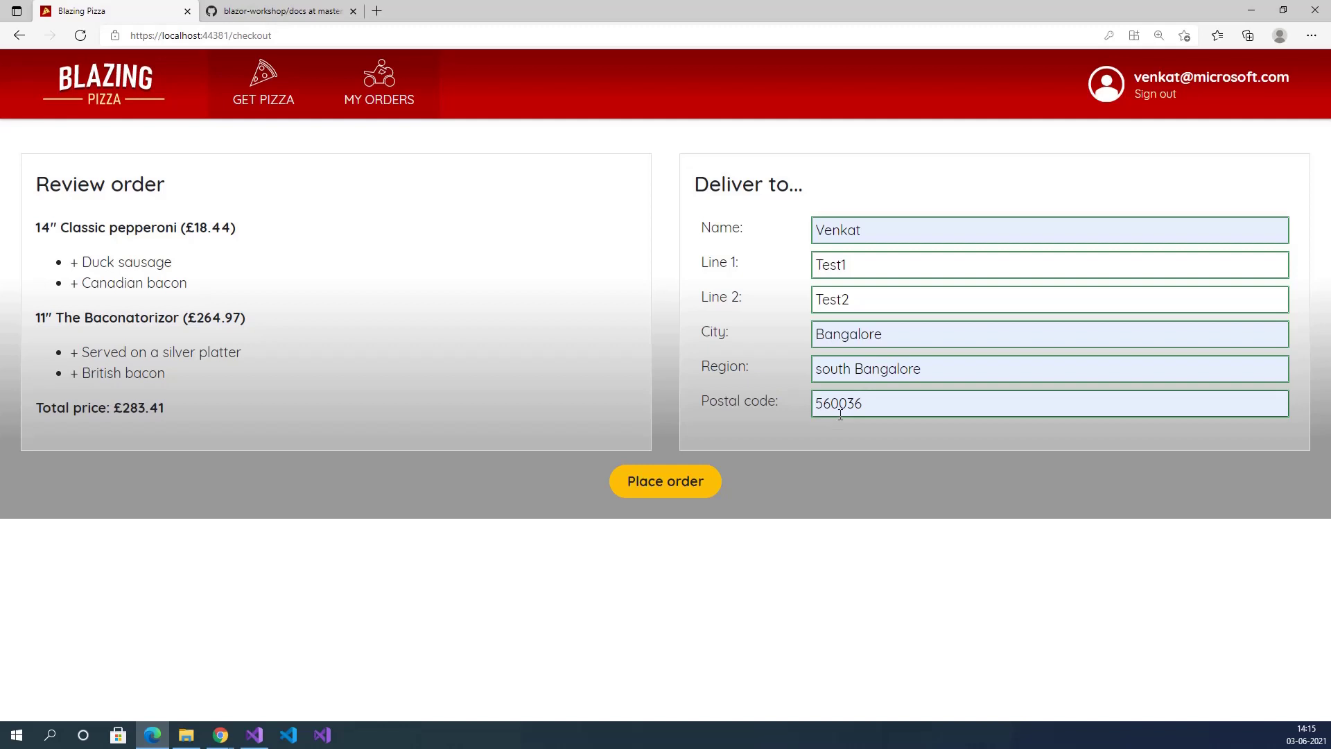
pyautogui.click(679, 485)
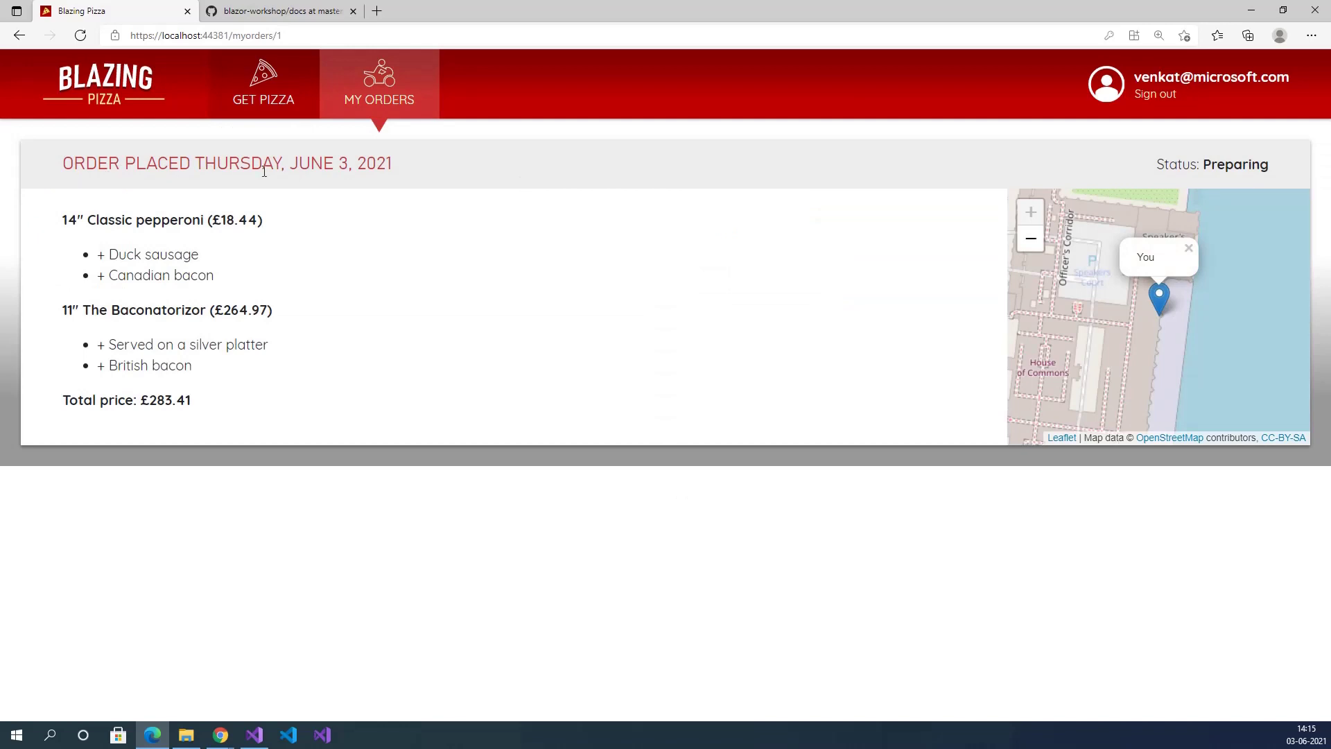
# Watch the order date and status change from Preparing to Out for delivery to Delivered.
pyautogui.moveTo(222, 166); pyautogui.dragTo(367, 166)
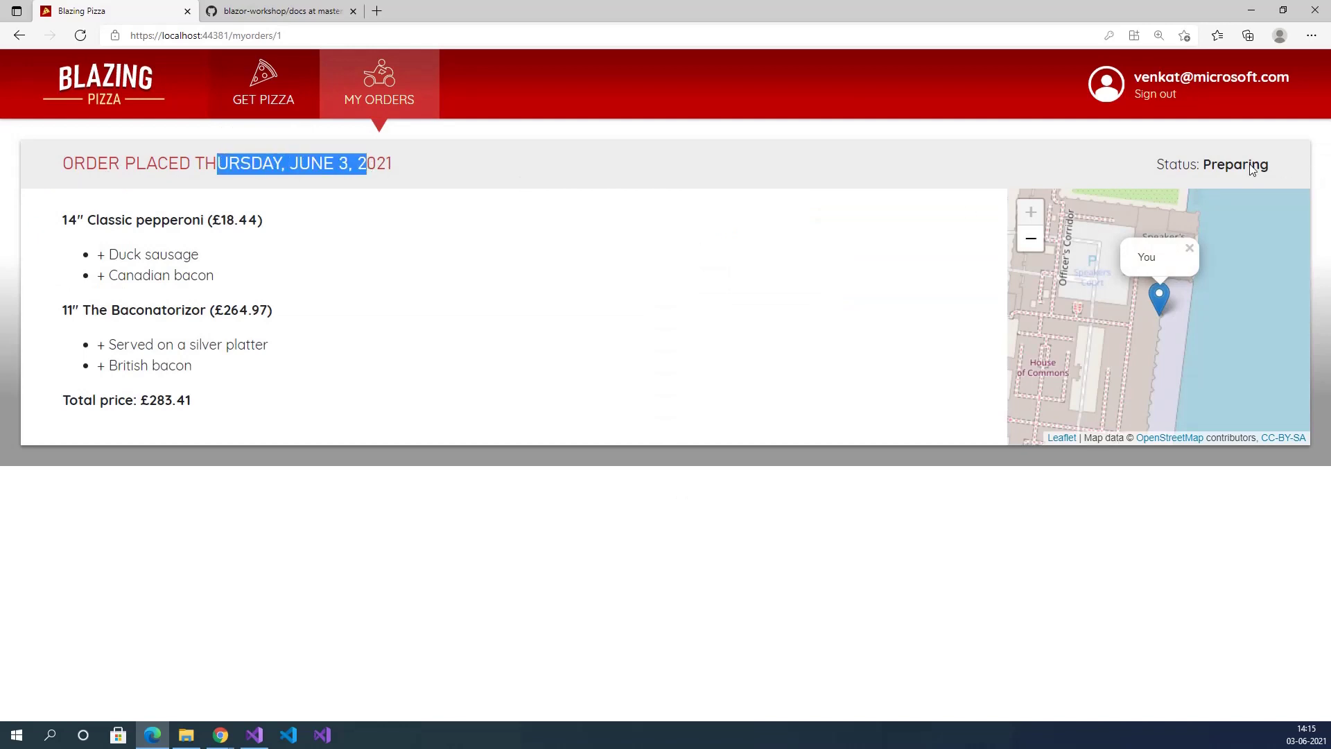
pyautogui.moveTo(1204, 165); pyautogui.dragTo(1280, 173)
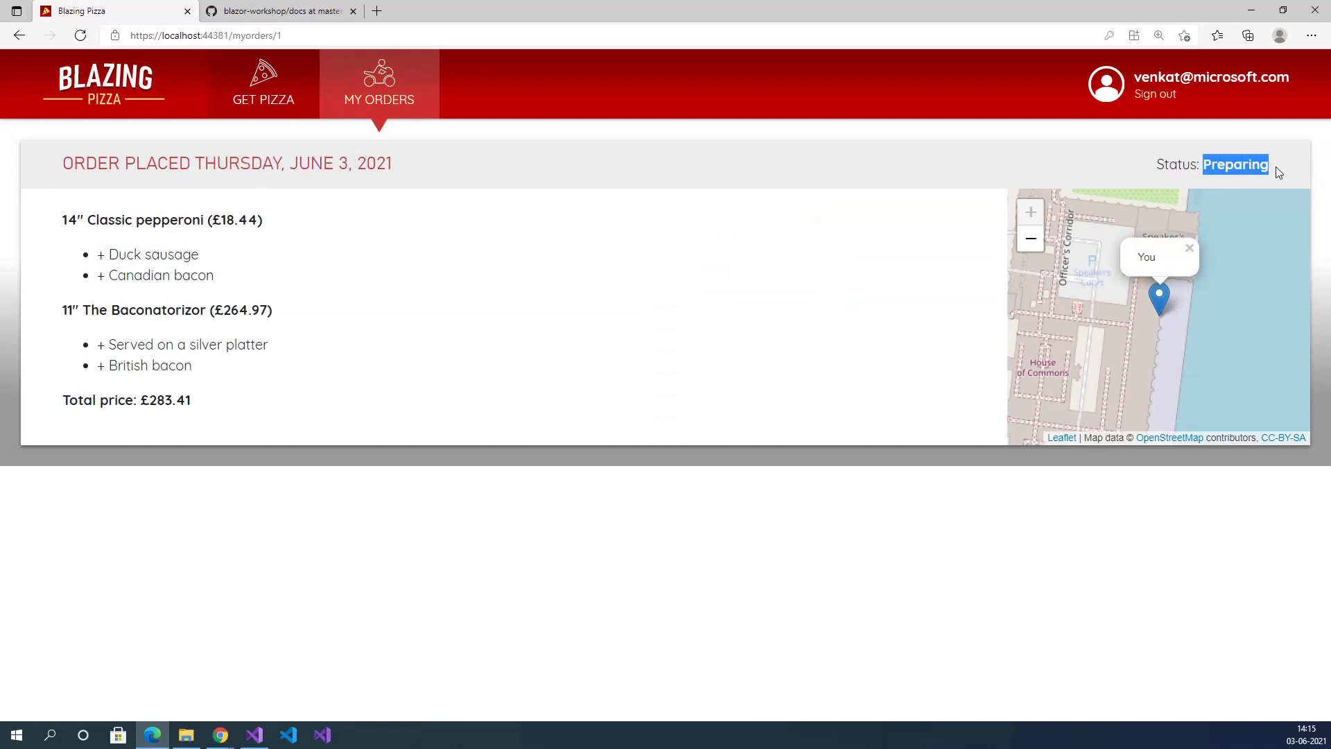
pyautogui.click(1276, 167)
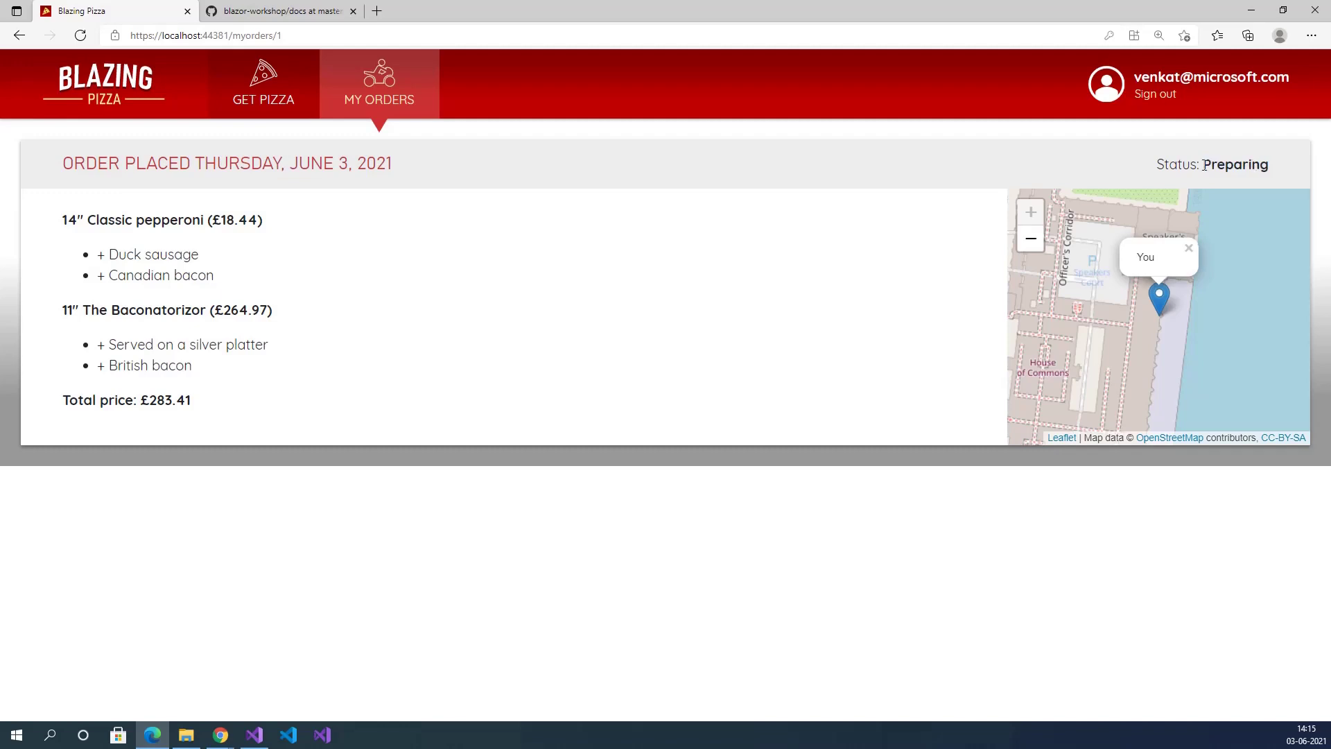
pyautogui.moveTo(1204, 165); pyautogui.dragTo(1265, 171)
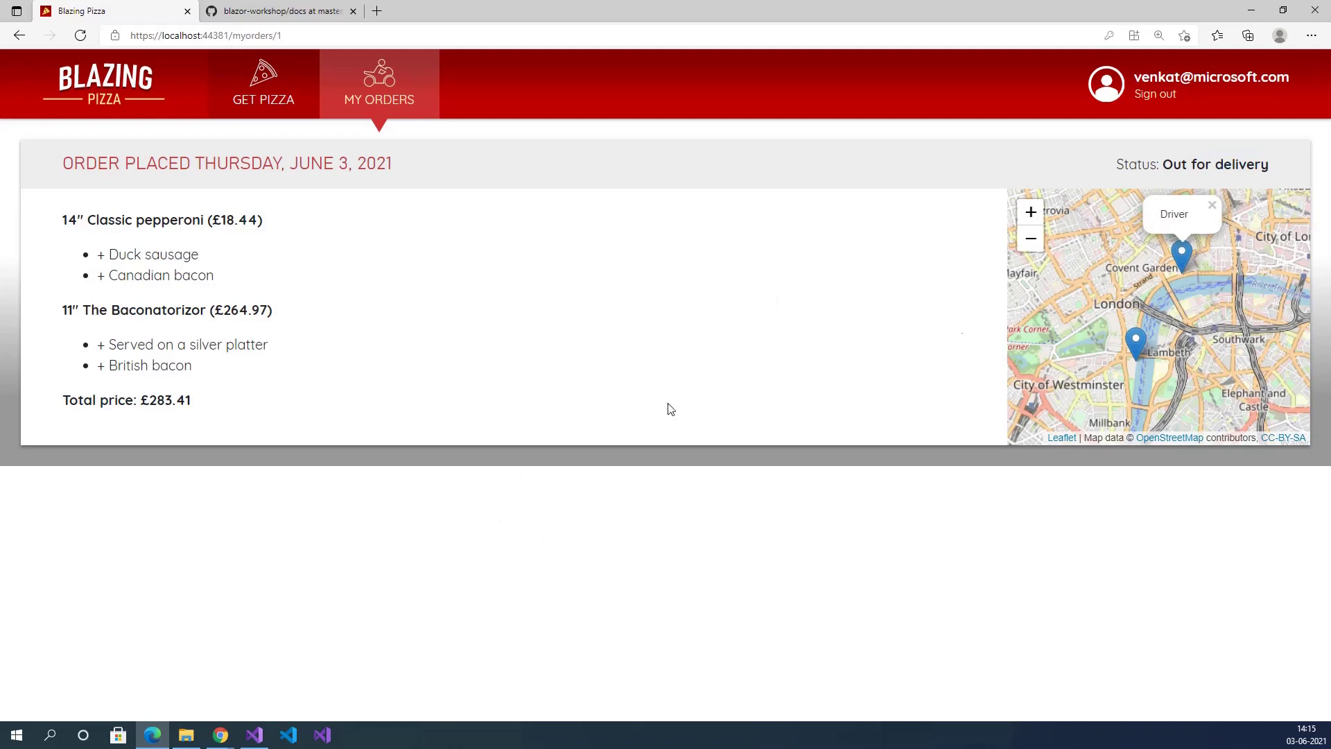
pyautogui.moveTo(1162, 166); pyautogui.dragTo(1270, 167)
pyautogui.click(1042, 151)
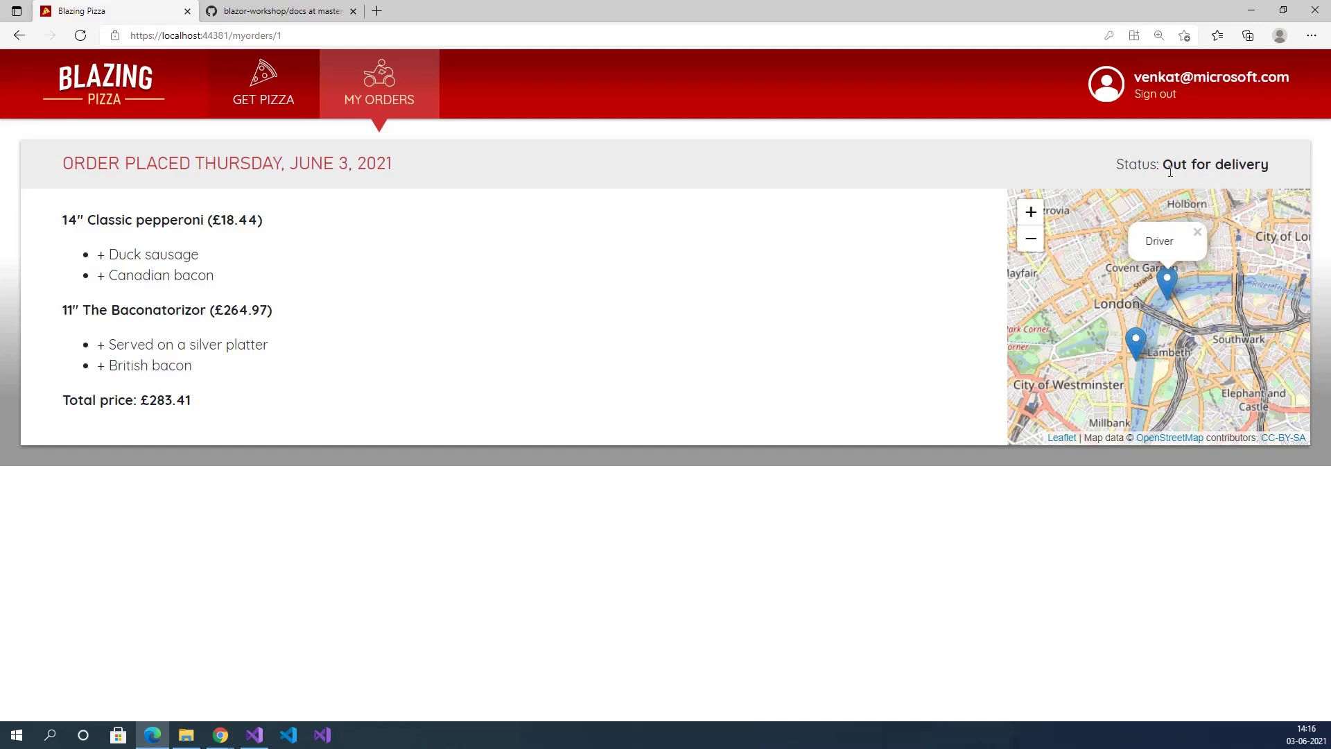
pyautogui.moveTo(1173, 165); pyautogui.dragTo(1270, 168)
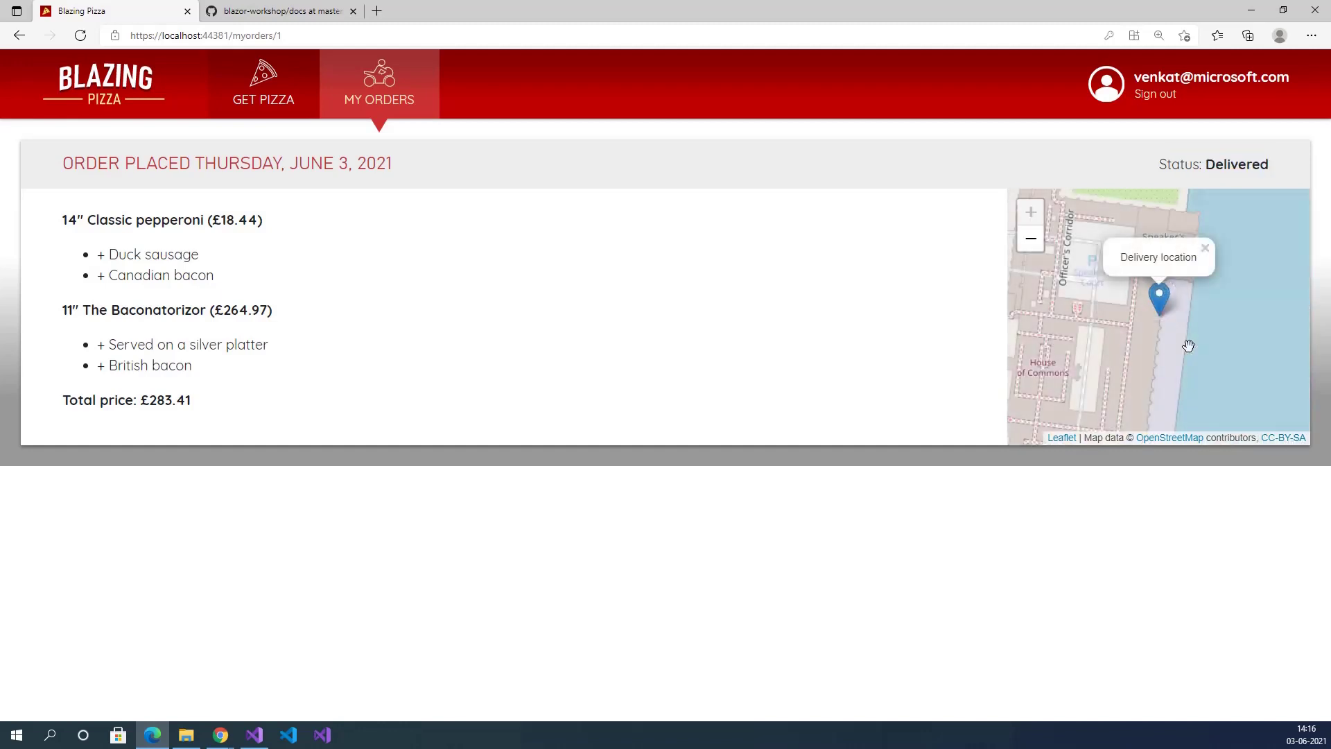
pyautogui.moveTo(1204, 165); pyautogui.dragTo(1266, 164)
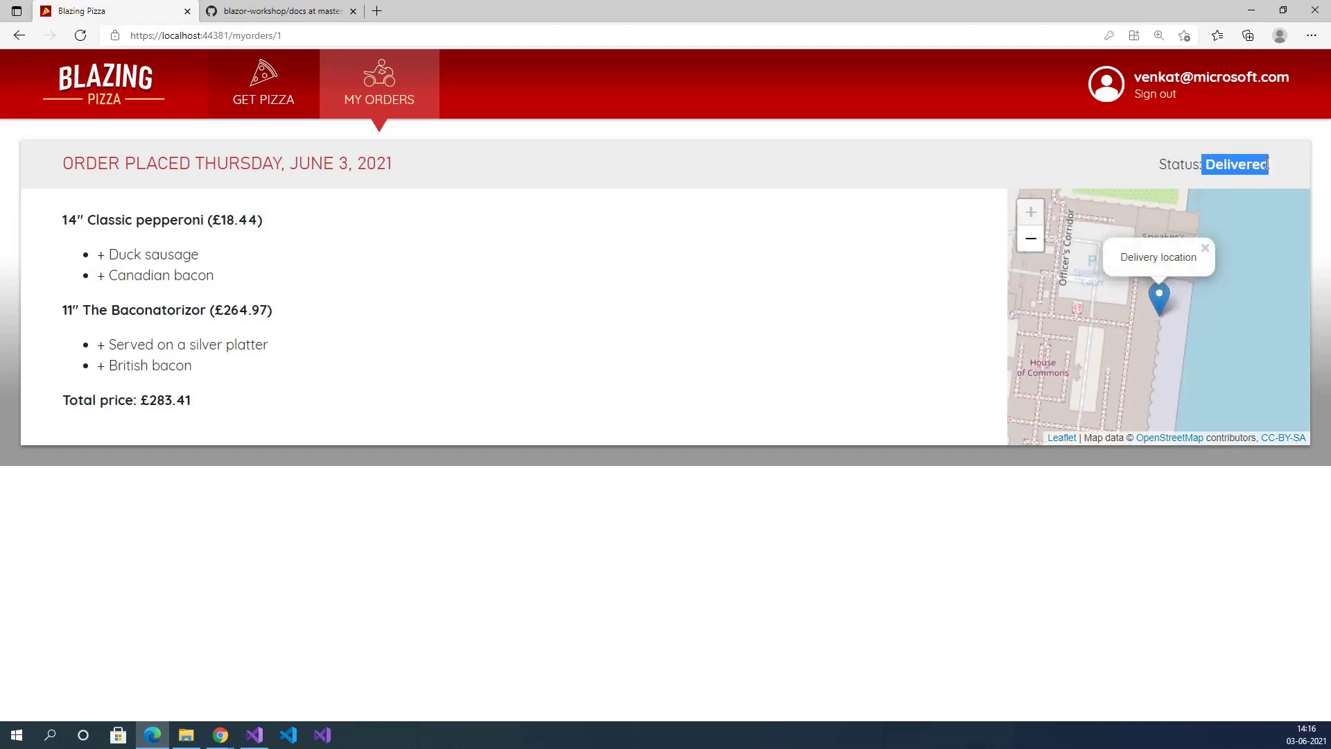
pyautogui.click(665, 166)
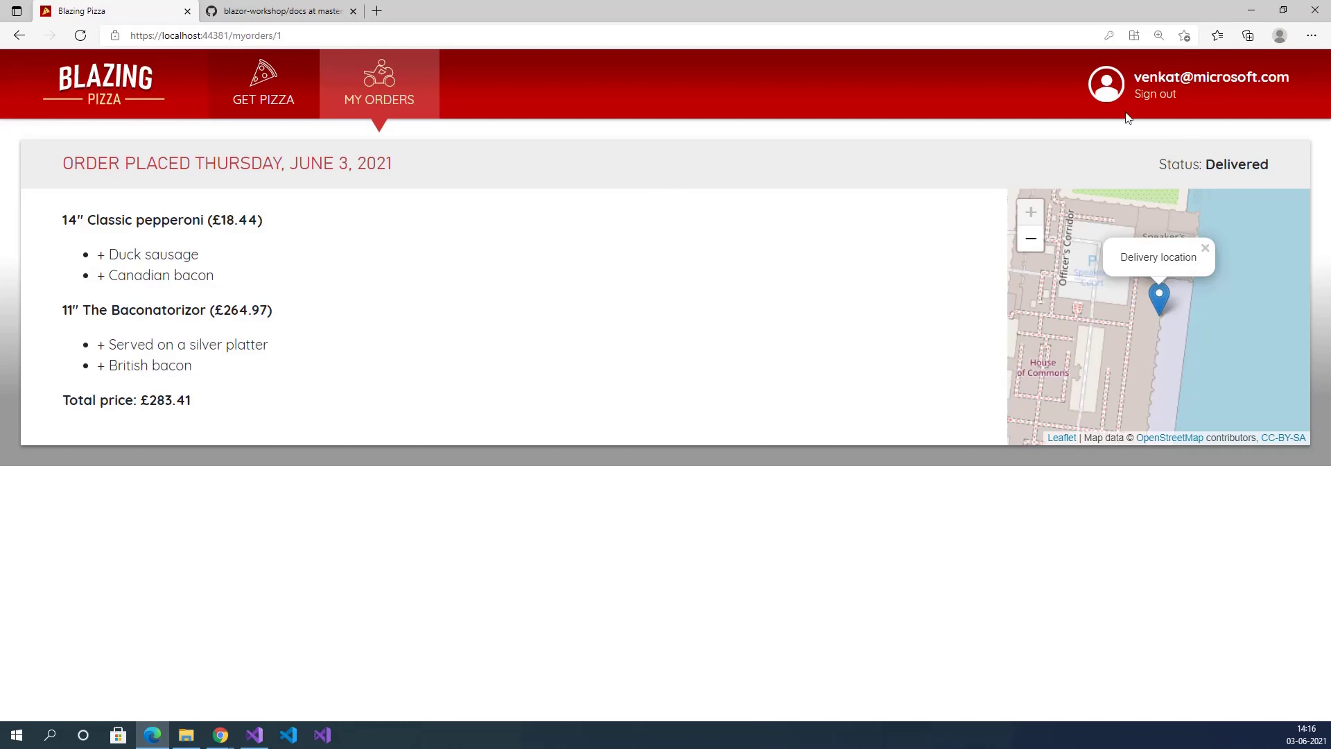
# Sign out, then fill the Log in page with the saved email and the account password.
pyautogui.click(1155, 95)
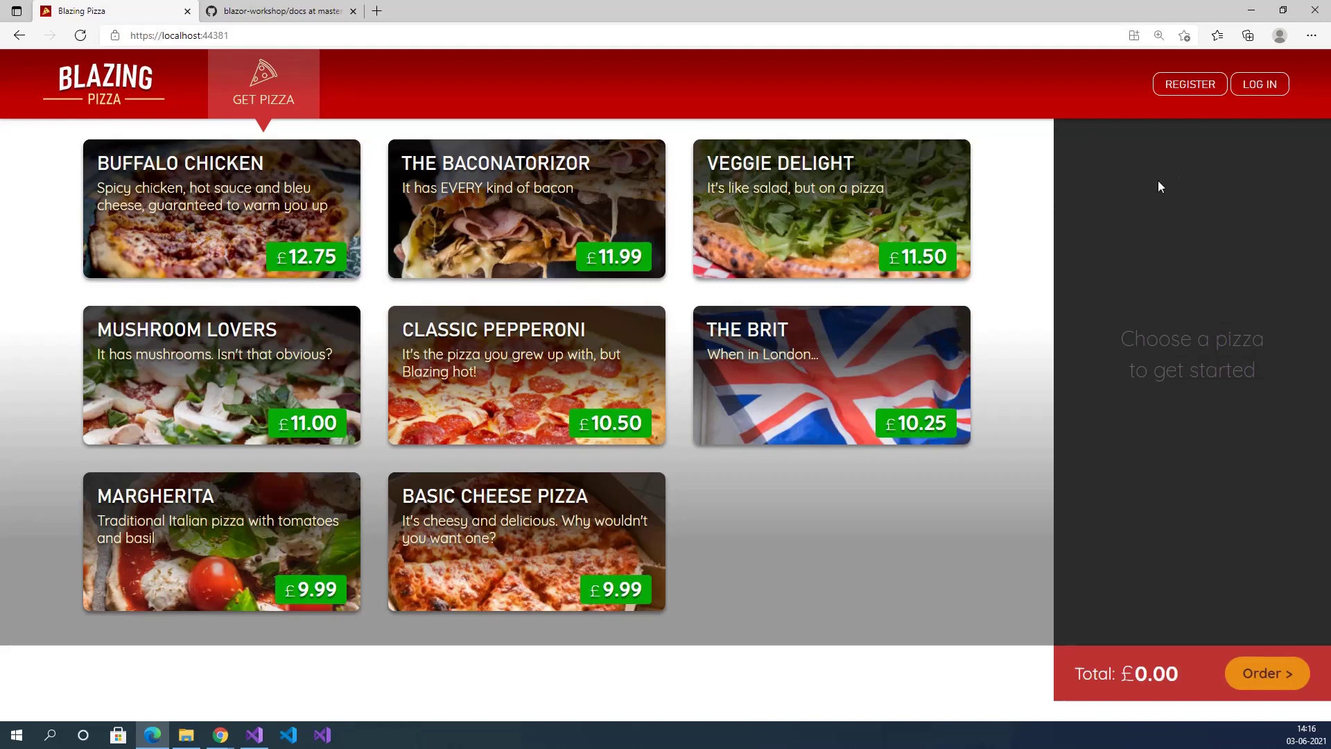
pyautogui.click(1263, 84)
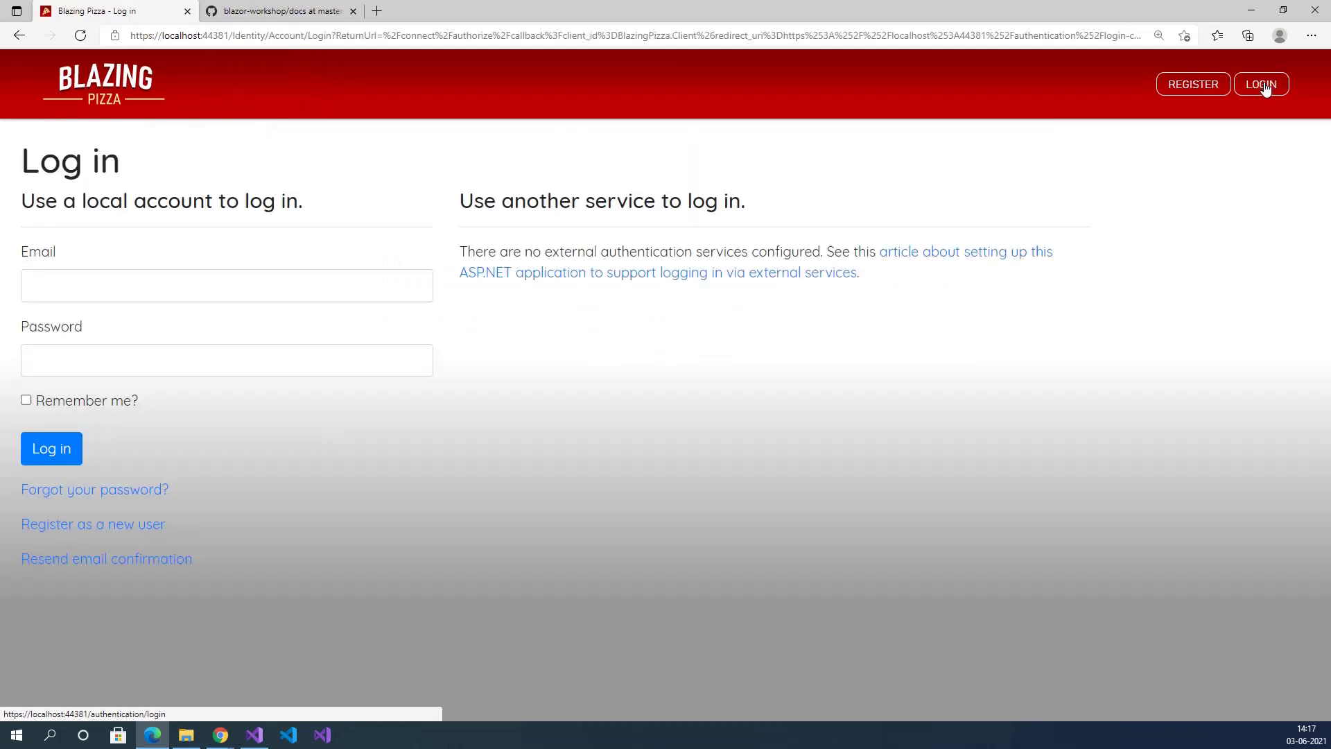
pyautogui.click(215, 279)
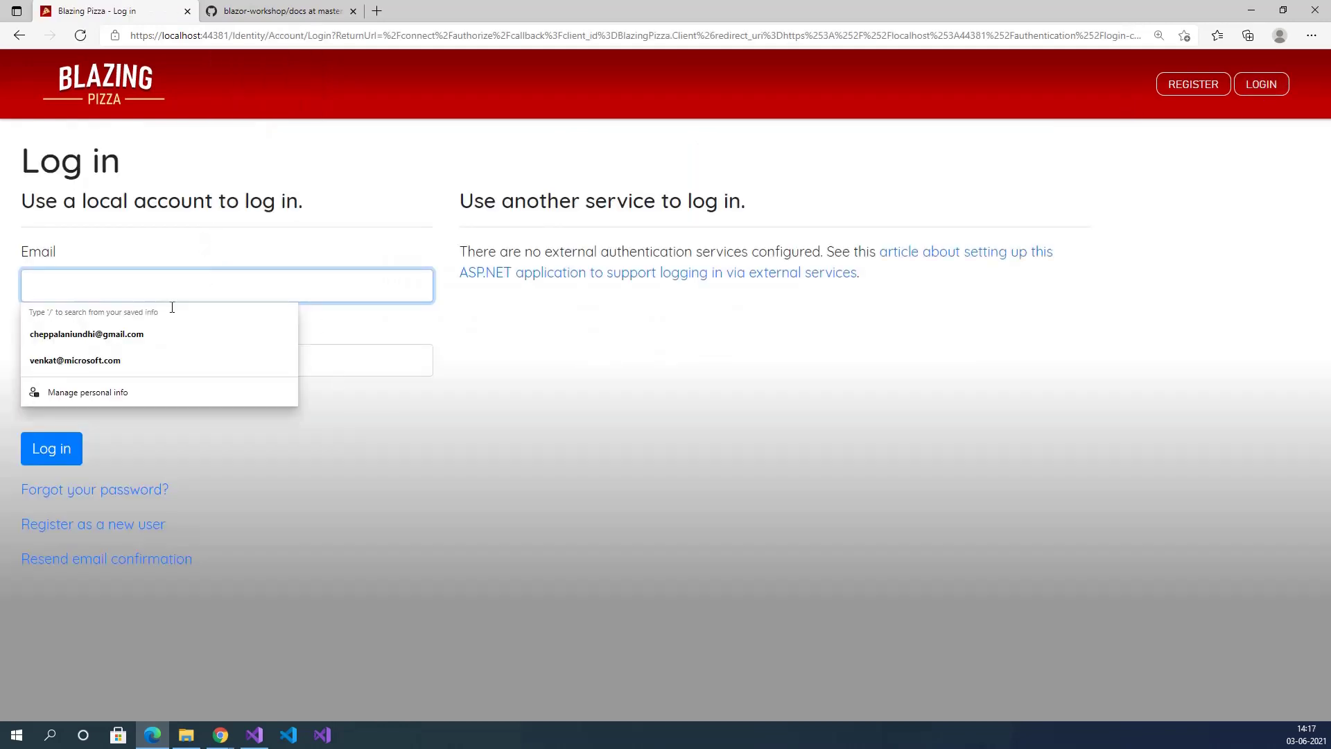
pyautogui.click(131, 362)
pyautogui.click(134, 368)
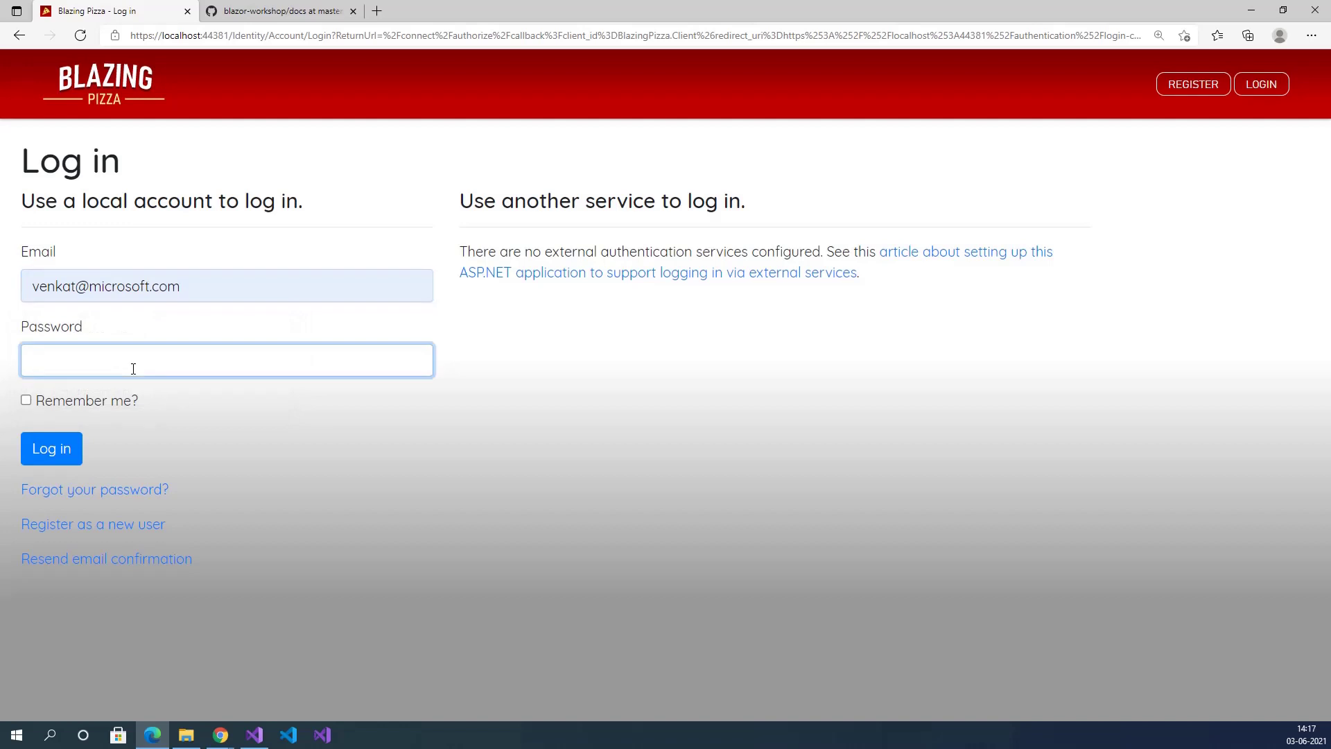
pyautogui.write('P')
# Log in and review the past order's date, £283.41 total and Delivered status in My Orders.
pyautogui.click(56, 451)
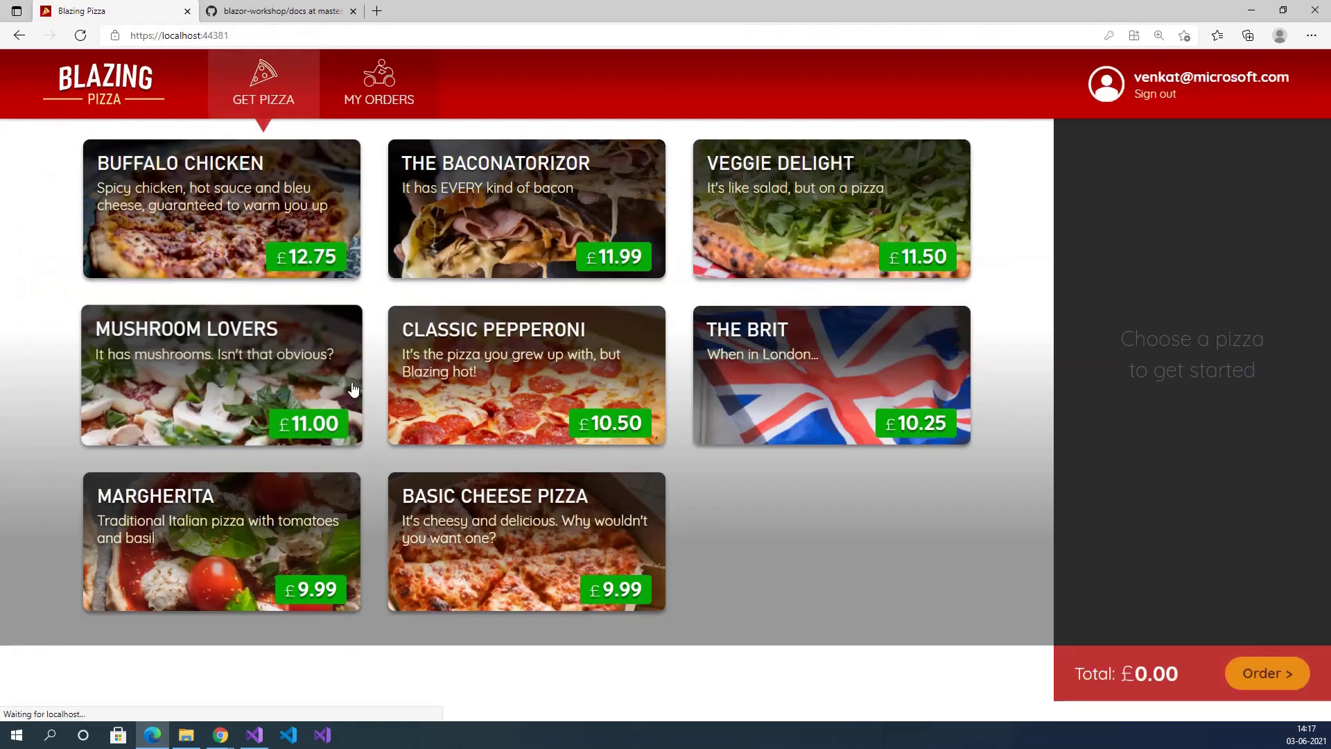
pyautogui.click(376, 95)
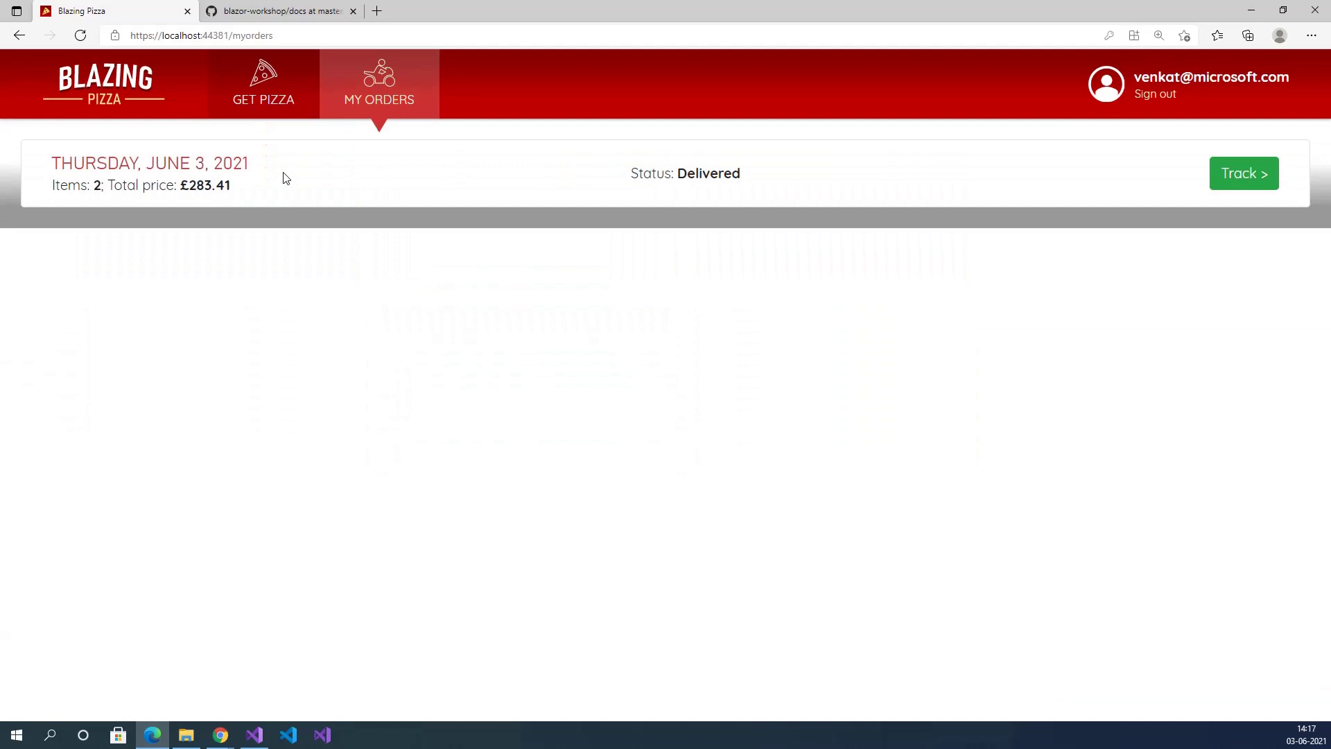
pyautogui.moveTo(60, 165); pyautogui.dragTo(251, 164)
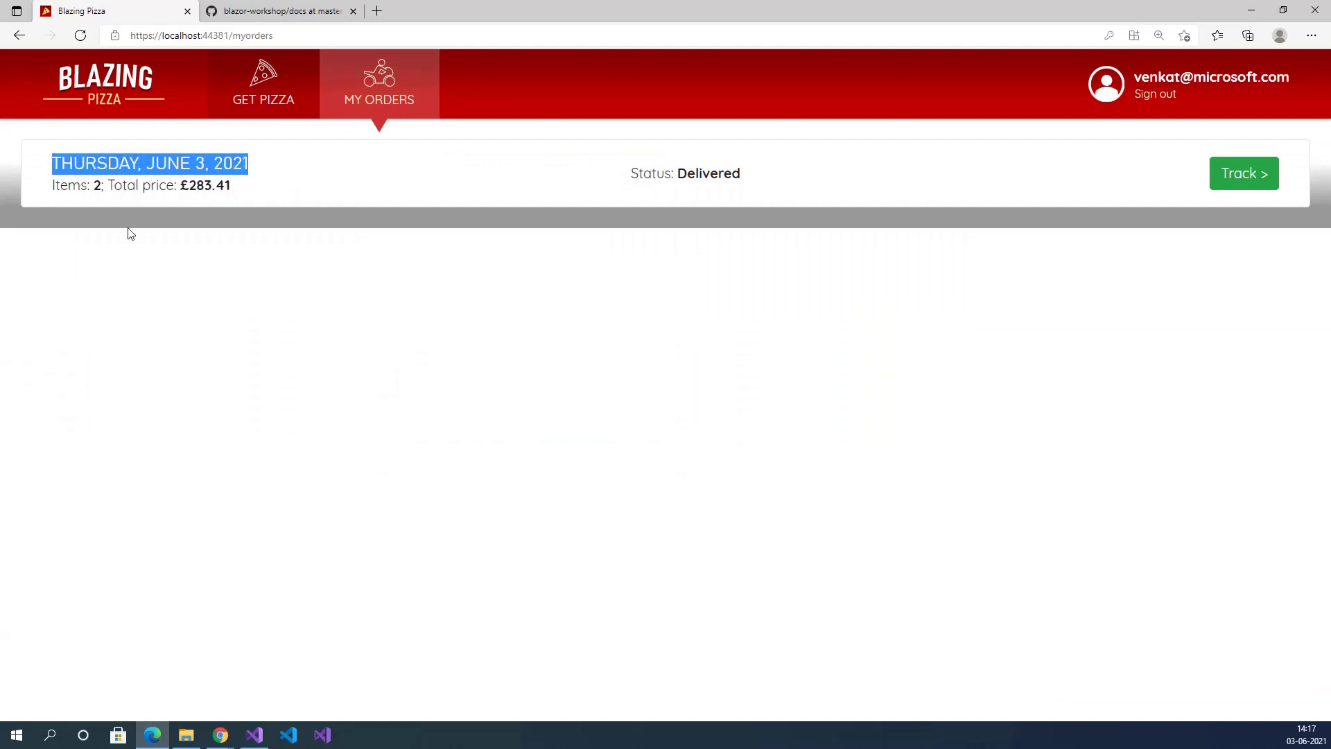
pyautogui.click(64, 185)
pyautogui.moveTo(143, 186); pyautogui.dragTo(231, 186)
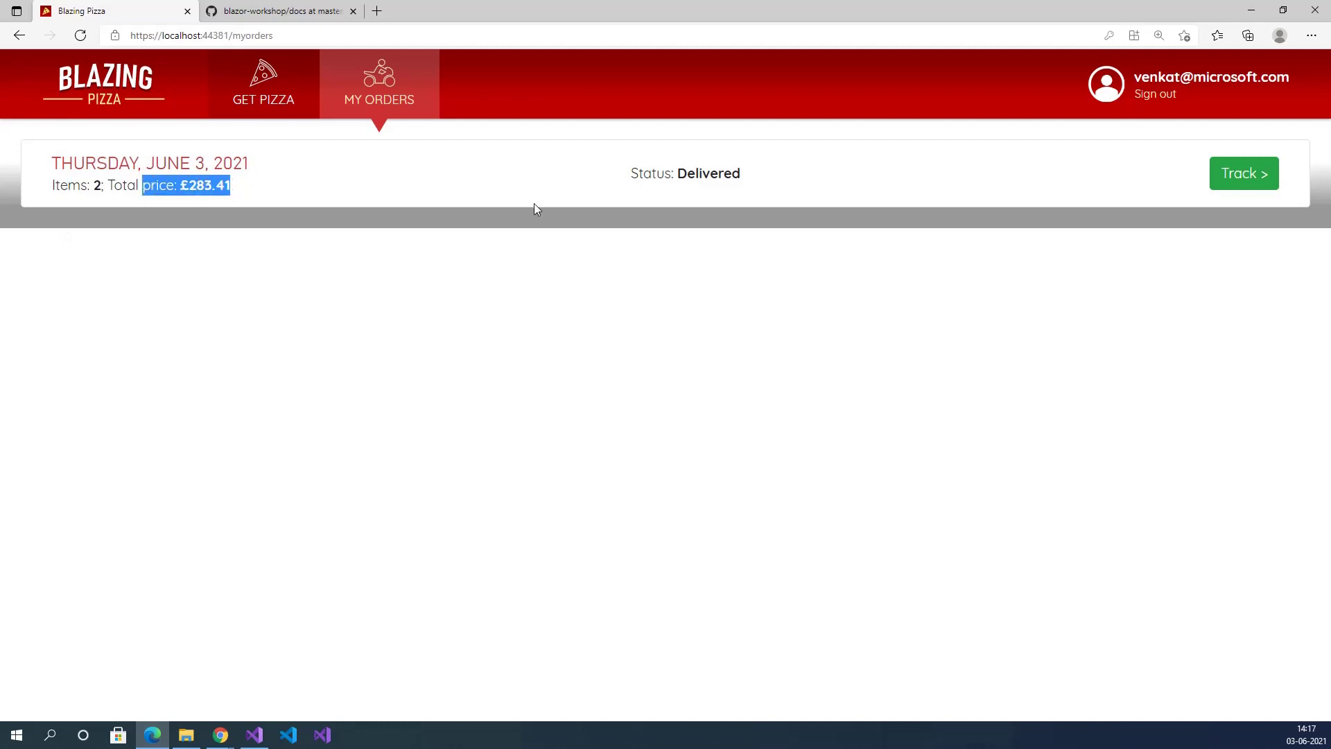
pyautogui.moveTo(678, 173); pyautogui.dragTo(723, 174)
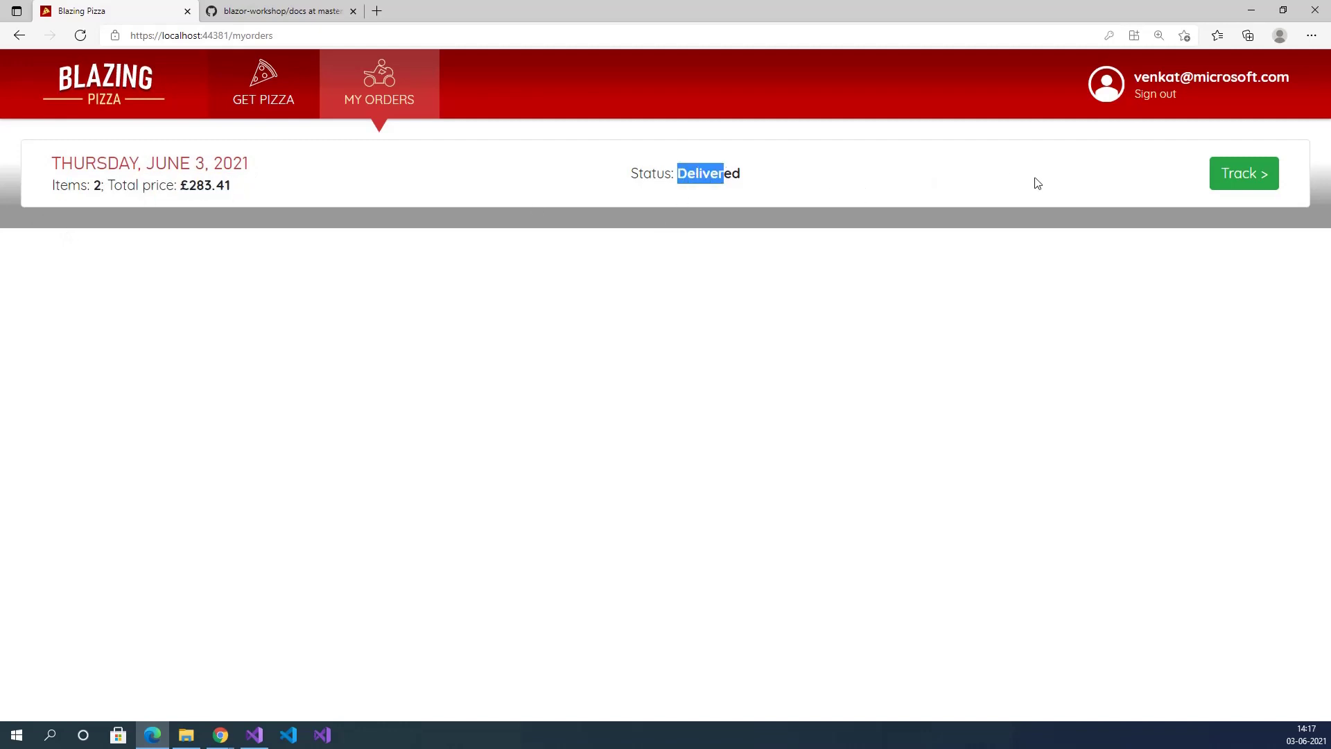
# Open the past order's tracking details and review its ordered items and total.
pyautogui.click(1238, 178)
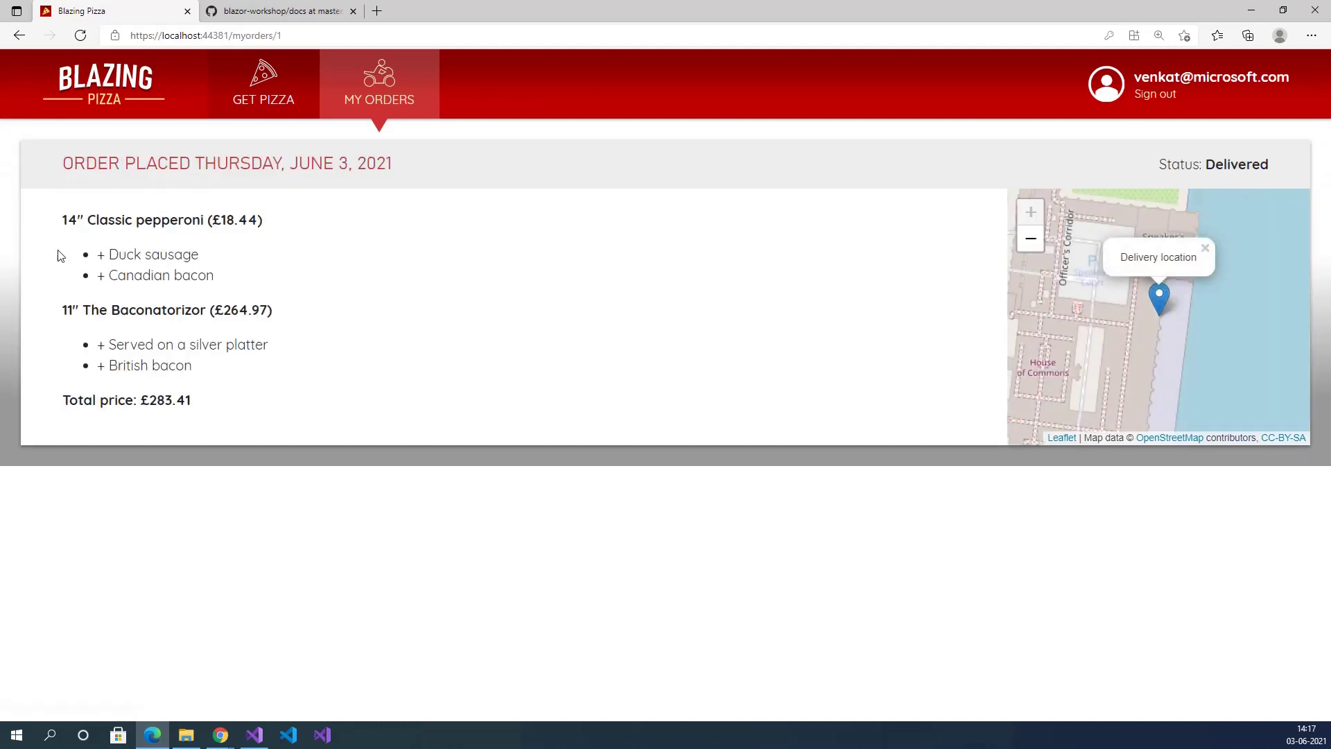
pyautogui.moveTo(56, 217); pyautogui.dragTo(197, 395)
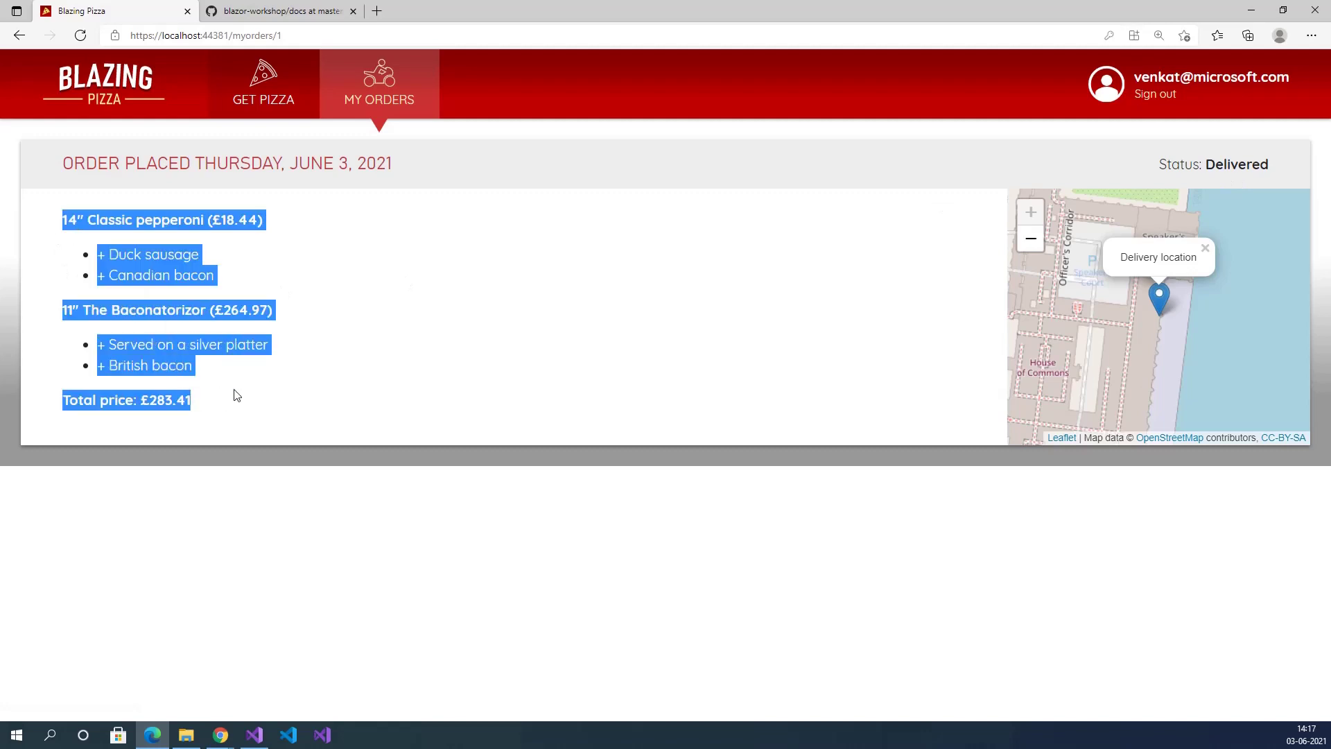
pyautogui.click(450, 375)
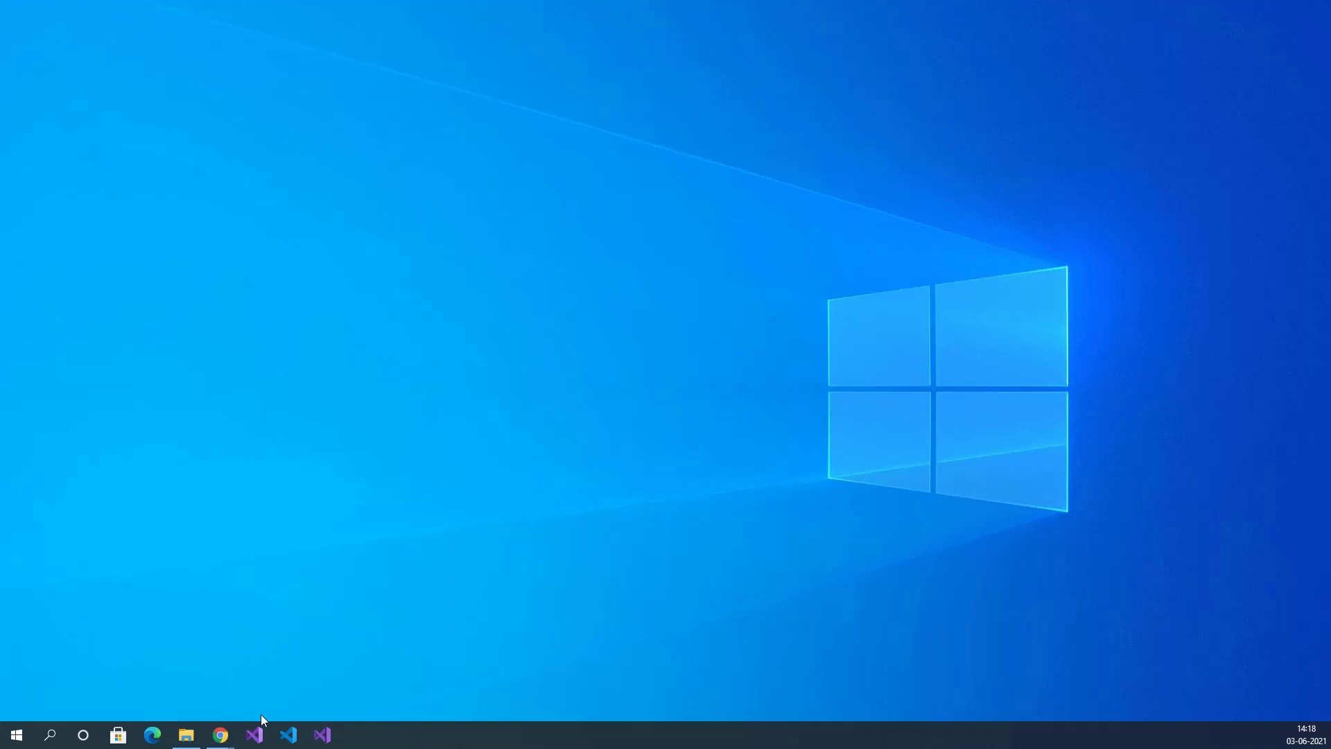
# Launch Visual Studio 2019 without code and open the Create a new project page via File > New > Project.
pyautogui.click(258, 742)
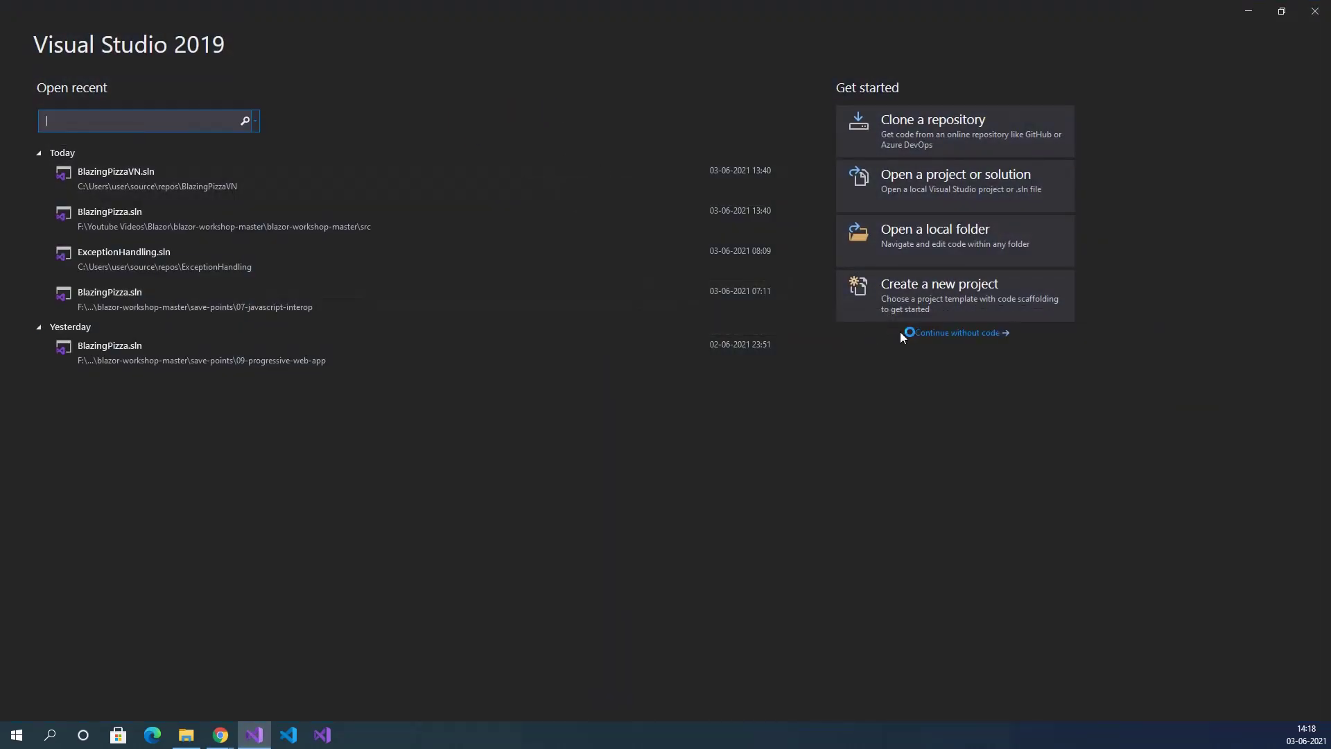
pyautogui.click(964, 338)
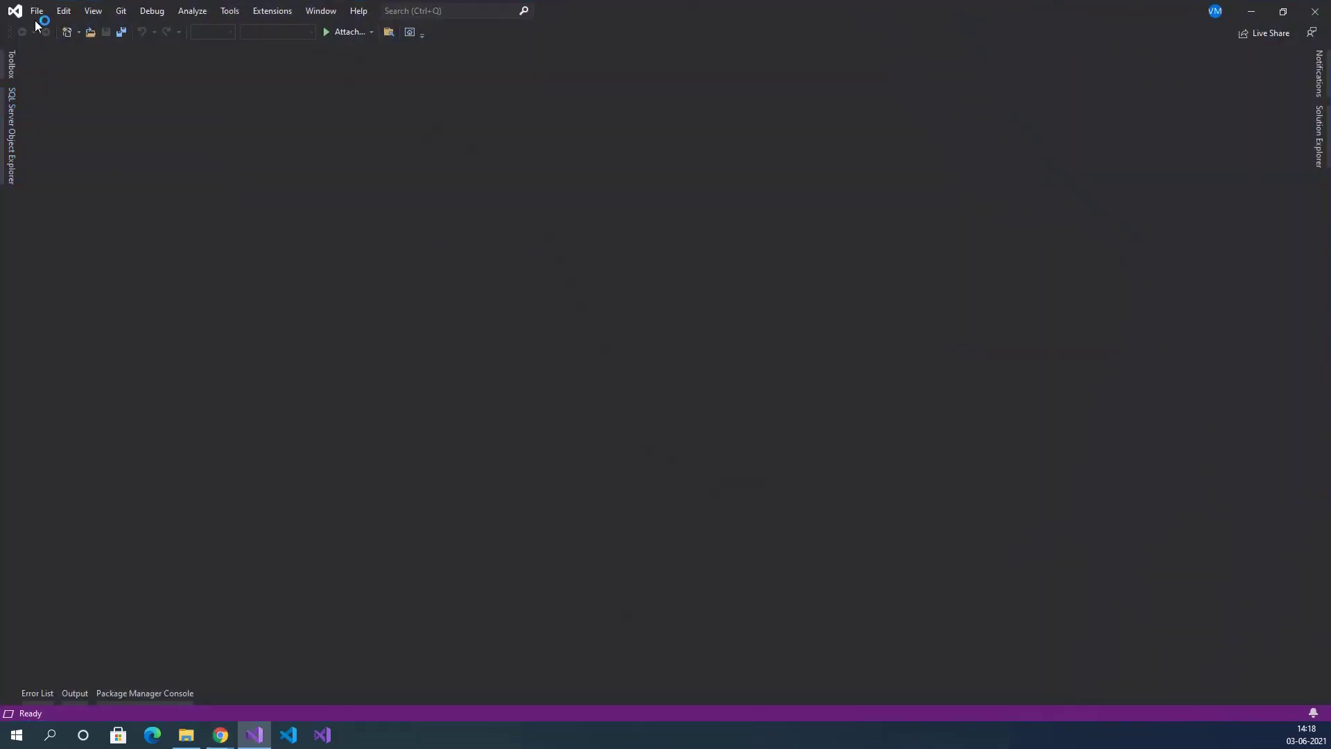
pyautogui.click(37, 11)
pyautogui.moveTo(50, 27)
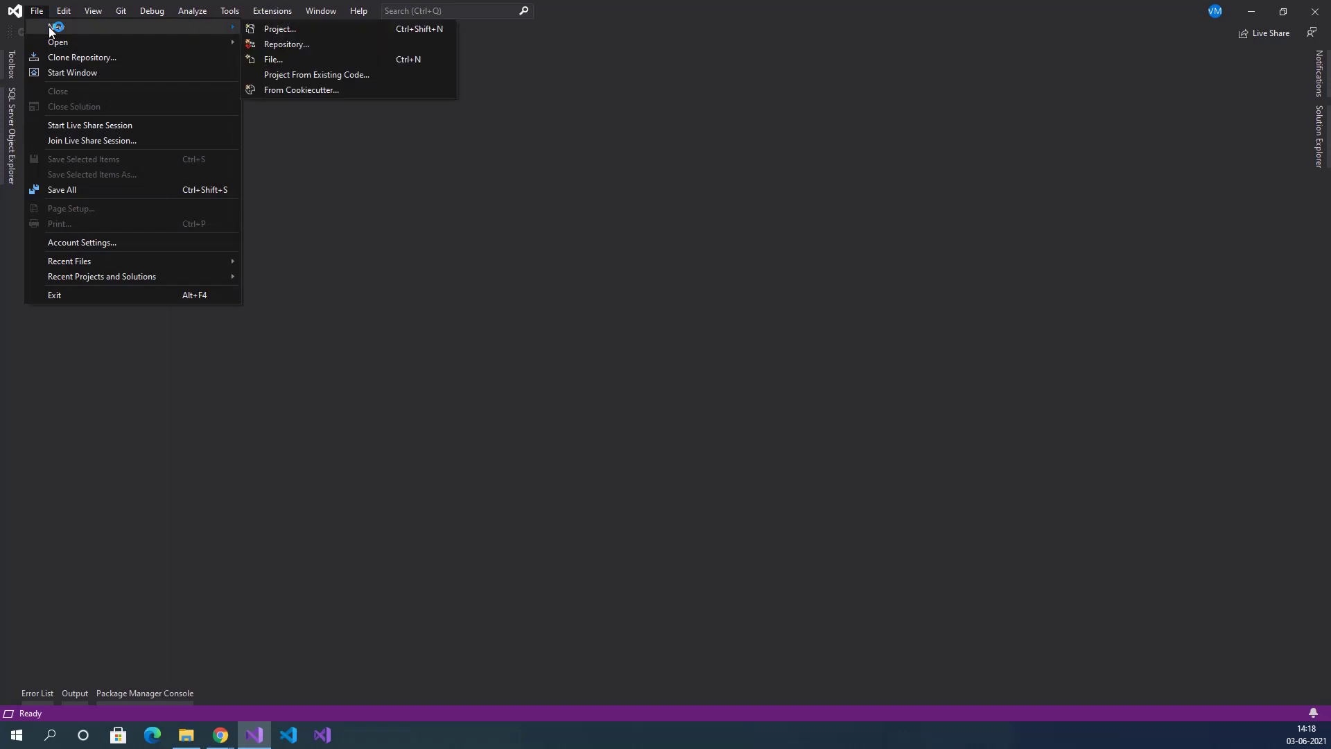
pyautogui.click(274, 31)
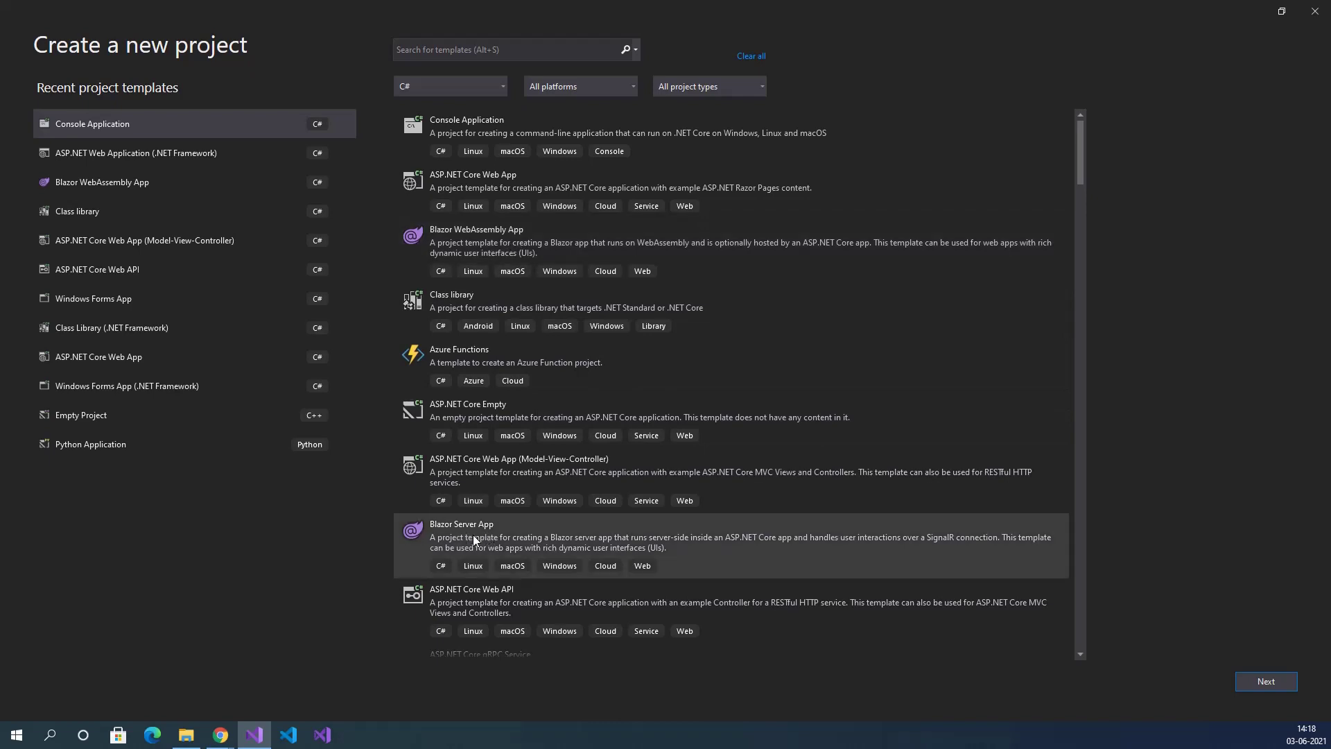
# Compare Blazor WebAssembly App and Blazor Server App, settle on Blazor WebAssembly App and proceed.
pyautogui.click(449, 241)
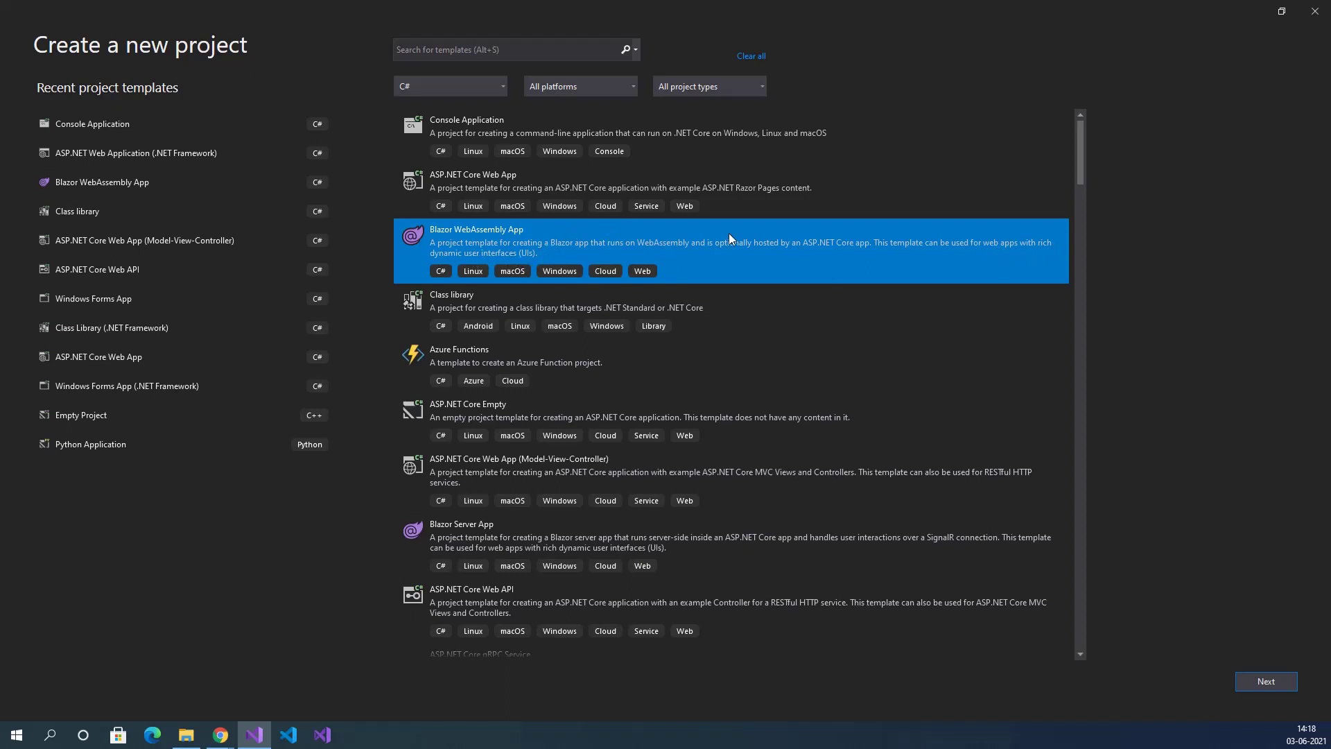
pyautogui.click(444, 539)
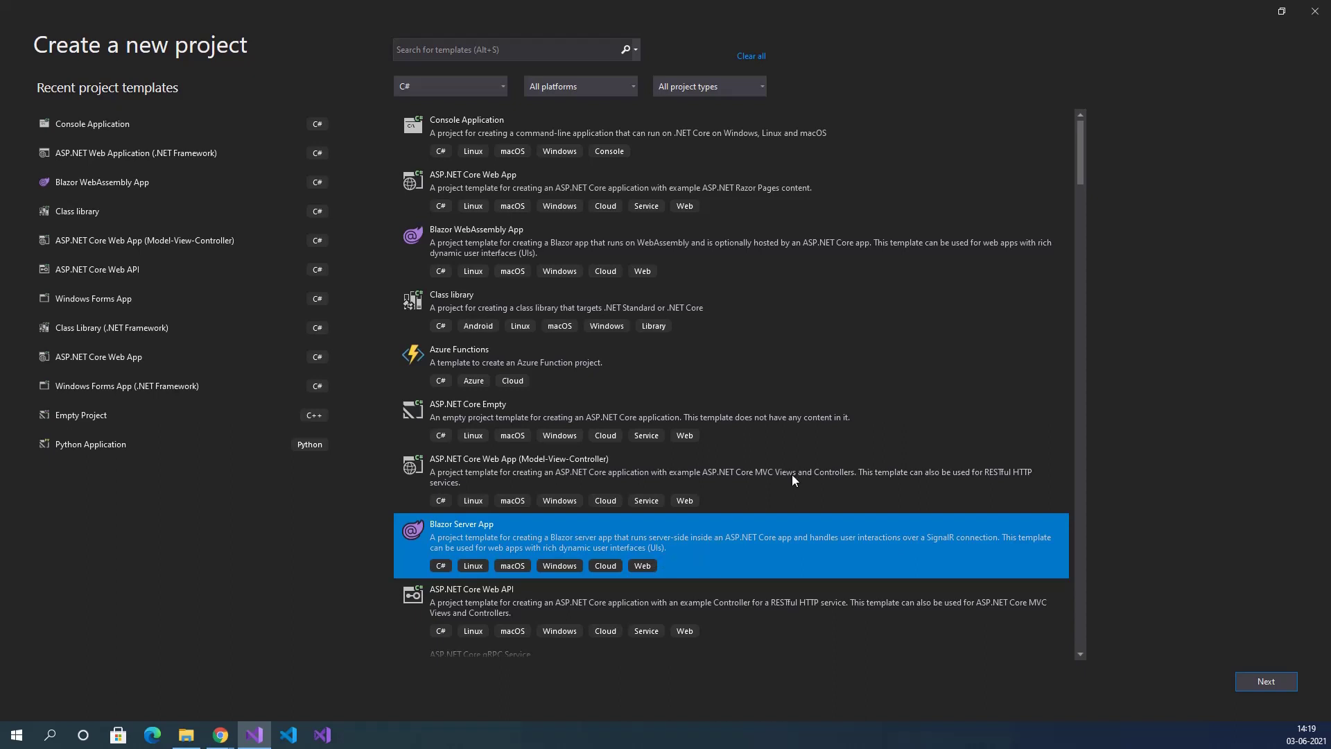
pyautogui.click(496, 237)
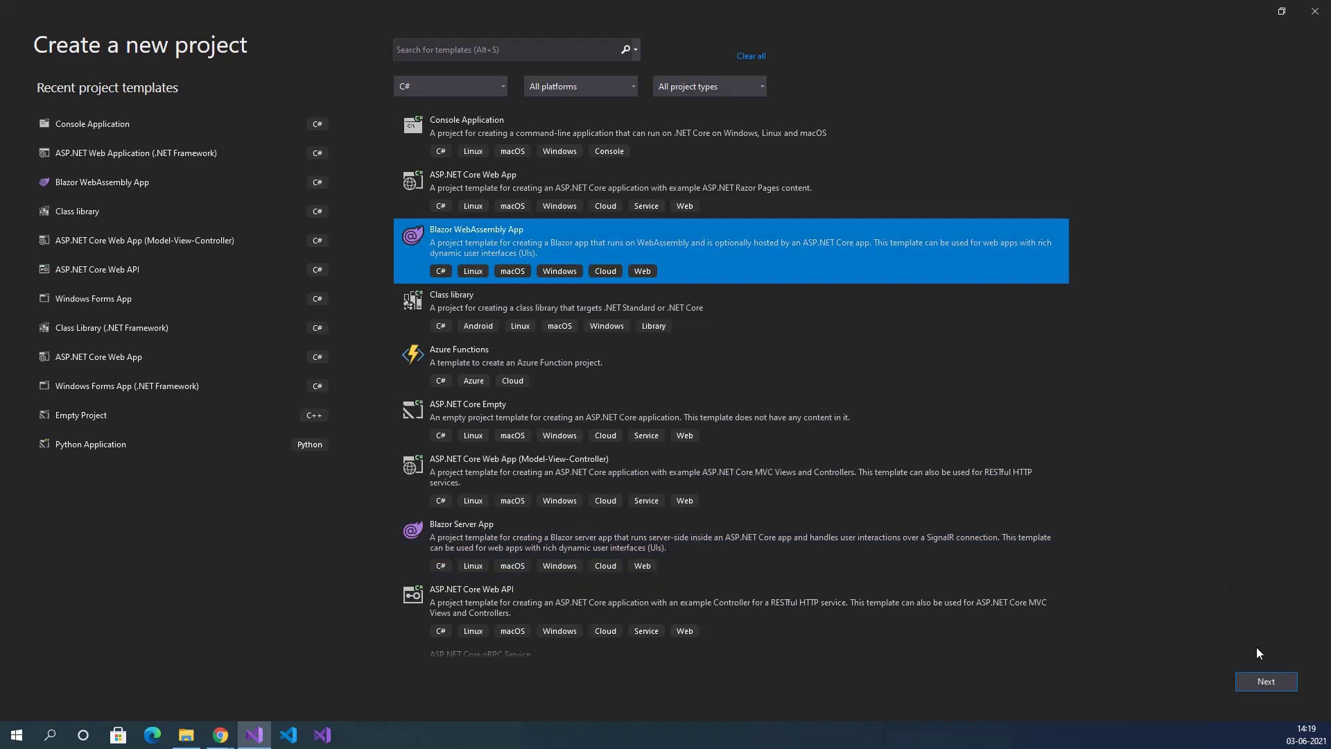
pyautogui.click(1266, 681)
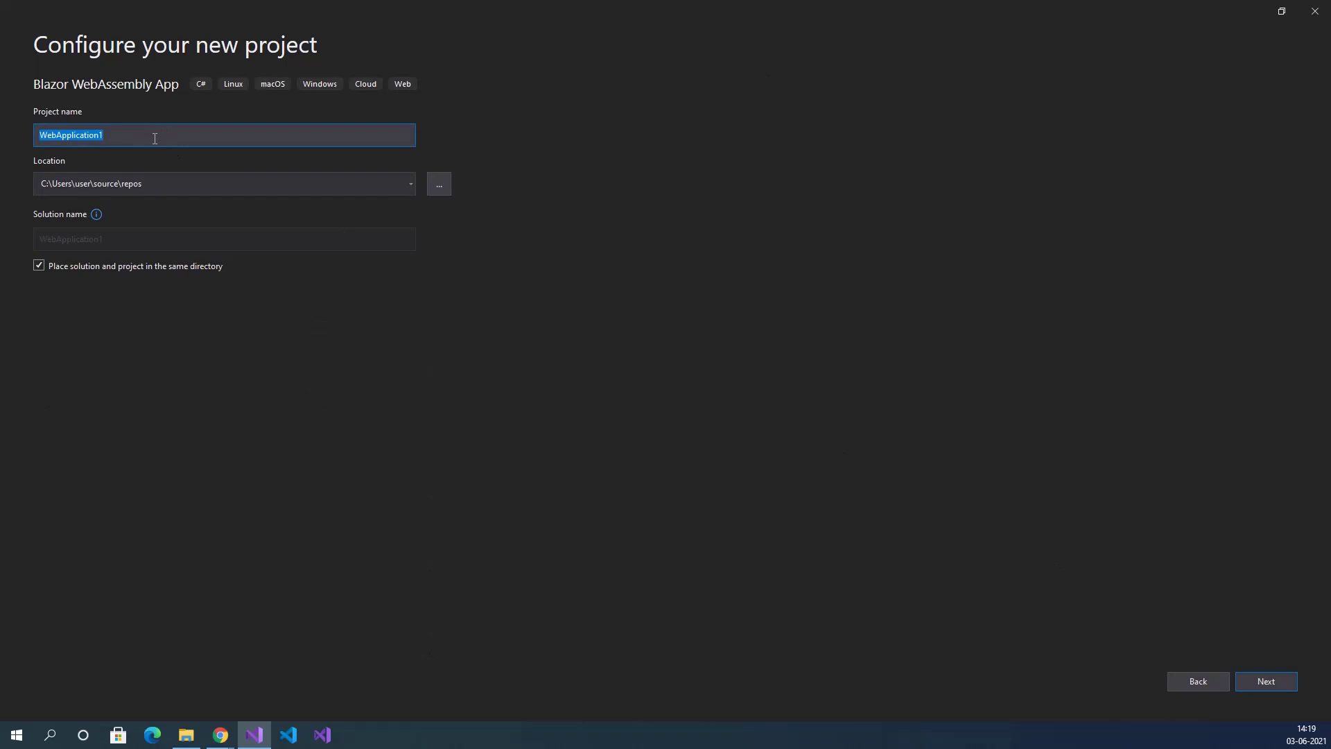
# Name the project BlazingPizza, set its location to F:\Youtube Videos\Blazor\YouTube Demo, and continue.
pyautogui.write('BlazingPizza')
pyautogui.click(201, 183)
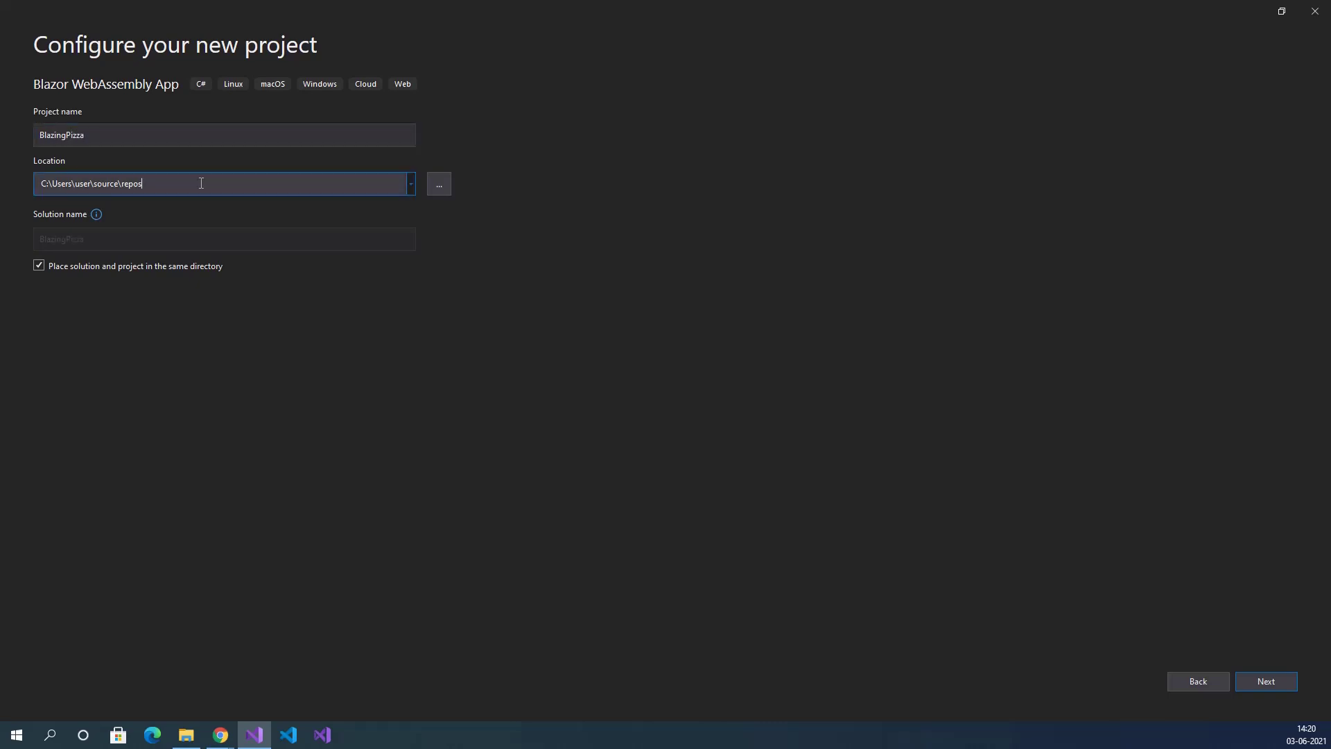
pyautogui.moveTo(201, 183); pyautogui.dragTo(44, 183)
pyautogui.hotkey('ctrl', 'a')
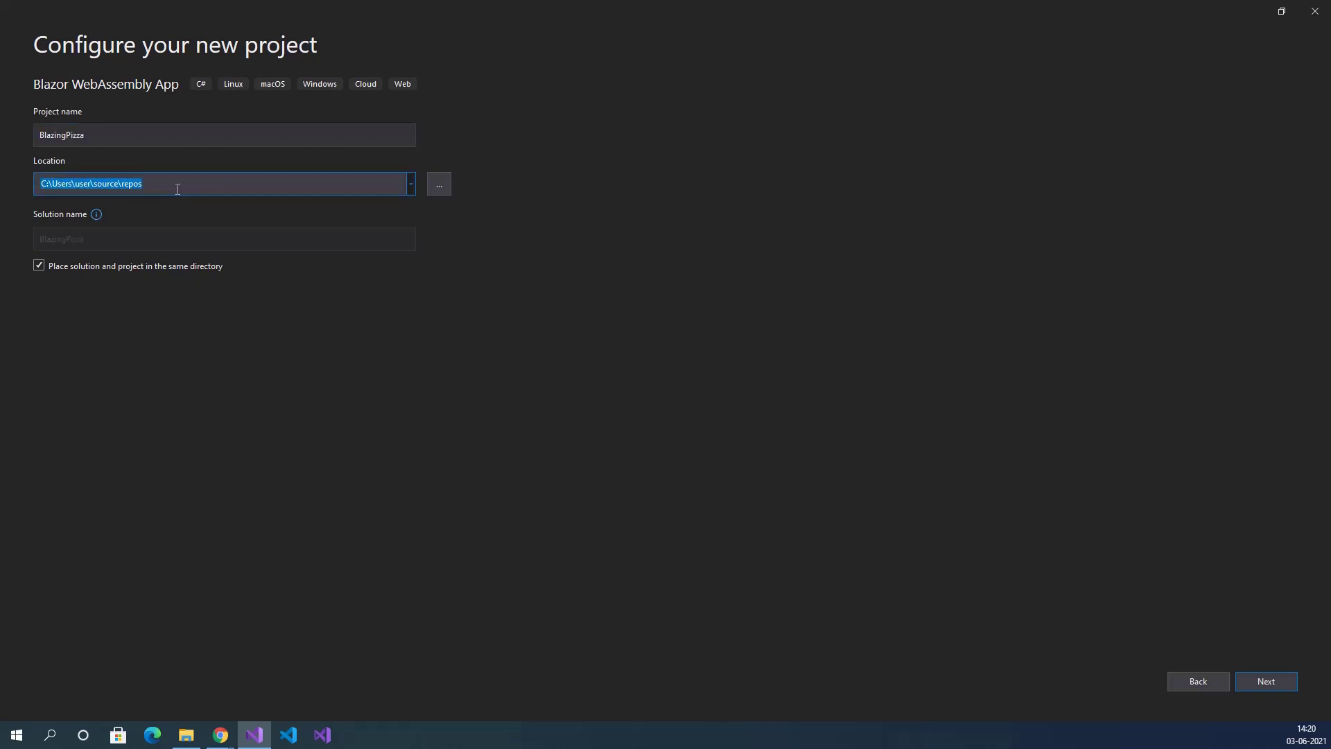
pyautogui.write('F:\\Youtube Videos\\Blazor\\YouTube Demo')
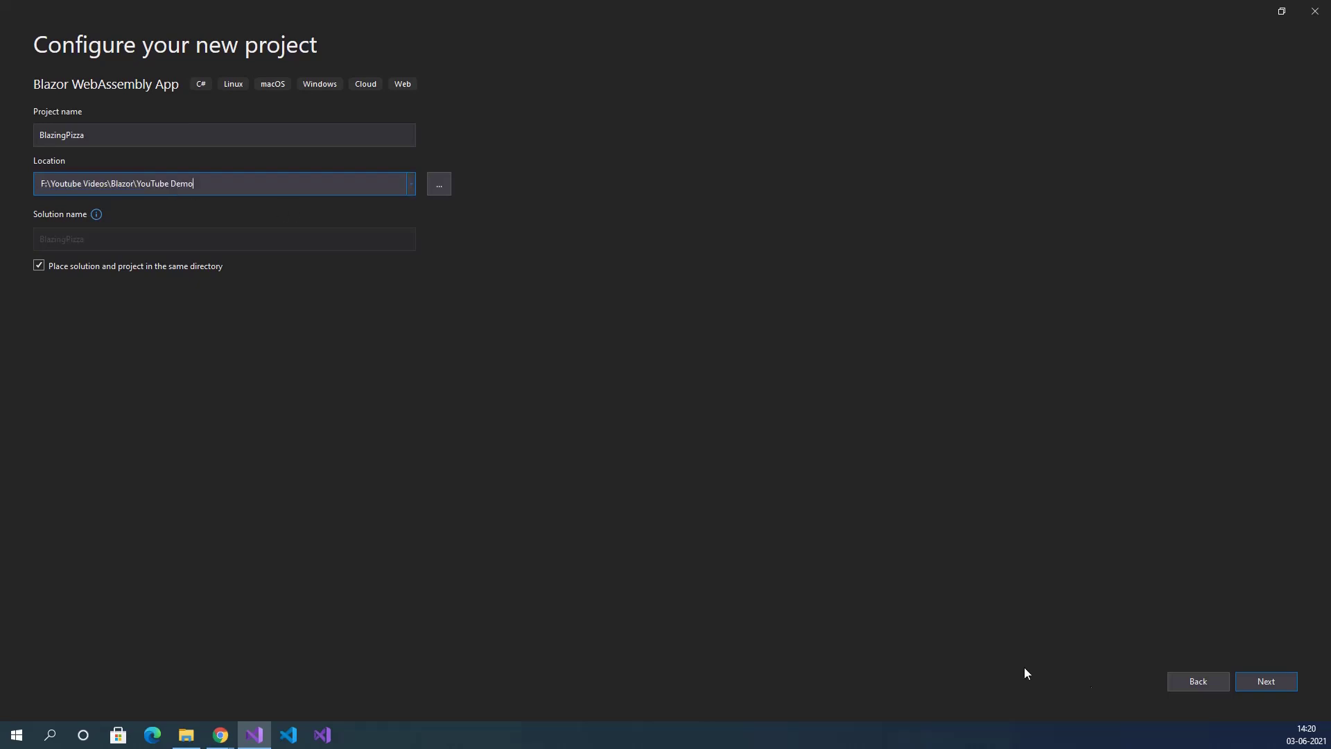
pyautogui.click(1271, 682)
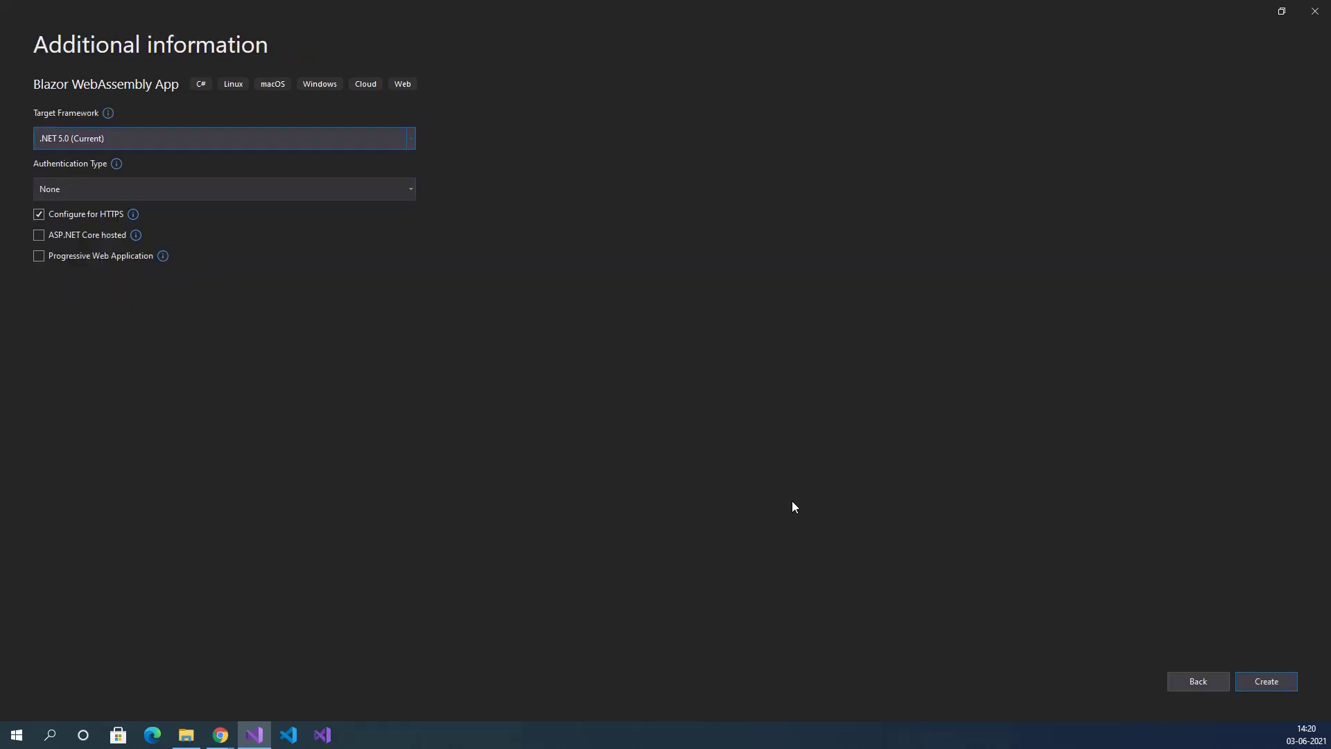
# Keep .NET 5.0, pick Individual Accounts, enable ASP.NET Core hosted and PWA, and create the project.
pyautogui.click(244, 139)
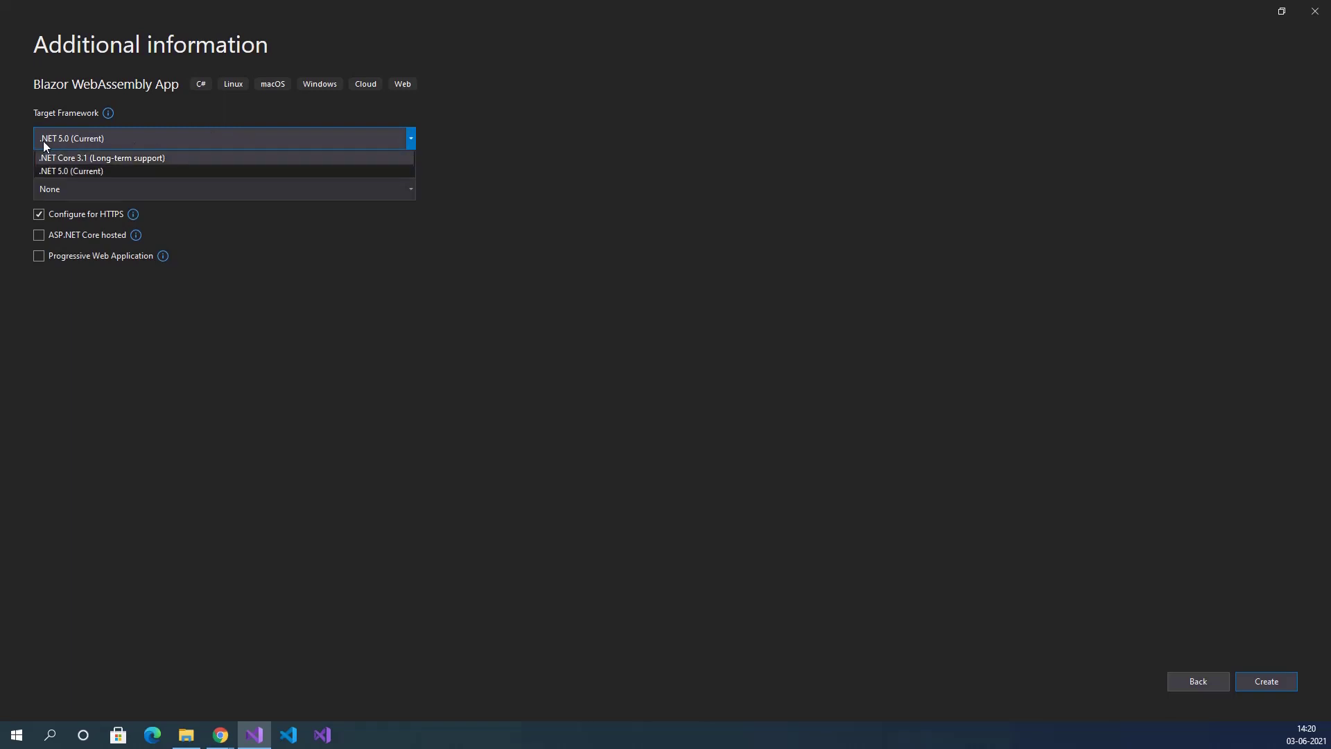
pyautogui.click(96, 171)
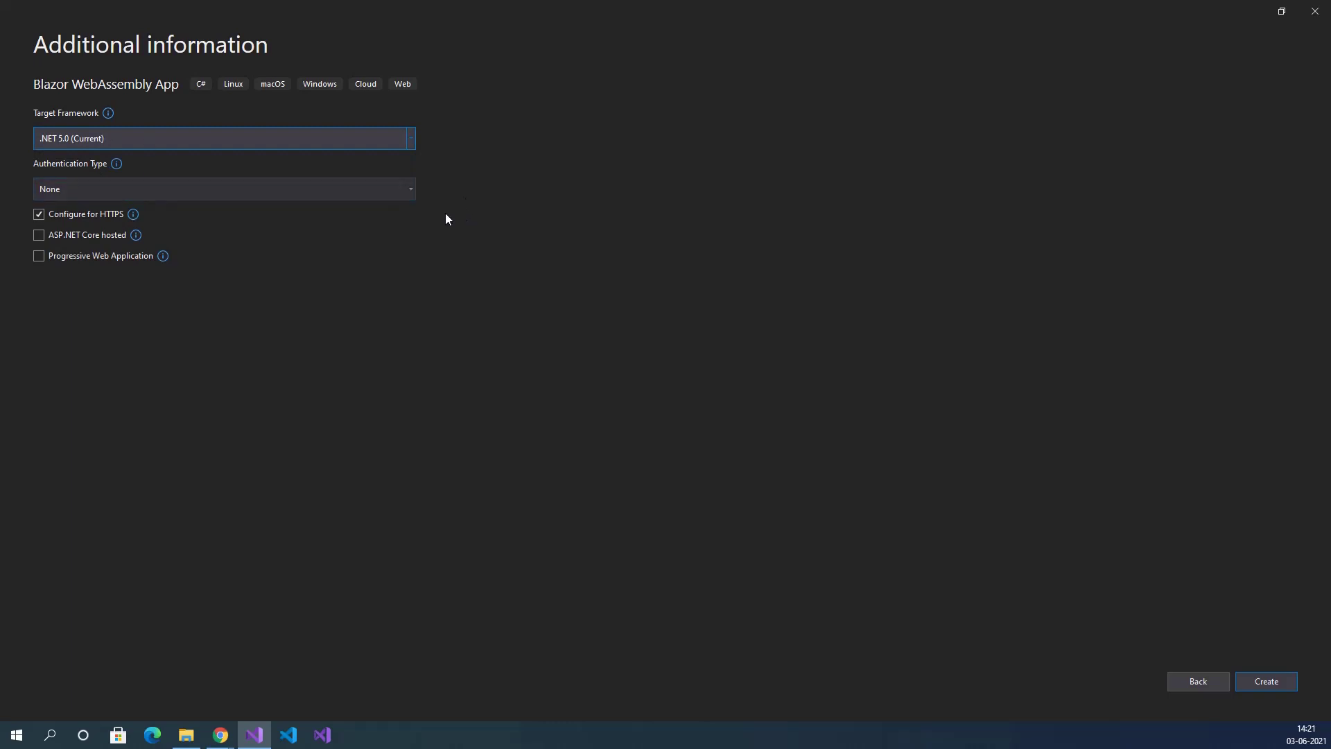
pyautogui.click(411, 189)
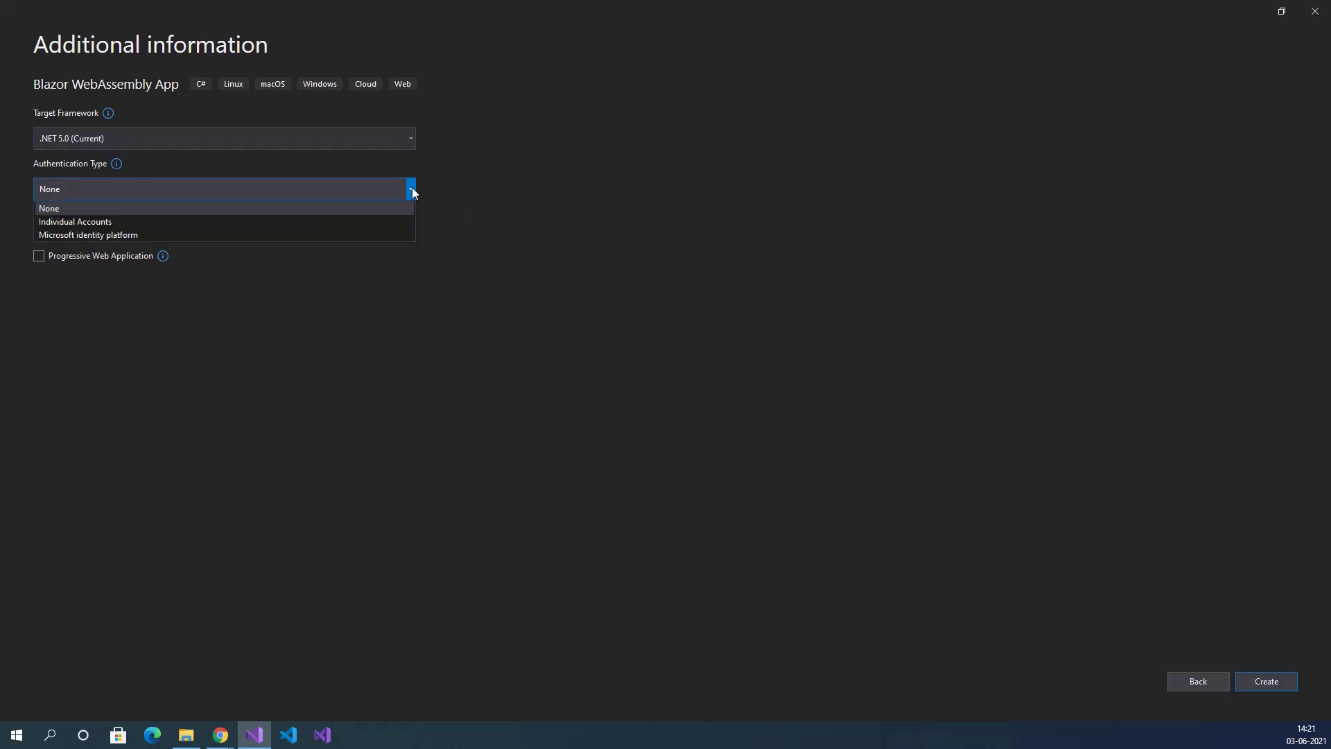
pyautogui.click(115, 222)
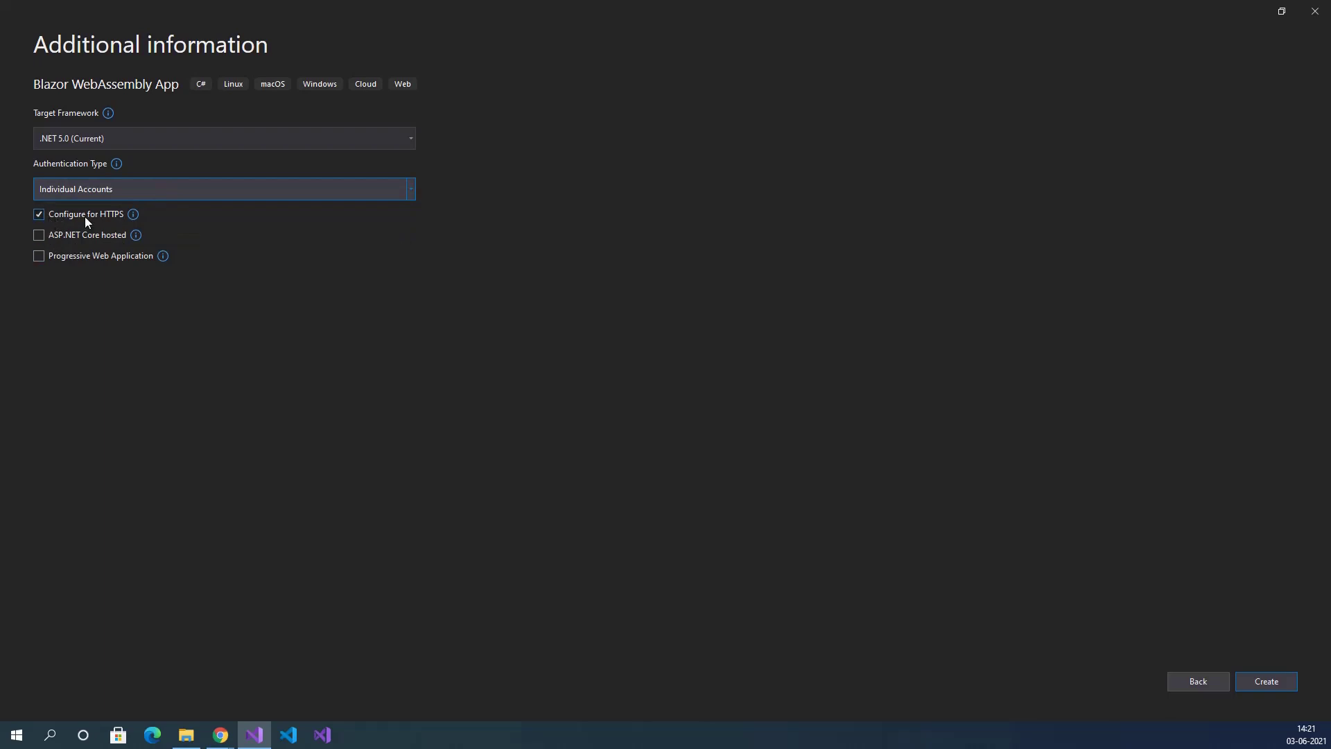
pyautogui.click(39, 234)
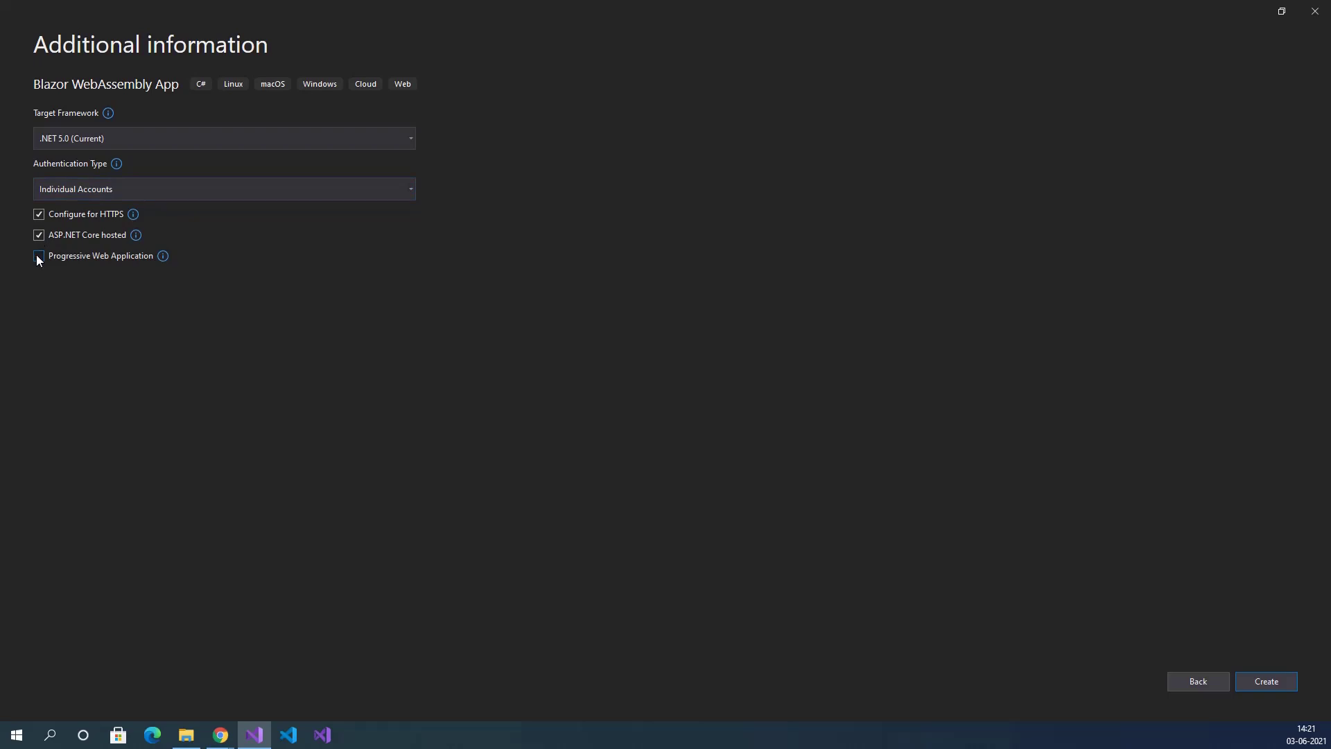
pyautogui.click(38, 256)
pyautogui.click(1271, 681)
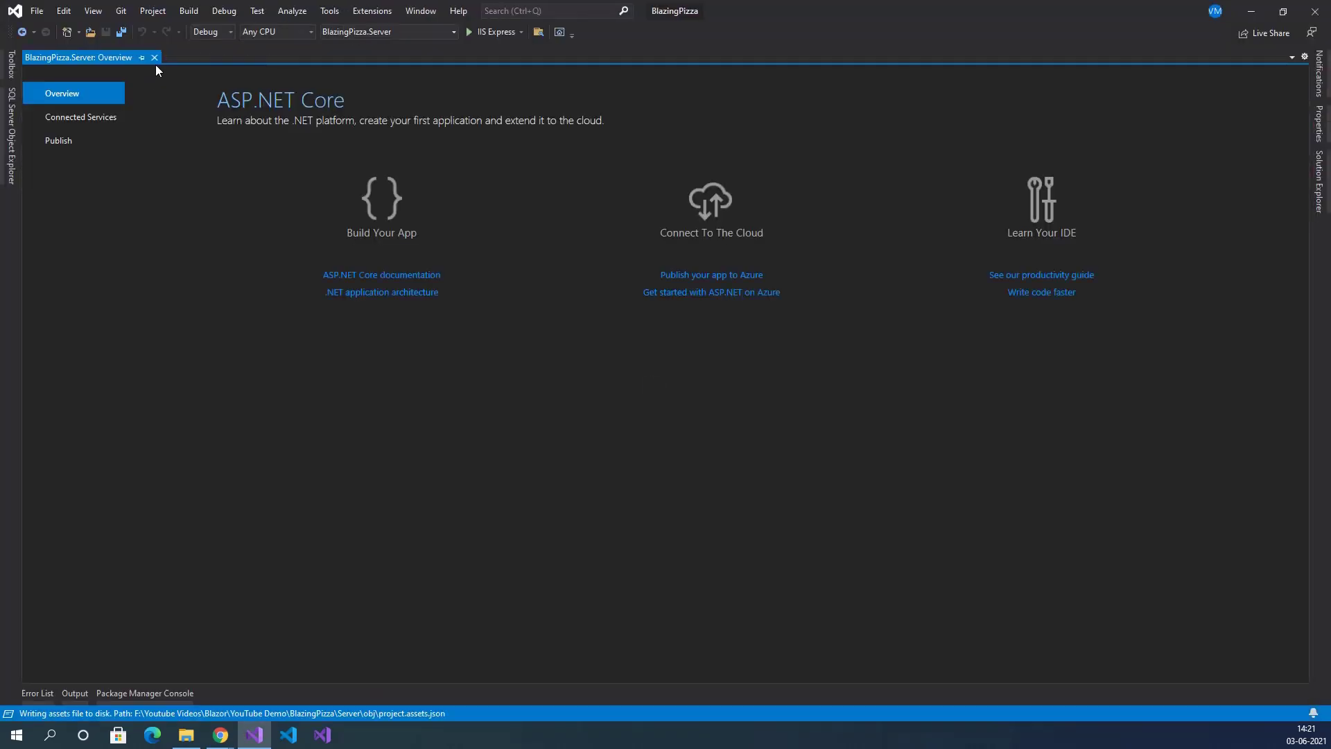
# Close the Overview tab, pin Solution Explorer open, and collapse the Client and Server projects.
pyautogui.click(154, 59)
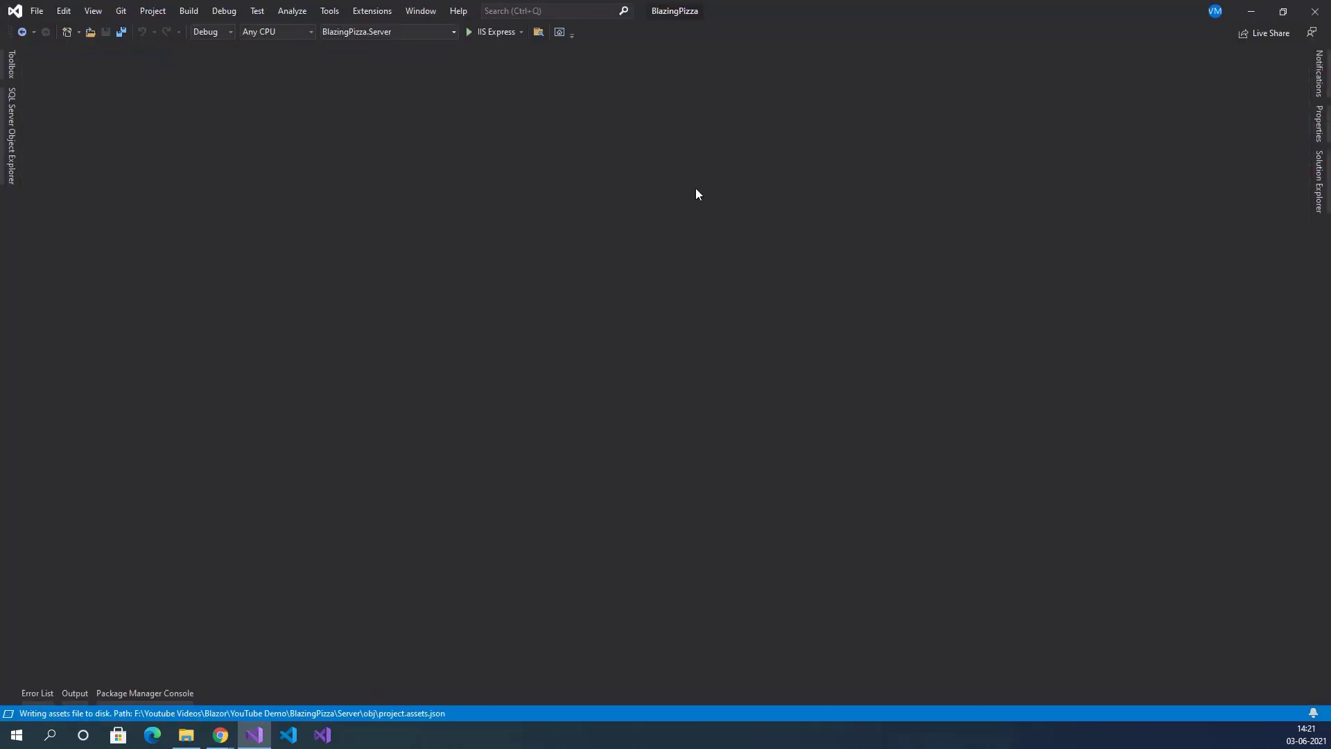
pyautogui.click(1322, 182)
pyautogui.click(1293, 57)
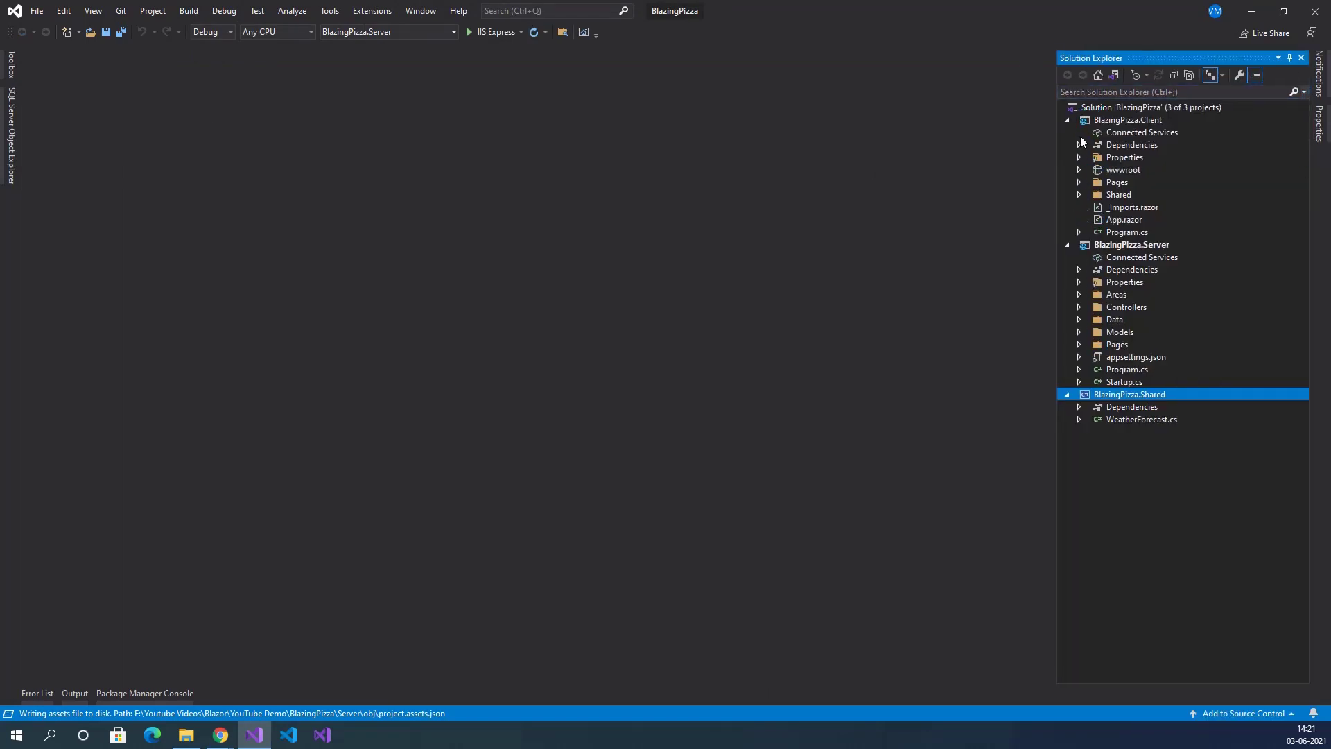
pyautogui.click(1068, 121)
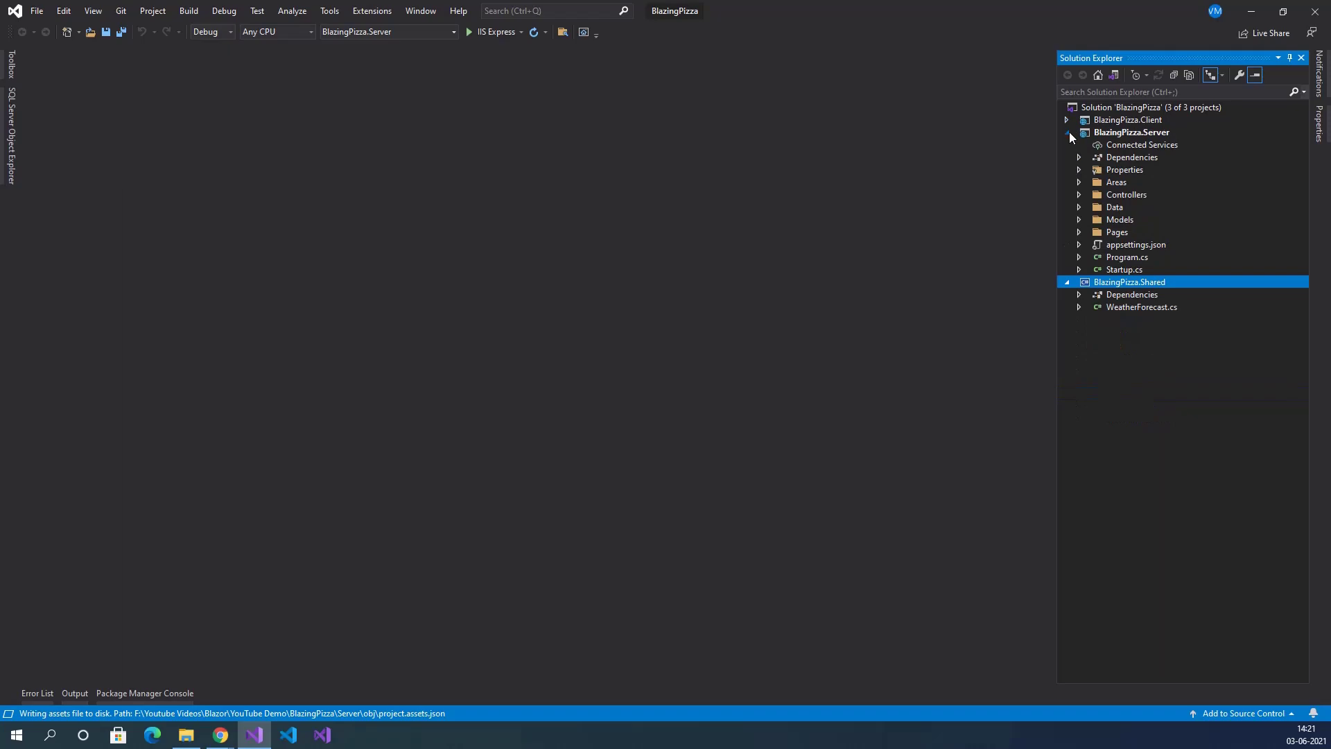
pyautogui.click(1069, 133)
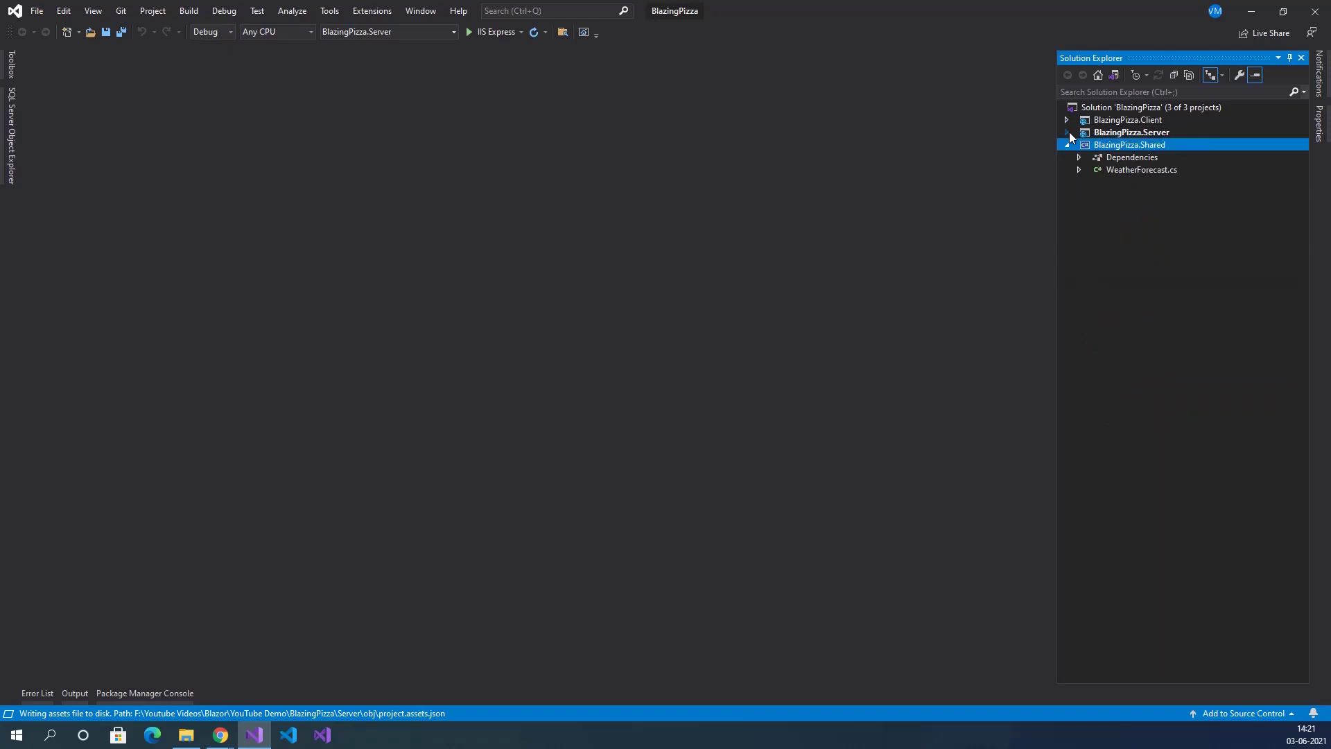
# Preview the BlazingPizza.Server and BlazingPizza.Shared .csproj files, ending on the Shared one.
pyautogui.click(1167, 134)
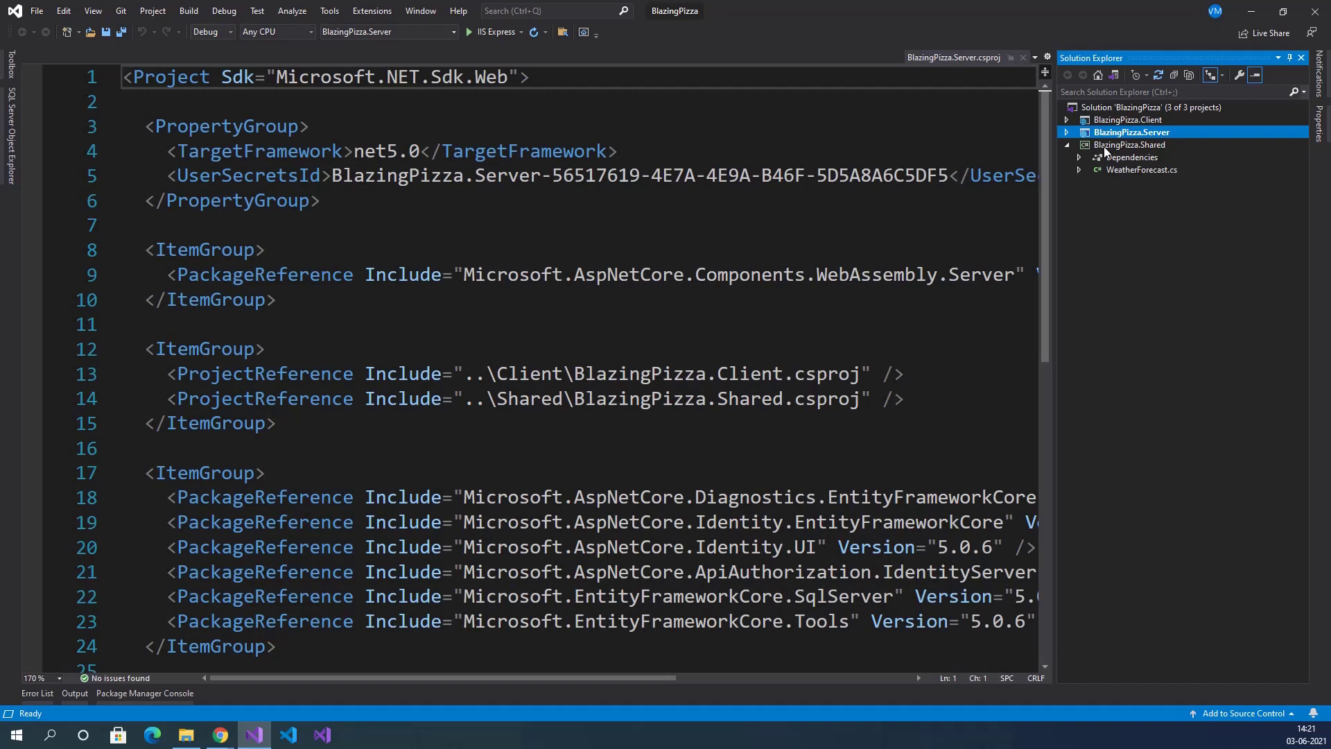
pyautogui.click(1105, 146)
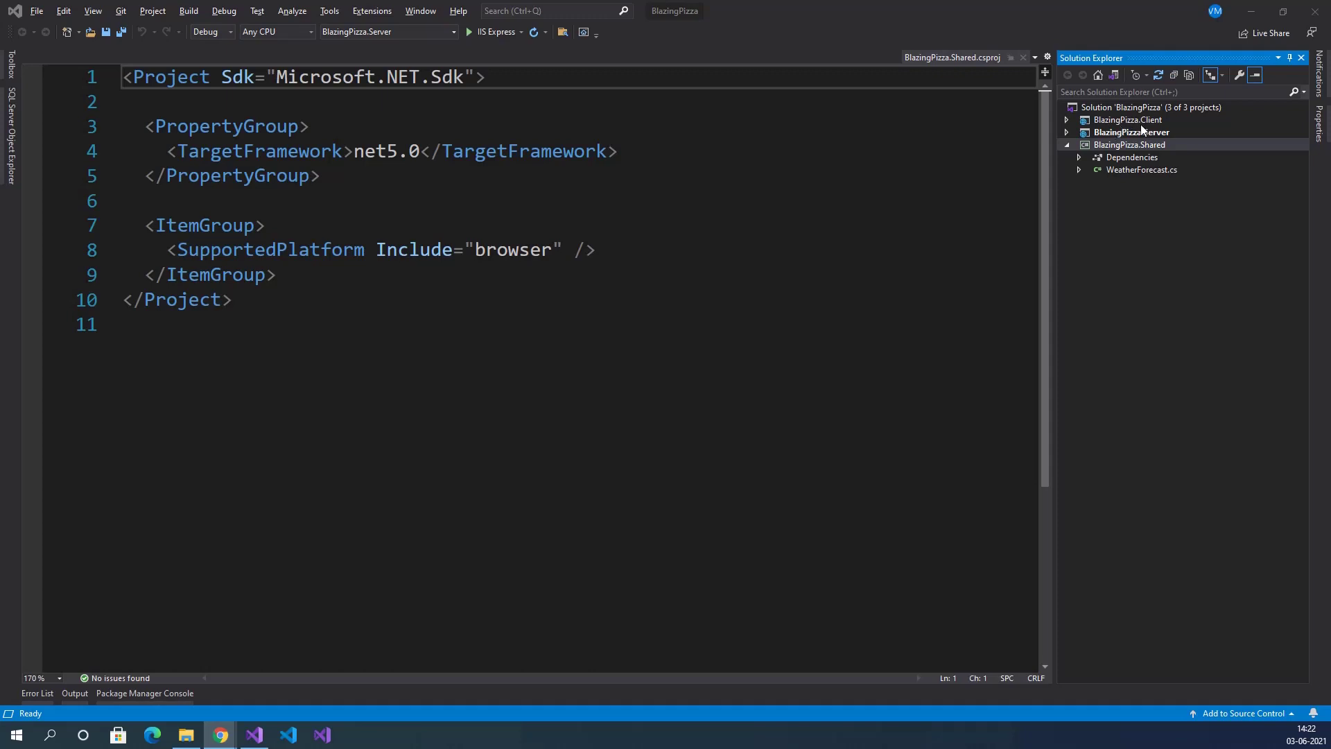
pyautogui.click(1148, 132)
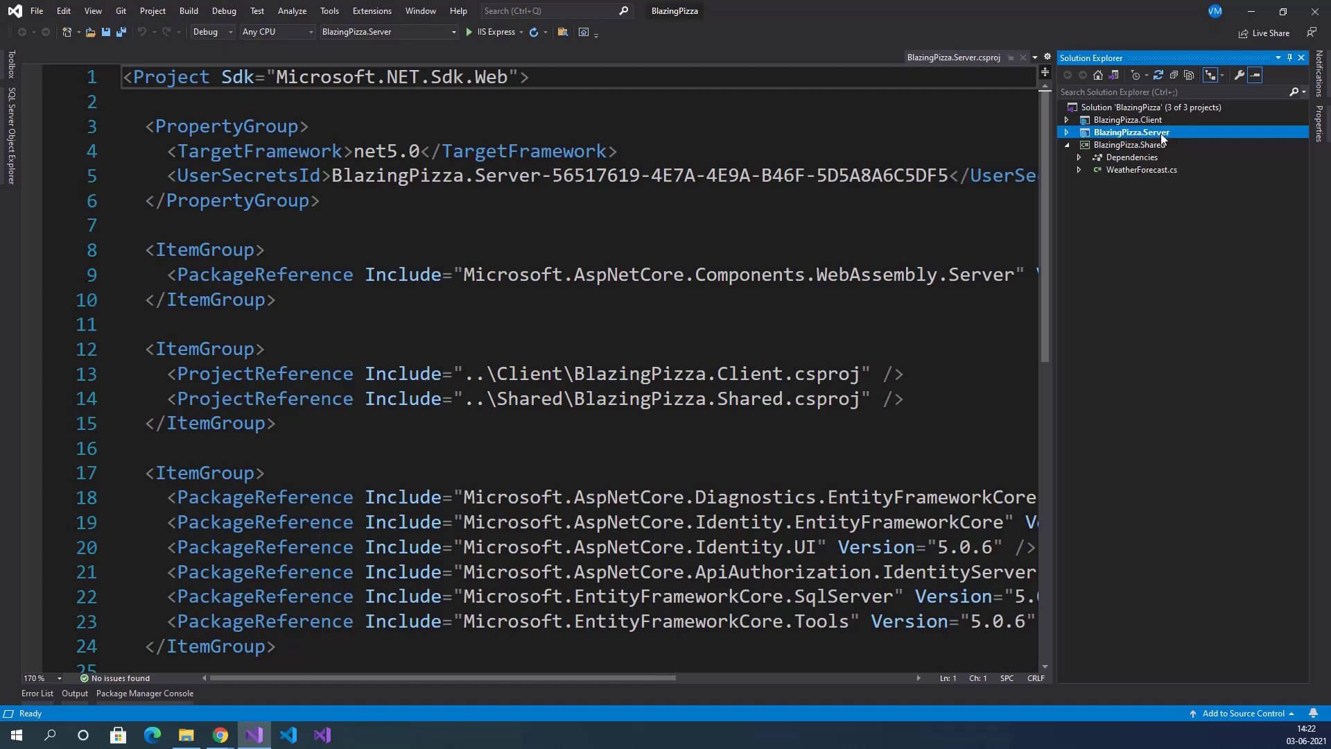
pyautogui.click(1137, 146)
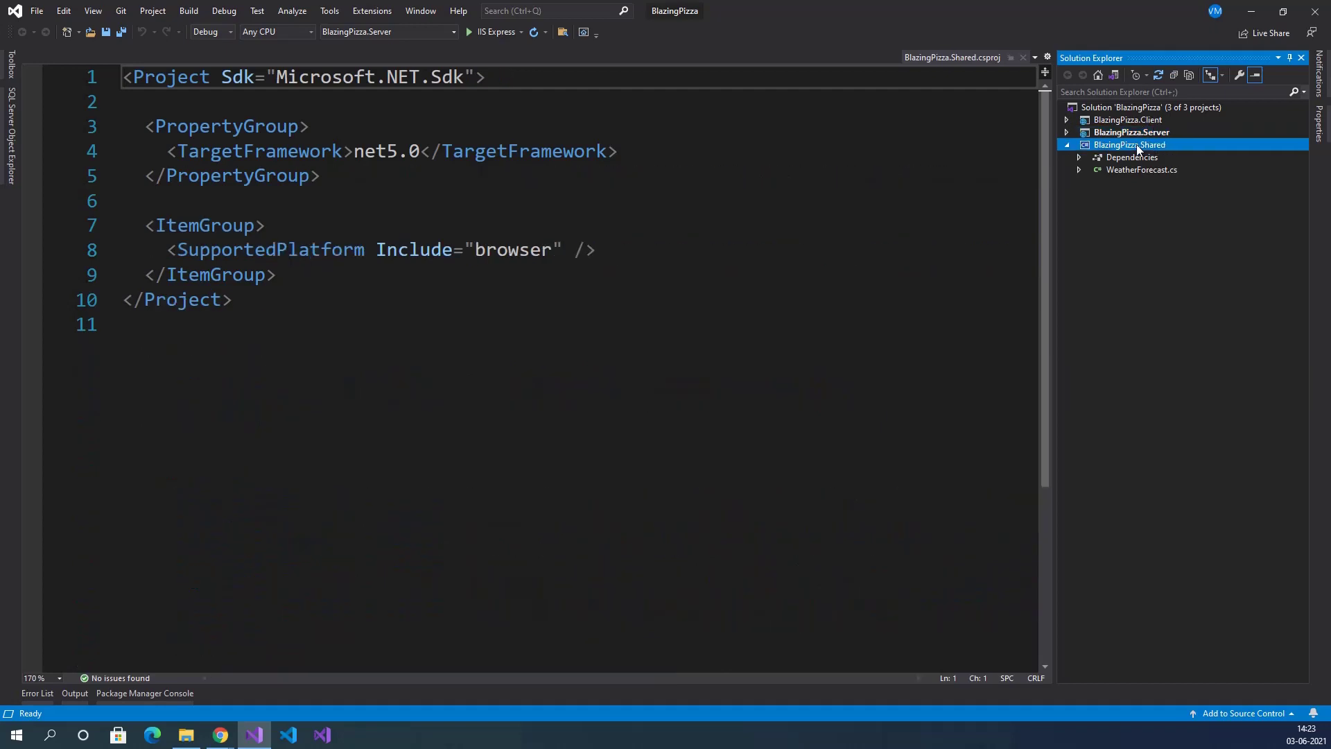